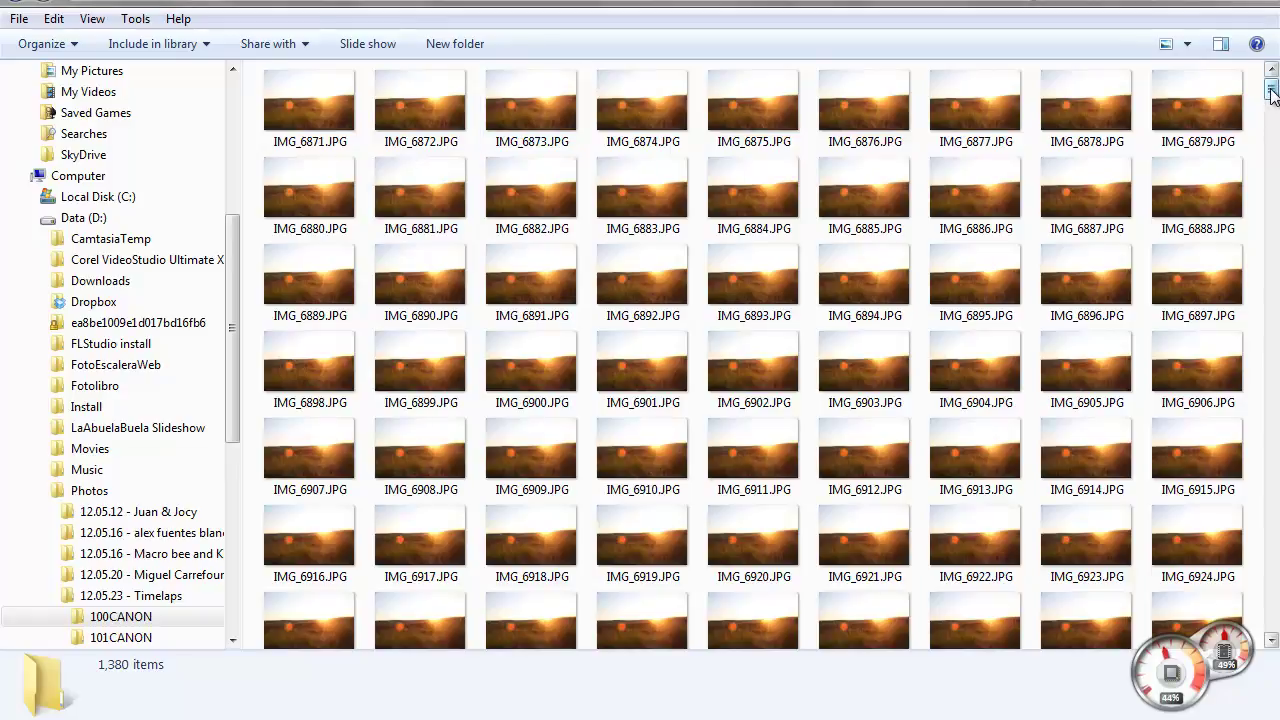
- Scroll through the 100CANON folder and check the details of IMG_7221.JPG
{"action": "left_click_drag", "start_coordinate": [1273, 93], "coordinate": [1273, 198]}
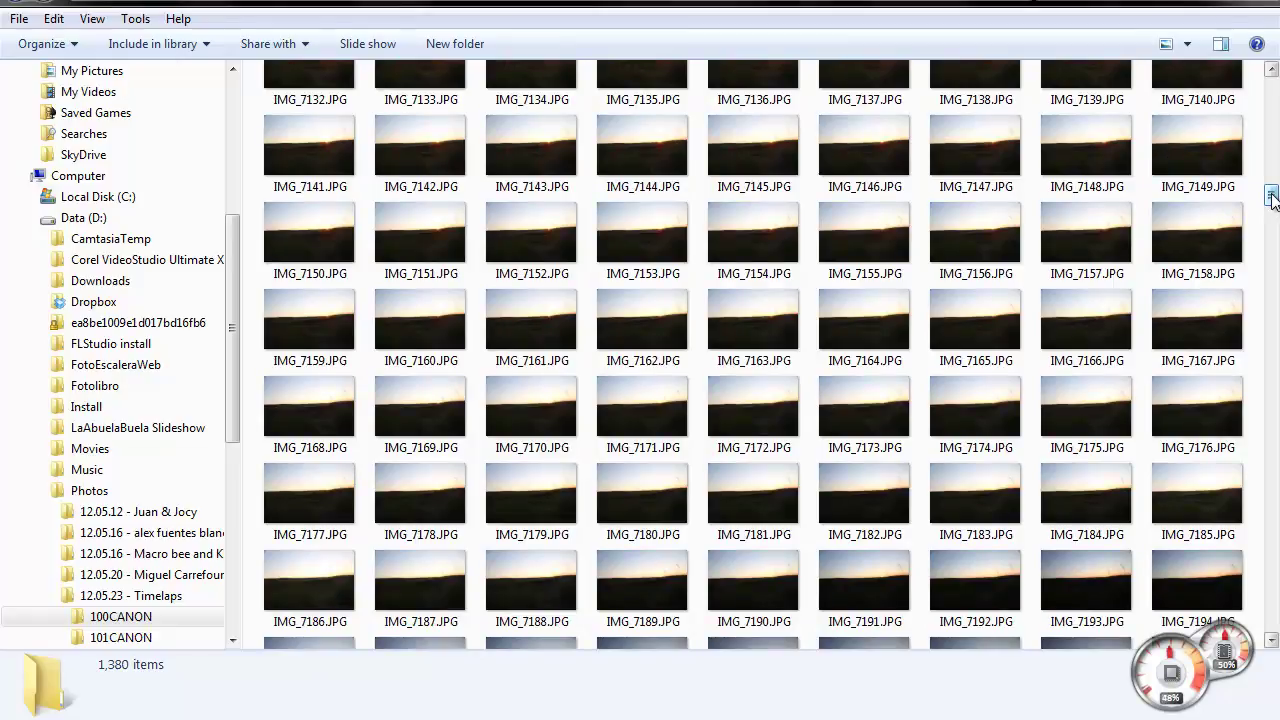
{"action": "left_click_drag", "start_coordinate": [1272, 200], "coordinate": [1274, 216]}
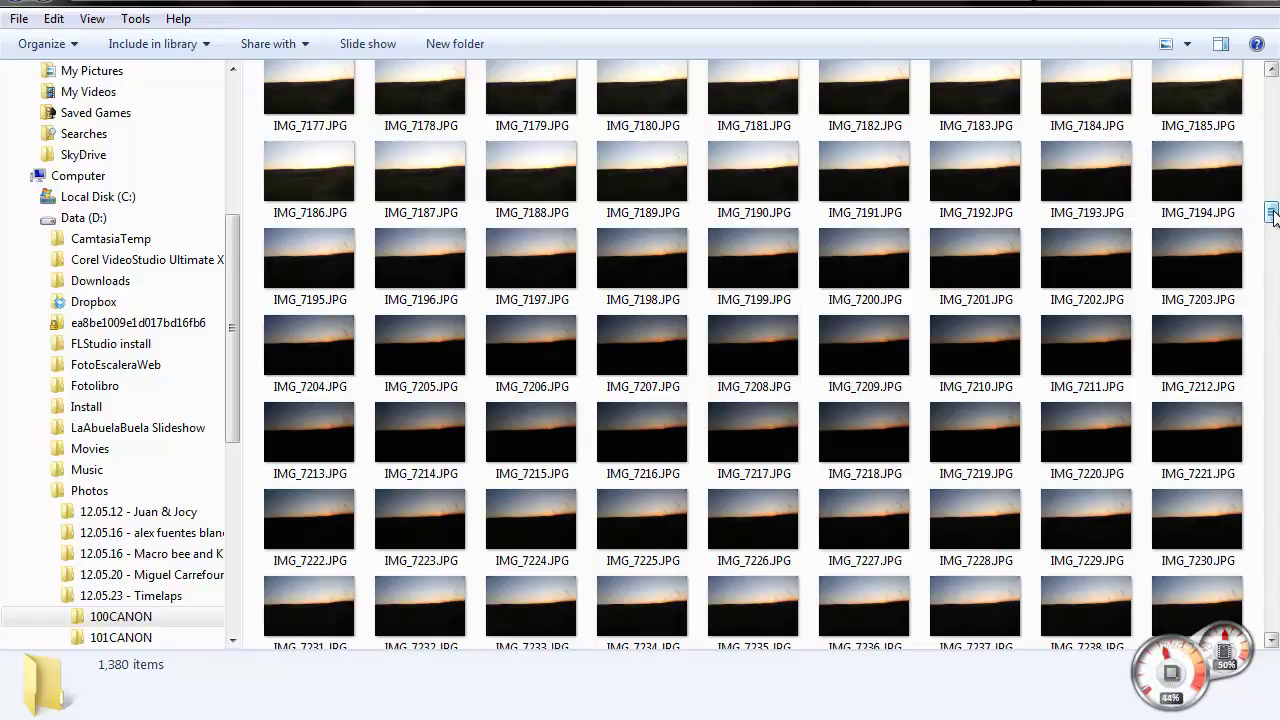
{"action": "left_click", "coordinate": [1222, 425]}
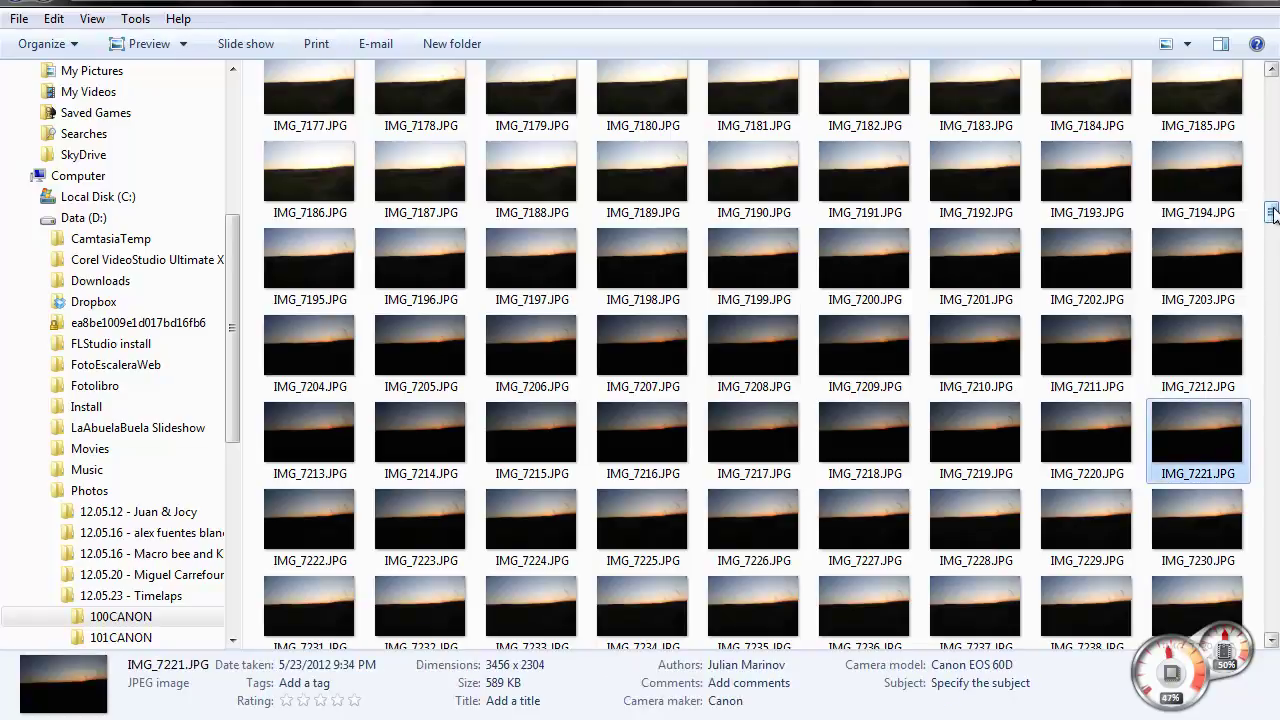
- Select the 1,185 photos from IMG_6871.JPG through IMG_8055.JPG
{"action": "left_click_drag", "start_coordinate": [1271, 212], "coordinate": [1272, 82]}
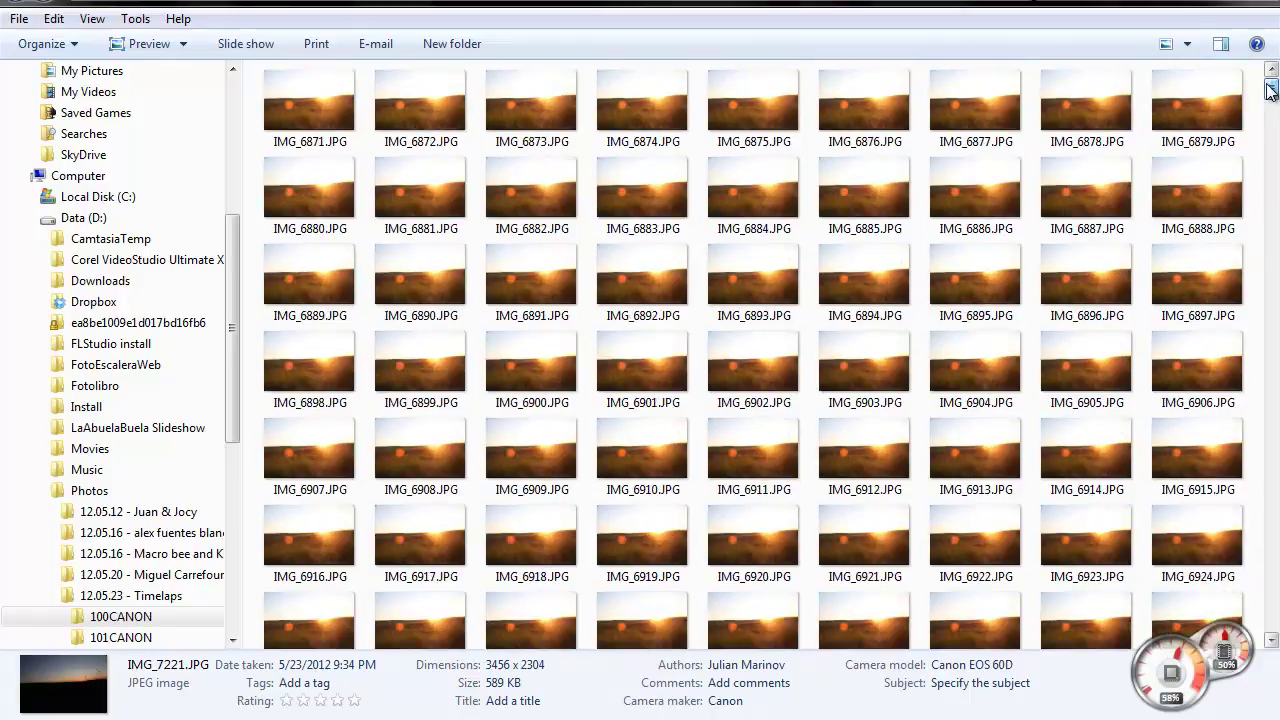
{"action": "left_click", "coordinate": [325, 107]}
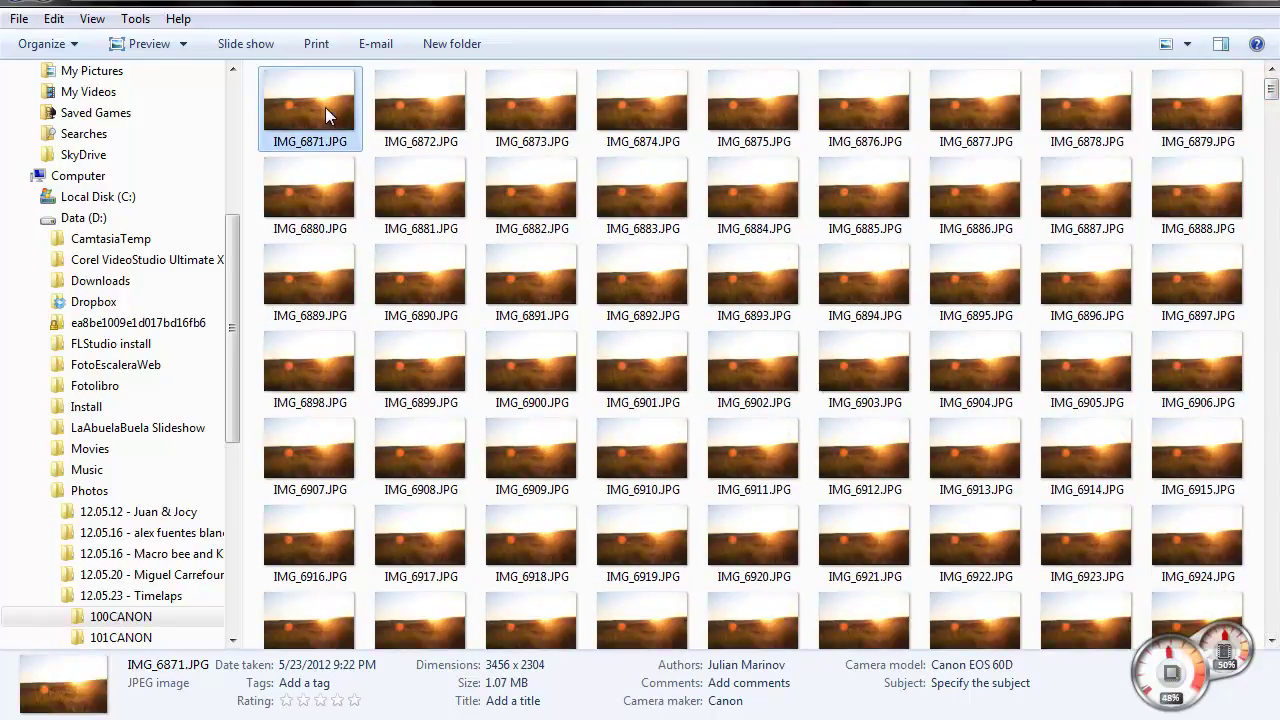
{"action": "mouse_move", "coordinate": [1272, 92]}
{"action": "left_mouse_down"}
{"action": "mouse_move", "coordinate": [1268, 658]}
{"action": "mouse_move", "coordinate": [1272, 527]}
{"action": "mouse_move", "coordinate": [1272, 545]}
{"action": "left_mouse_up"}
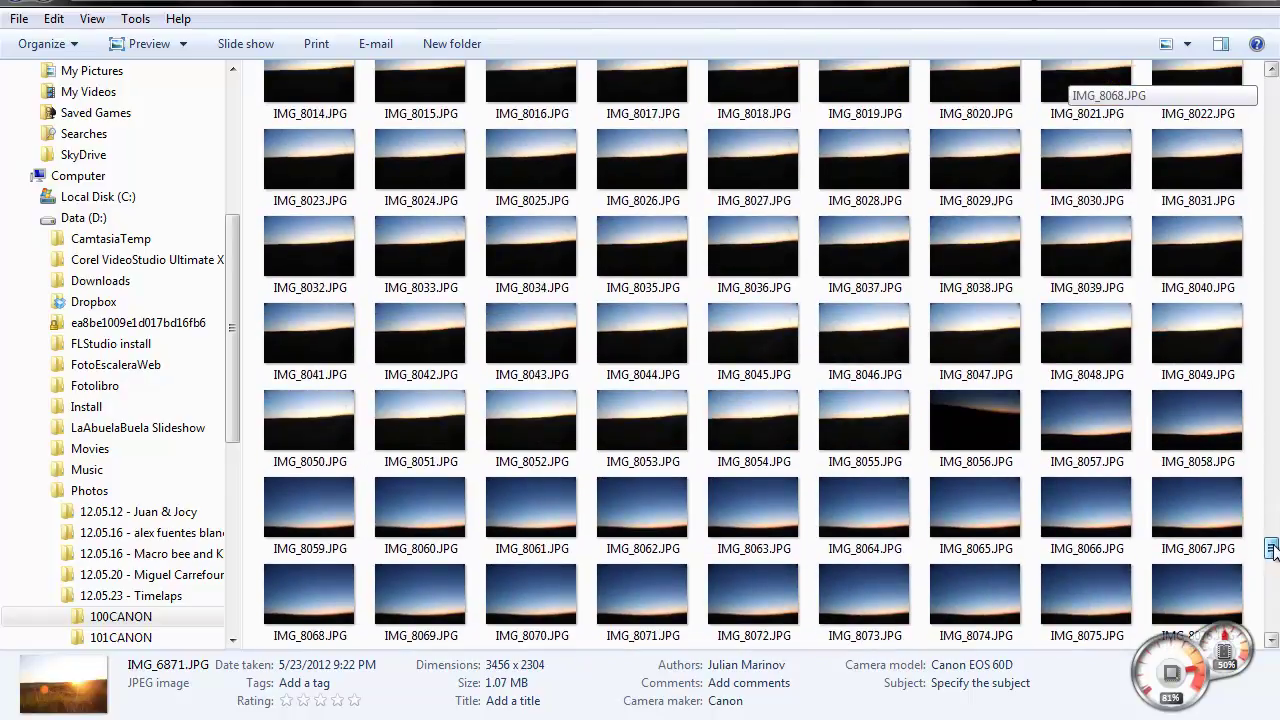
{"action": "left_click", "coordinate": [880, 445], "text": "shift"}
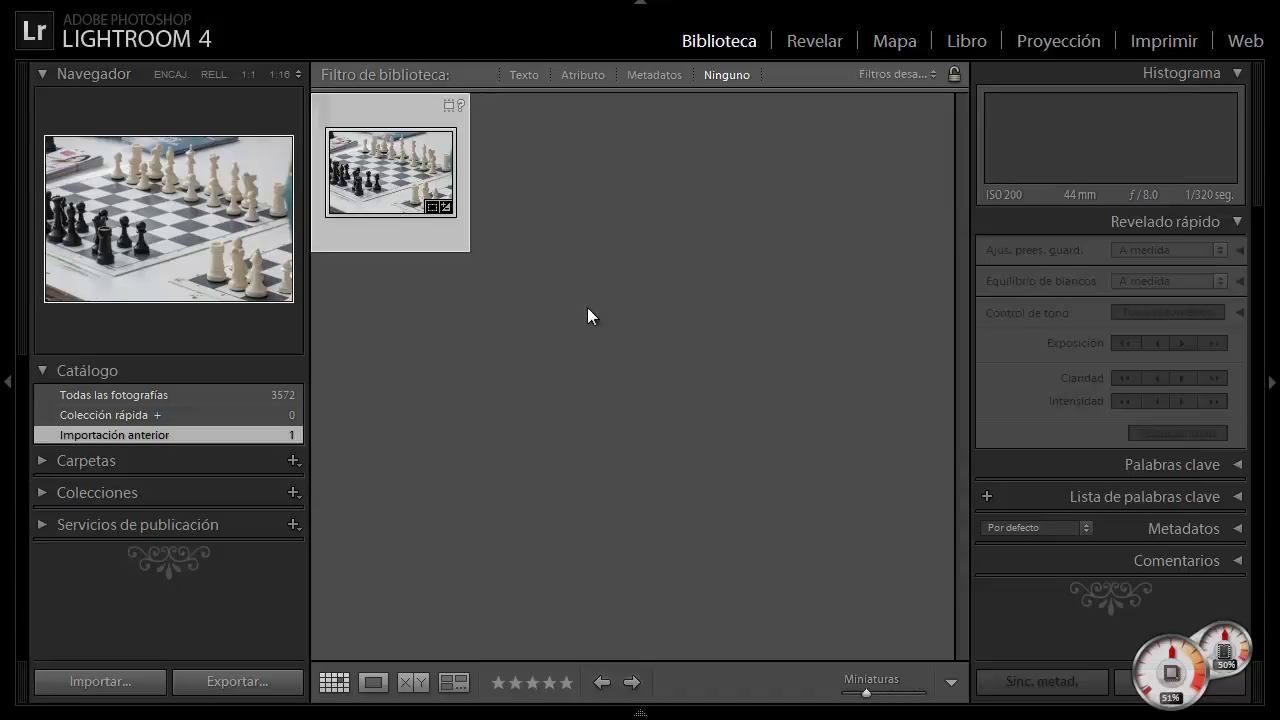
- Import all 1,185 sunset frames from 100CANON into the catalog in Añadir mode
{"action": "key", "text": "ctrl+shift+i"}
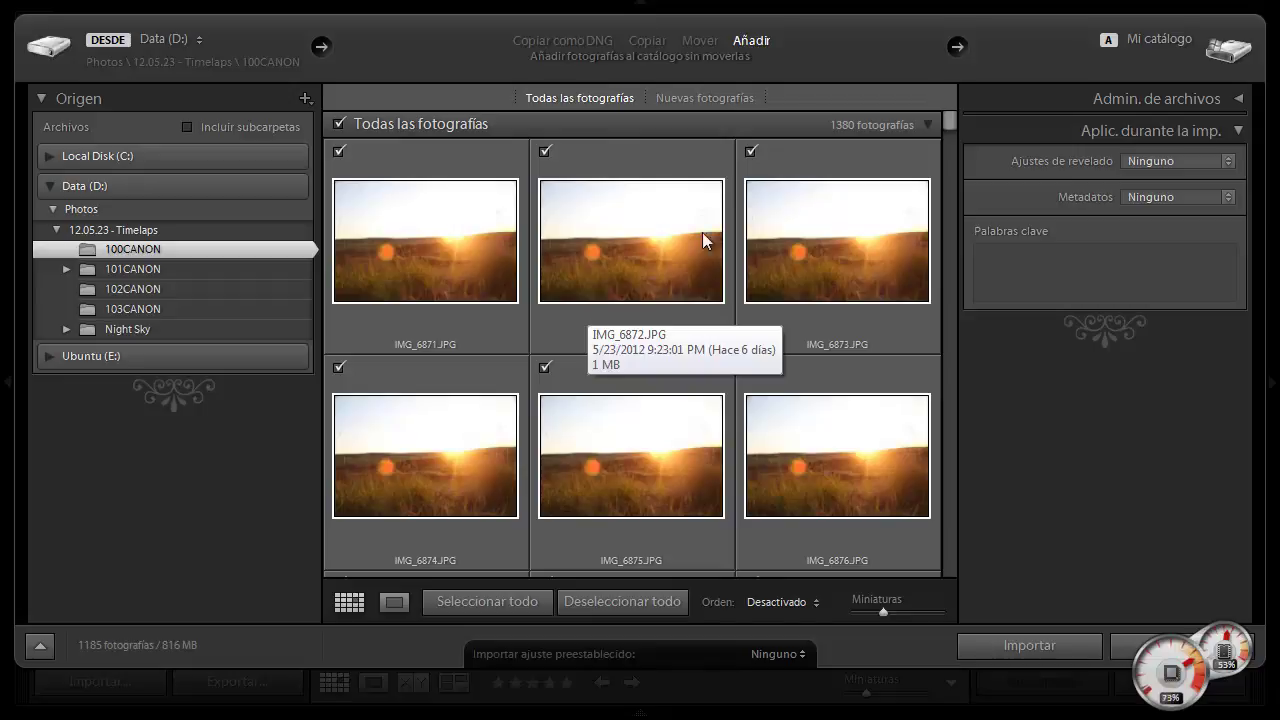
{"action": "left_click", "coordinate": [430, 214]}
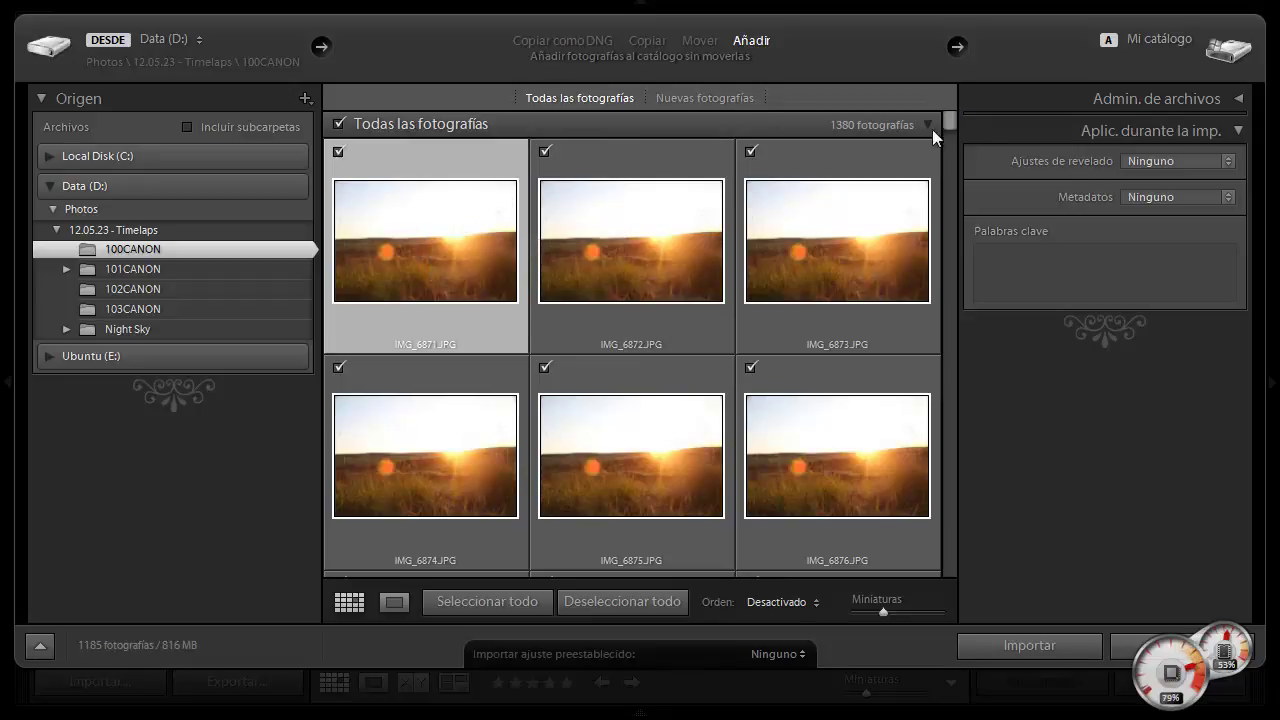
{"action": "mouse_move", "coordinate": [945, 122]}
{"action": "left_mouse_down"}
{"action": "mouse_move", "coordinate": [936, 205]}
{"action": "mouse_move", "coordinate": [945, 120]}
{"action": "mouse_move", "coordinate": [949, 348]}
{"action": "left_mouse_up"}
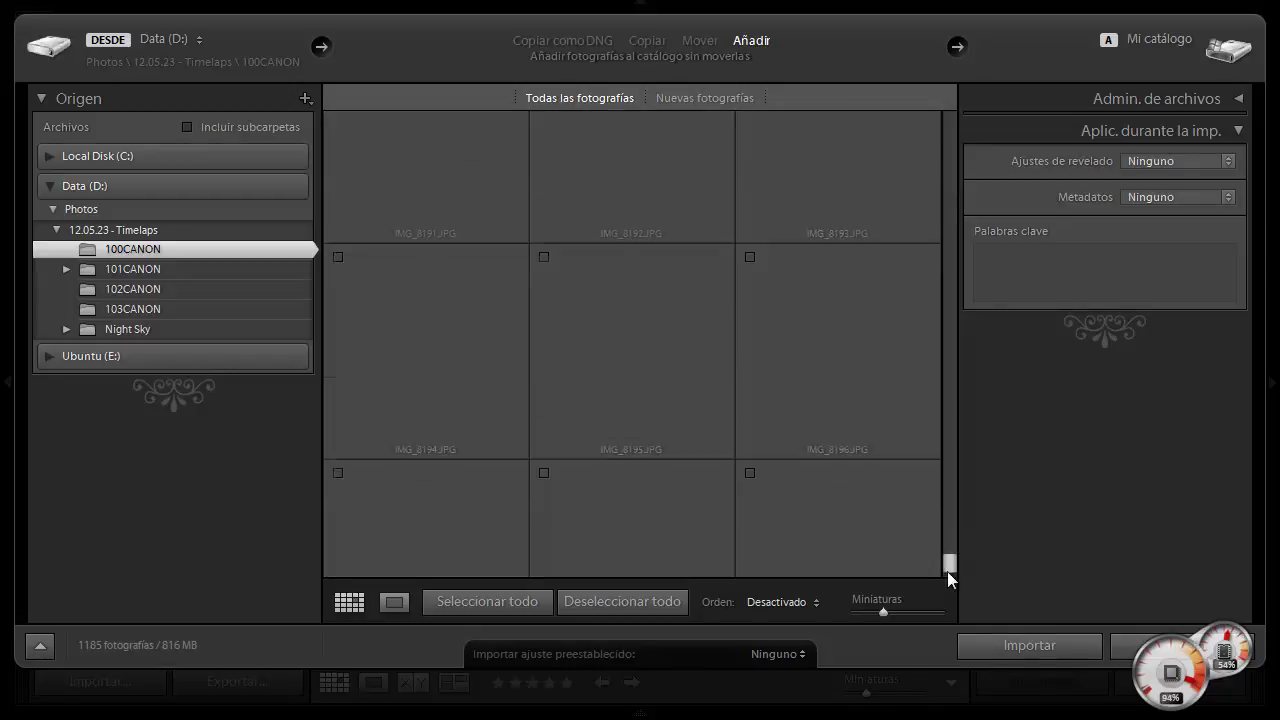
{"action": "left_click_drag", "start_coordinate": [948, 348], "coordinate": [947, 571]}
{"action": "left_click_drag", "start_coordinate": [956, 371], "coordinate": [953, 99]}
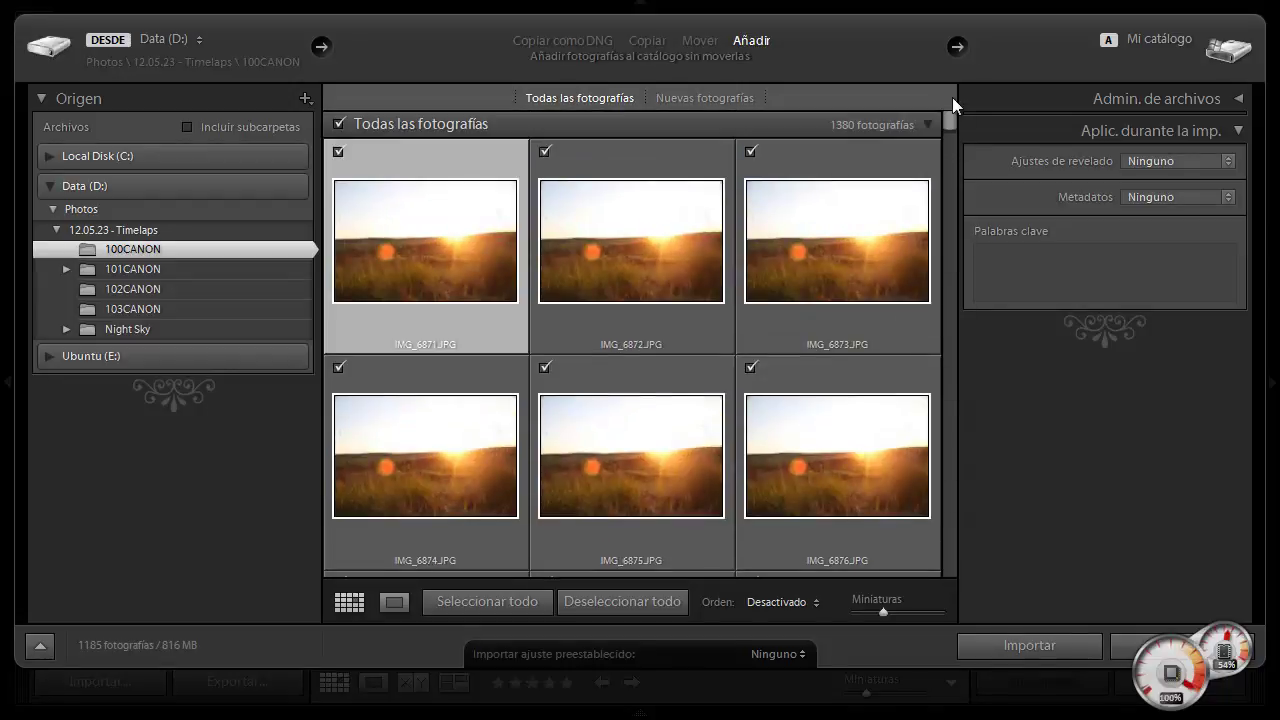
{"action": "left_click", "coordinate": [1037, 647]}
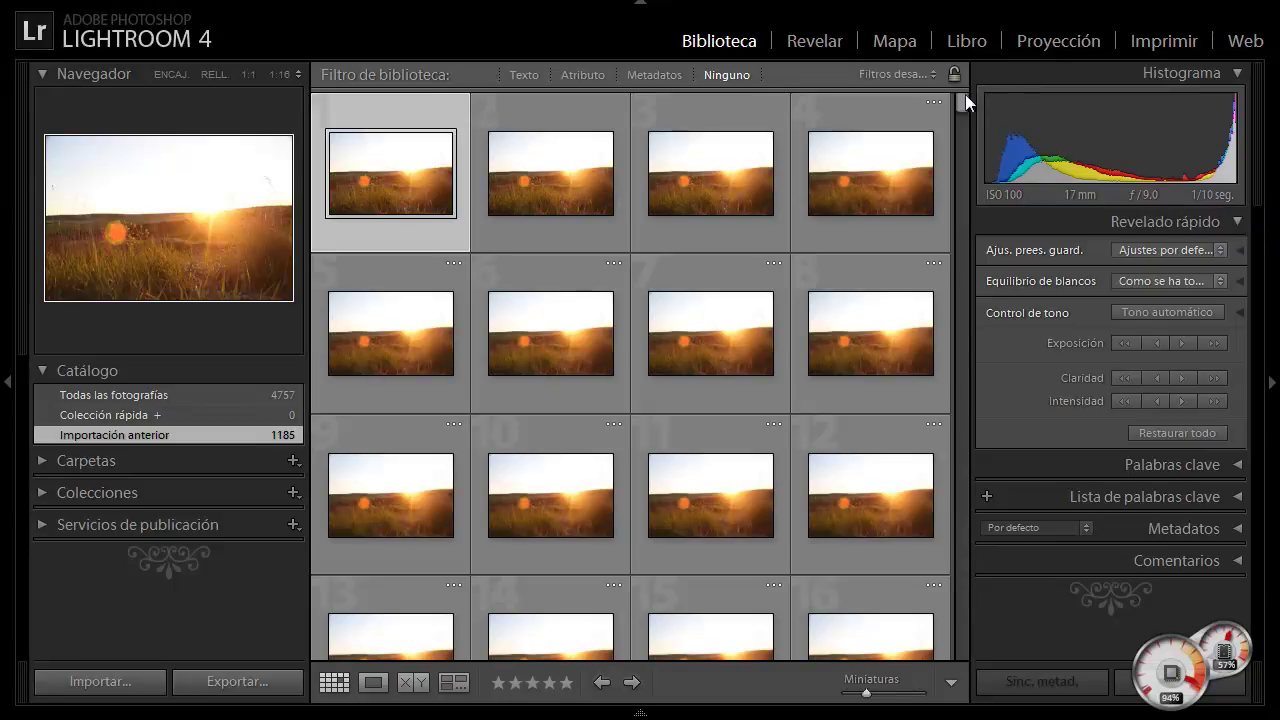
- Inspect sunset frames 480, 484, 512 and 508 in the Library grid
{"action": "mouse_move", "coordinate": [961, 99]}
{"action": "left_mouse_down"}
{"action": "mouse_move", "coordinate": [962, 321]}
{"action": "mouse_move", "coordinate": [959, 304]}
{"action": "left_mouse_up"}
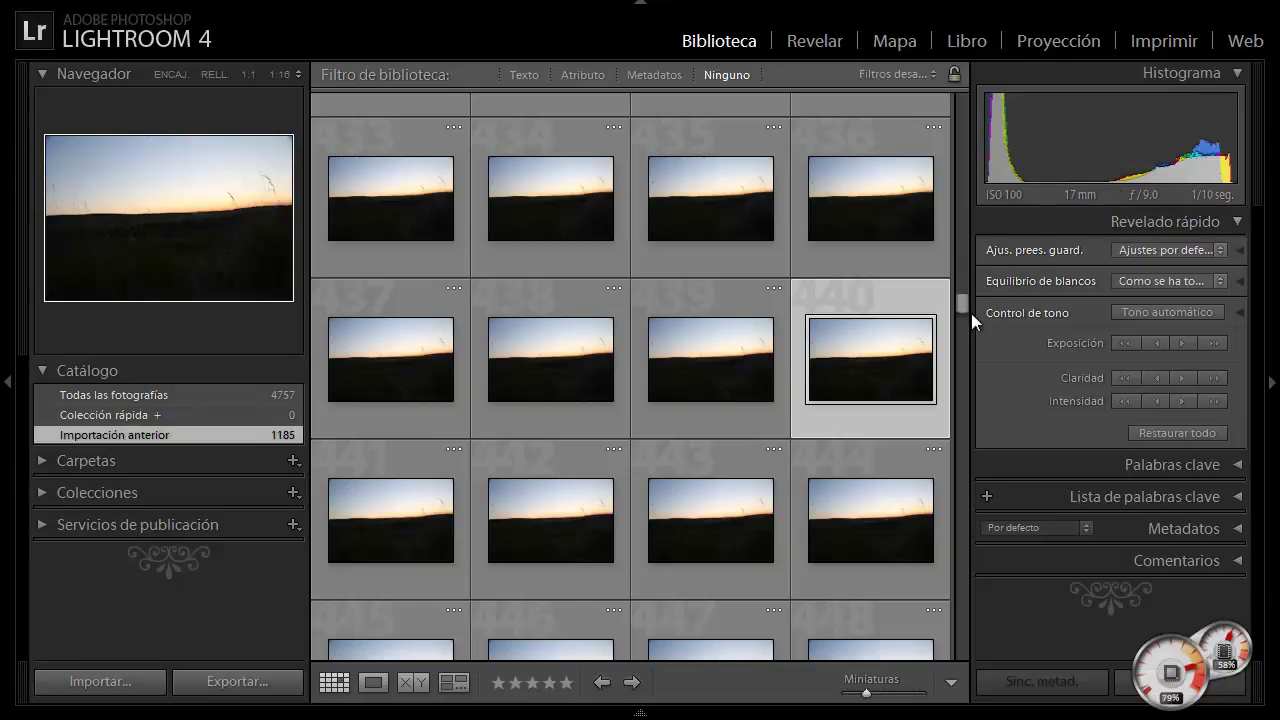
{"action": "left_click_drag", "start_coordinate": [965, 302], "coordinate": [965, 321]}
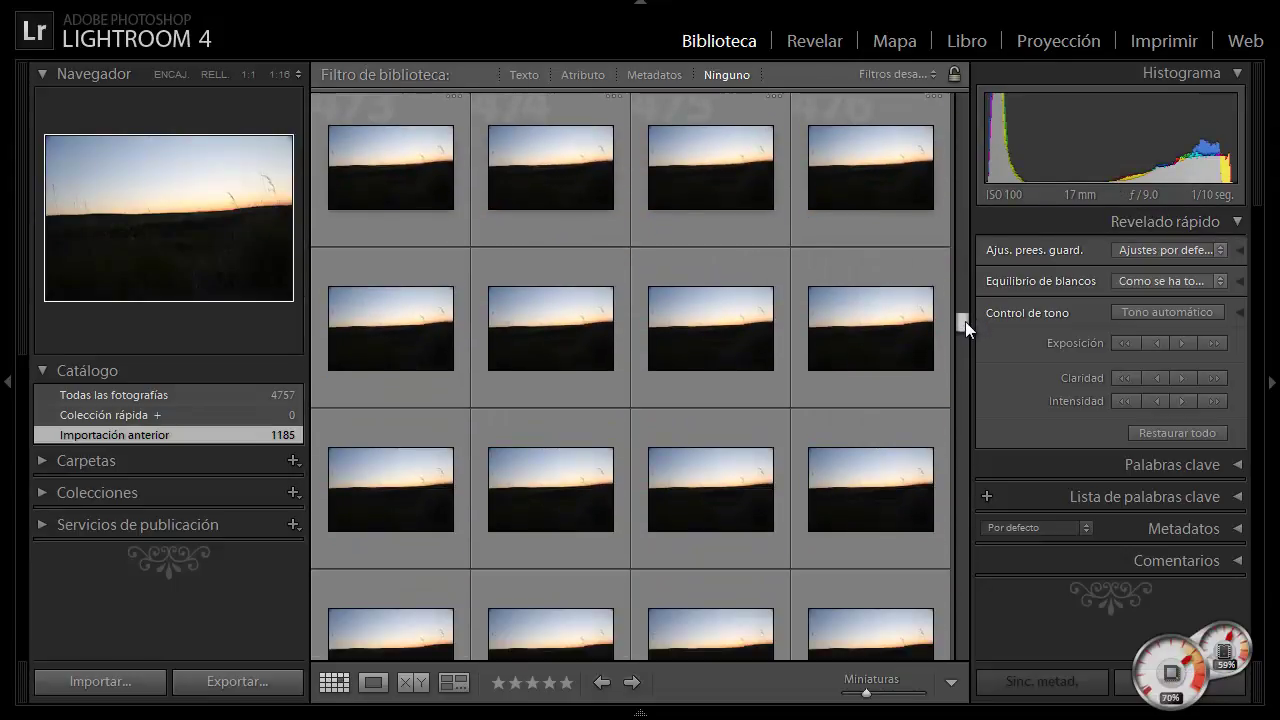
{"action": "mouse_move", "coordinate": [870, 328]}
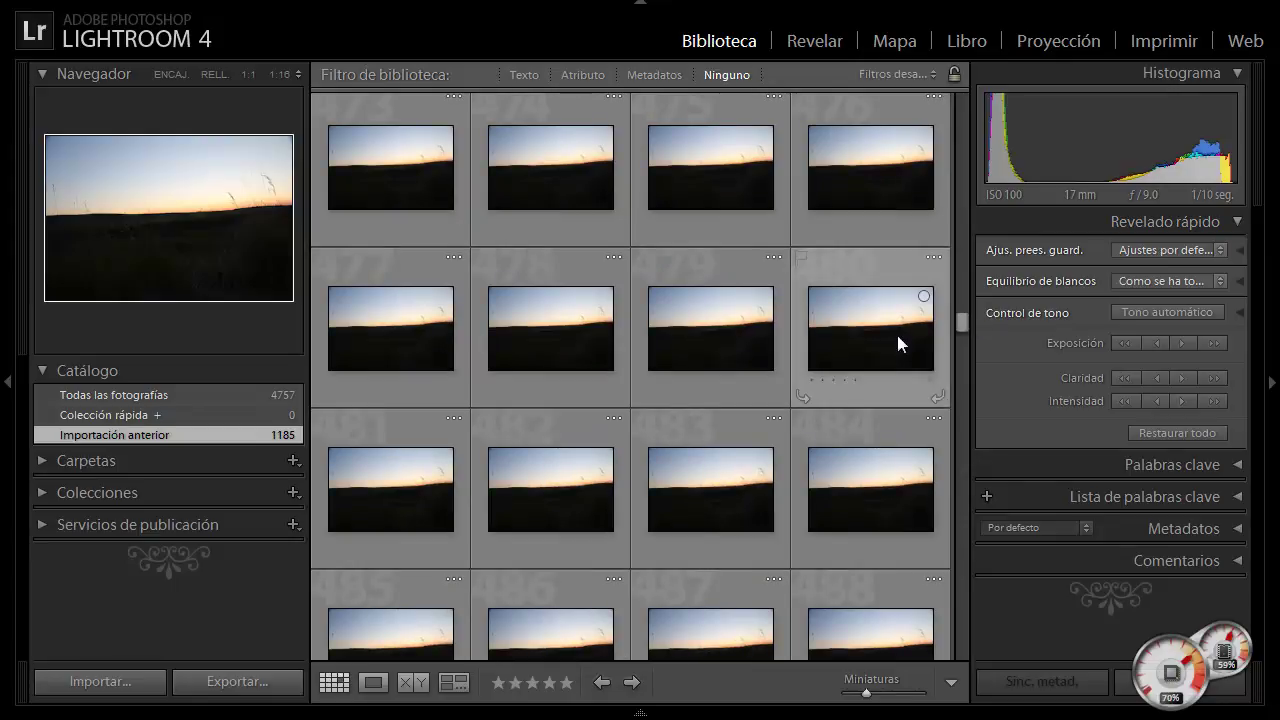
{"action": "left_click", "coordinate": [812, 348]}
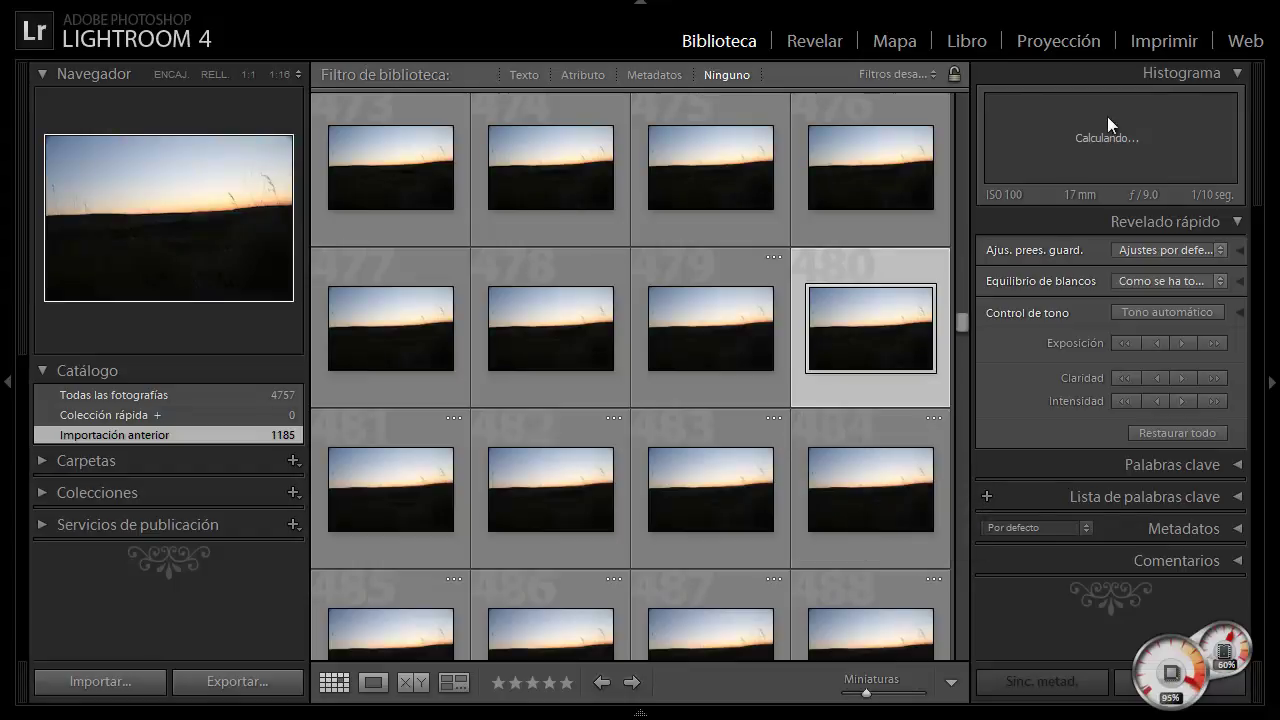
{"action": "left_click", "coordinate": [885, 487]}
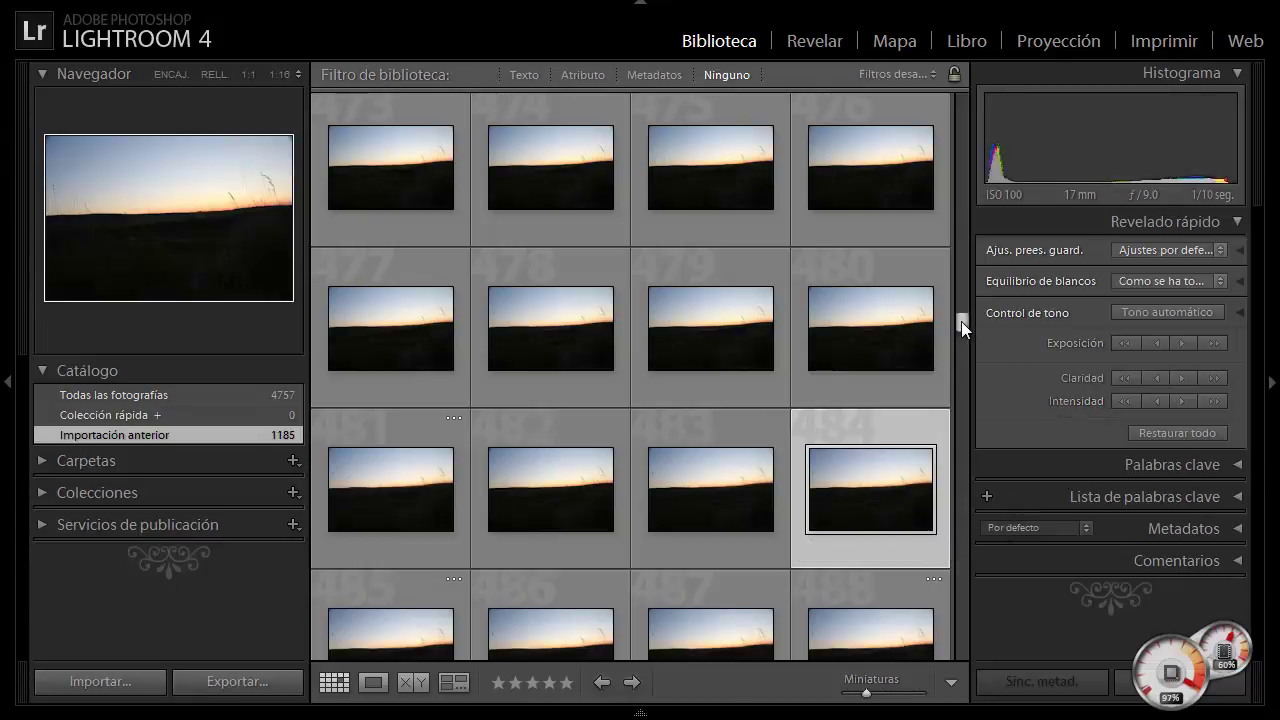
{"action": "left_click_drag", "start_coordinate": [961, 321], "coordinate": [961, 335]}
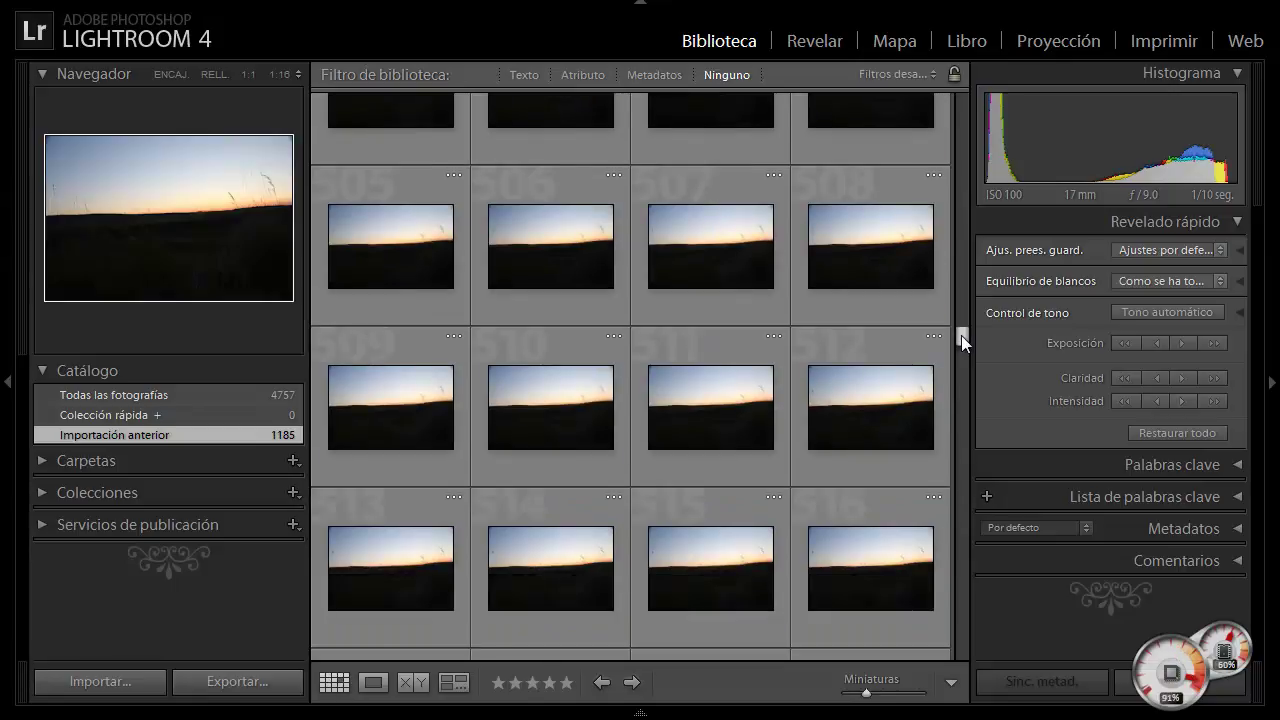
{"action": "left_click", "coordinate": [868, 412]}
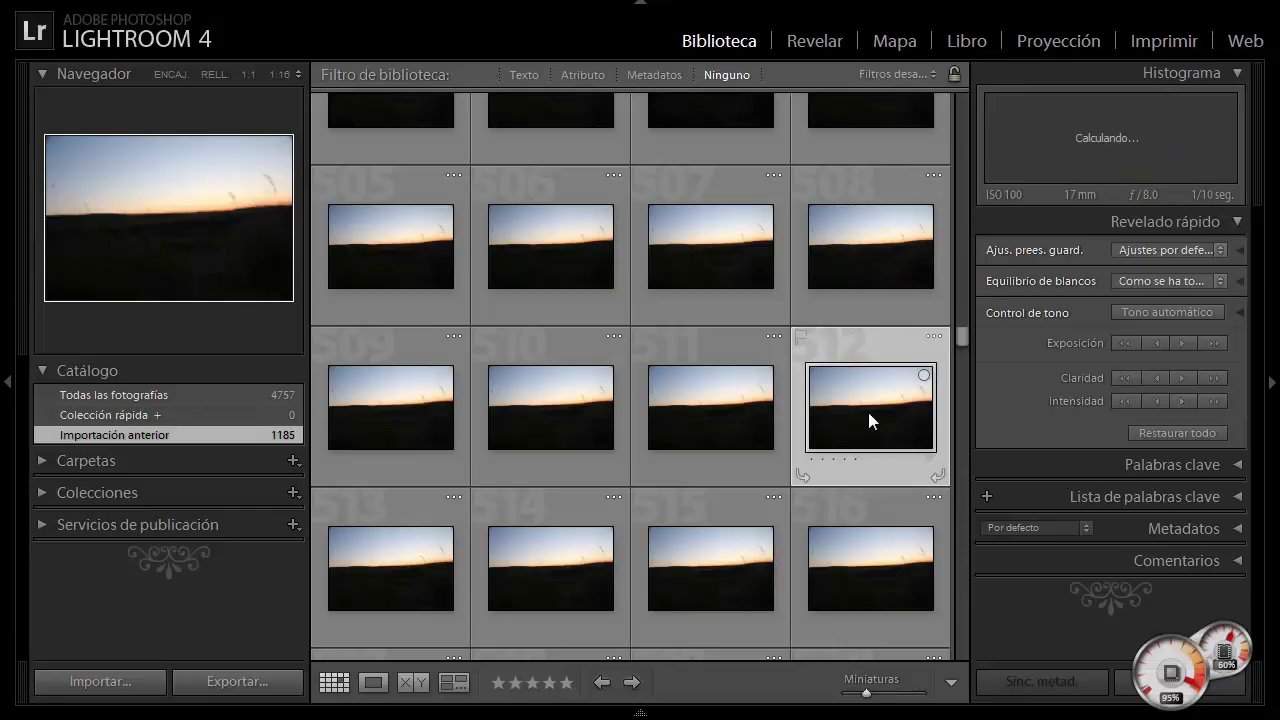
{"action": "mouse_move", "coordinate": [870, 247]}
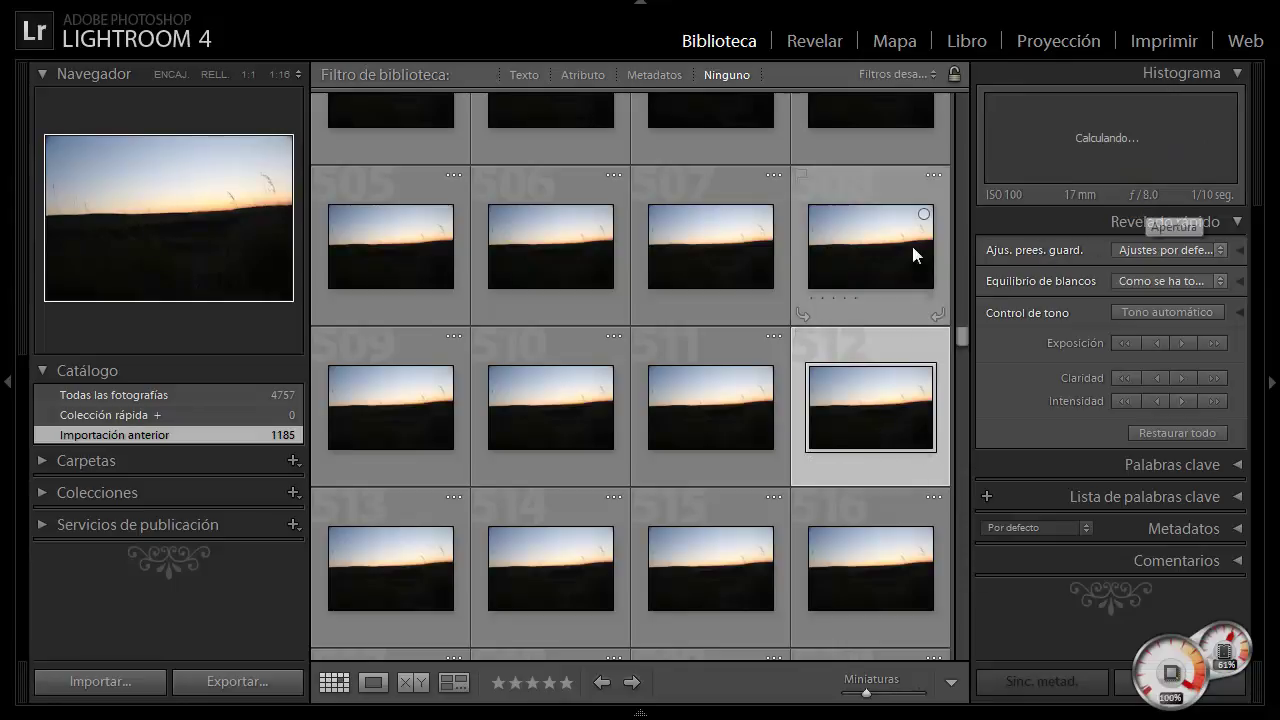
{"action": "left_click", "coordinate": [869, 260]}
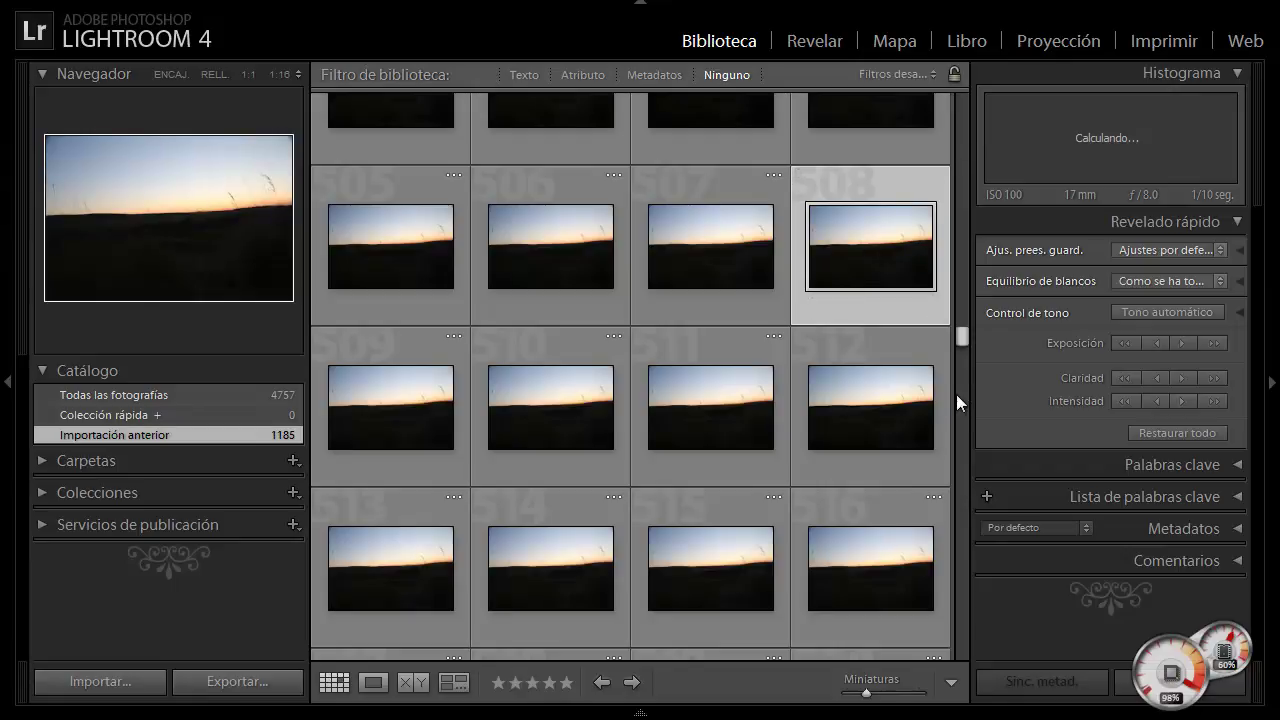
- Compare frames 504–507 and pick frame 507 (IMG_7377.JPG) as the first to discard
{"action": "scroll", "coordinate": [962, 338], "scroll_direction": "up", "scroll_amount": 2}
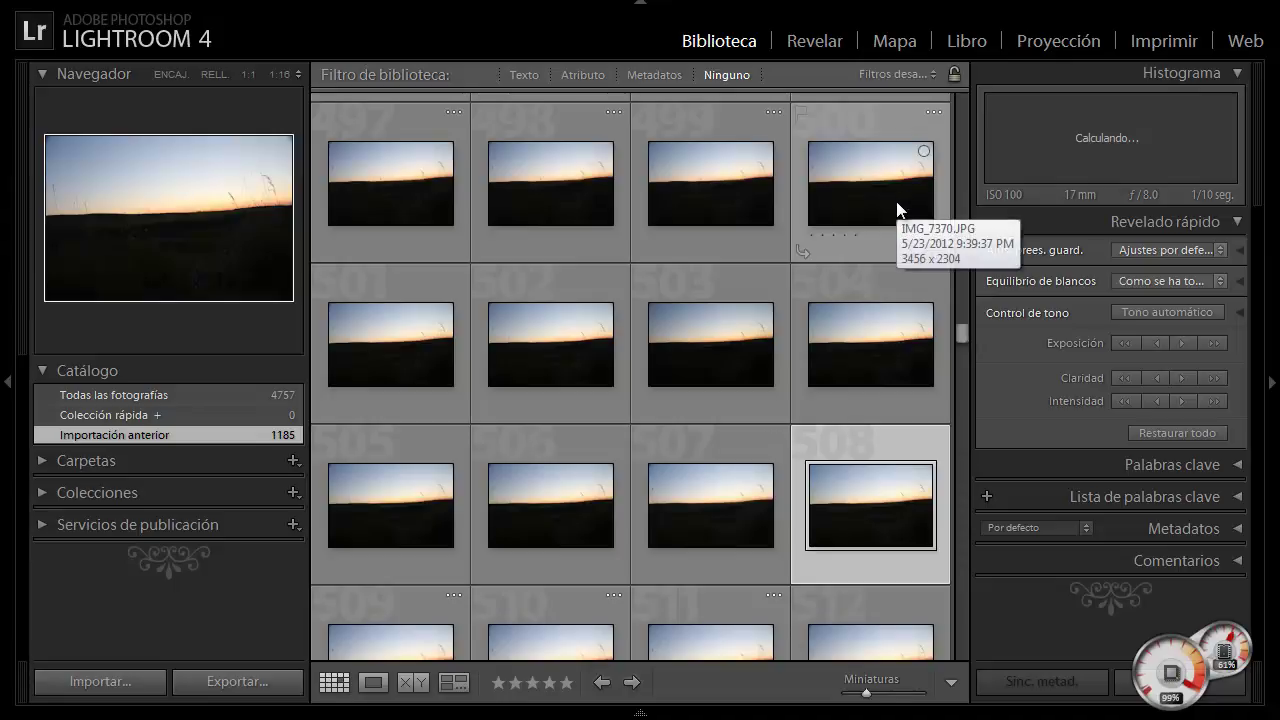
{"action": "left_click", "coordinate": [883, 316]}
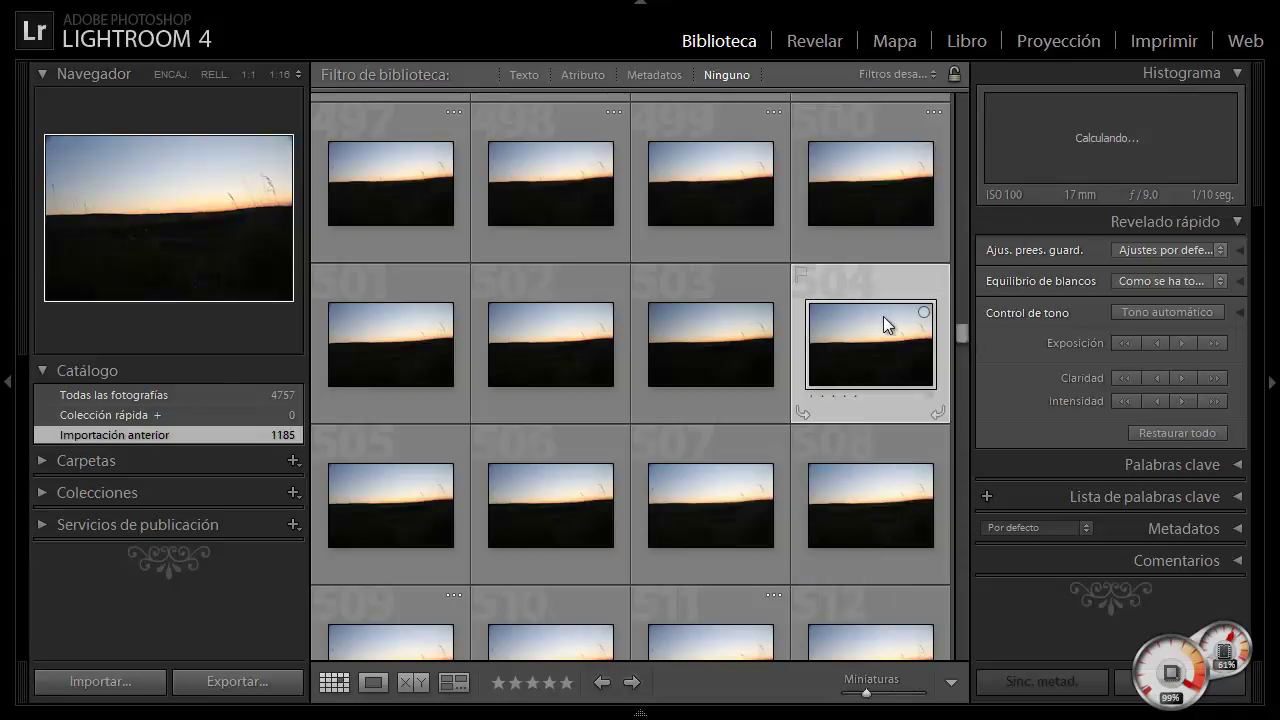
{"action": "left_click", "coordinate": [393, 499]}
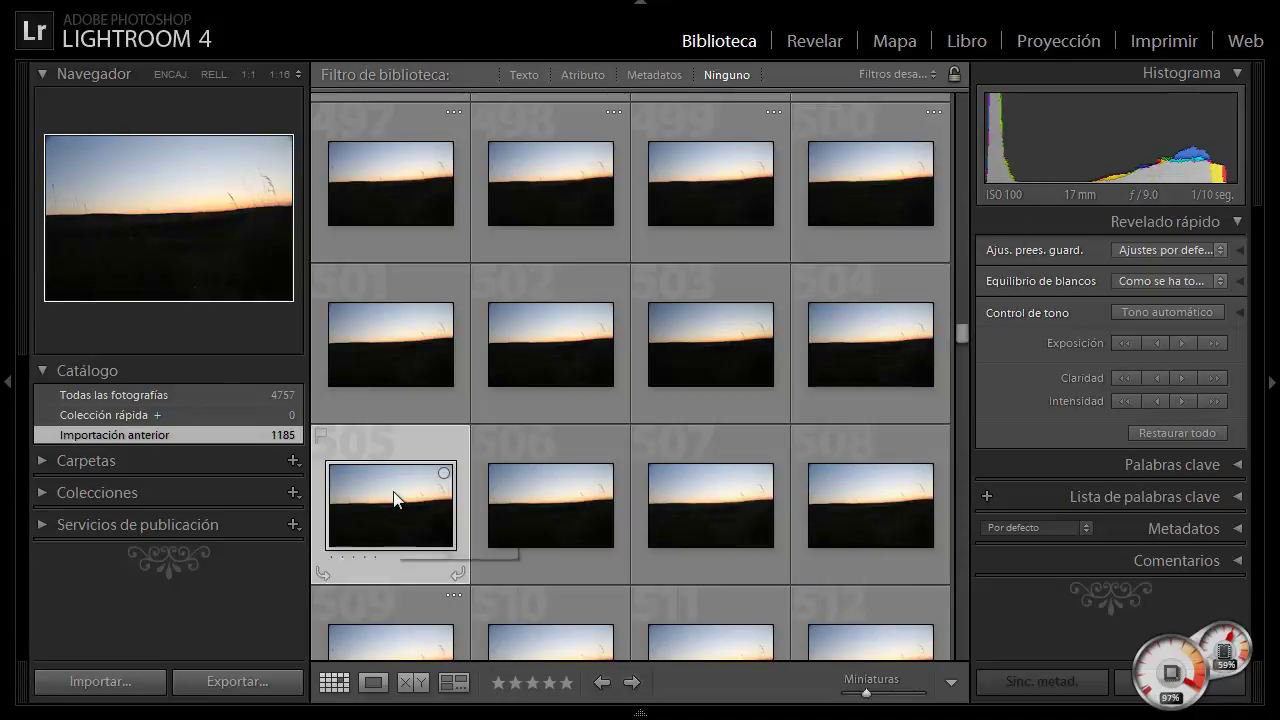
{"action": "left_click", "coordinate": [554, 512]}
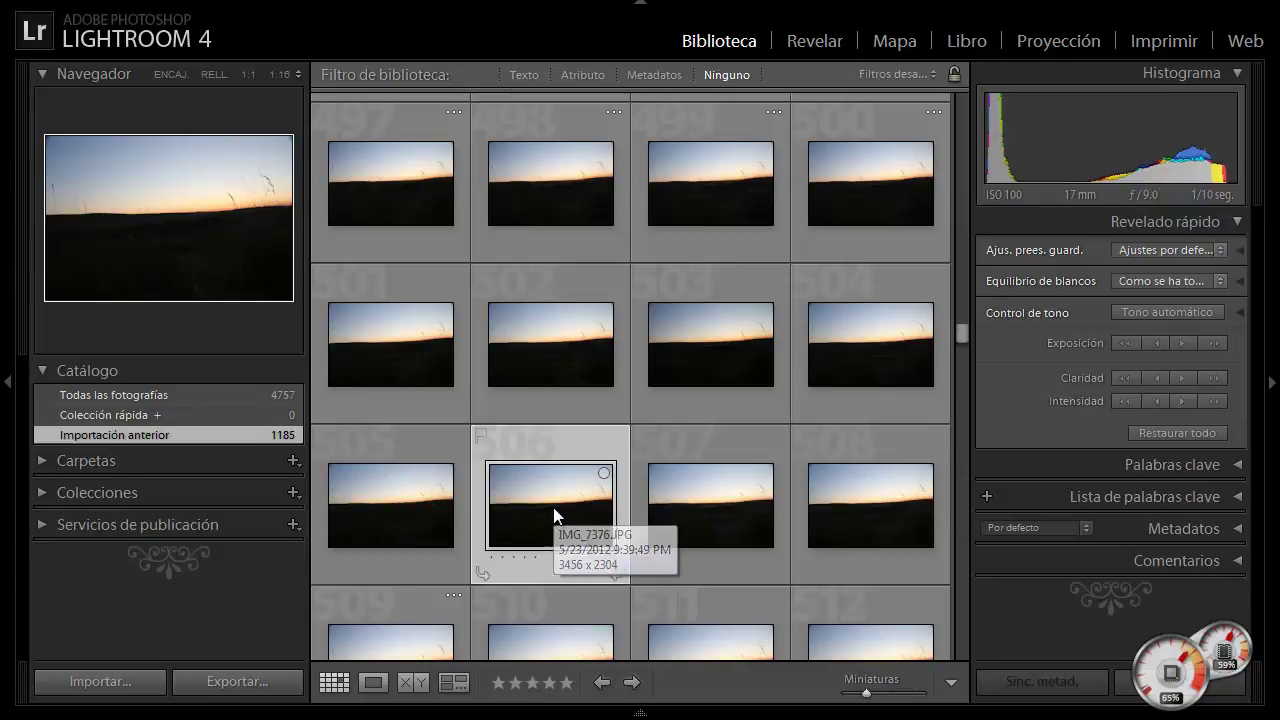
{"action": "left_click", "coordinate": [704, 514]}
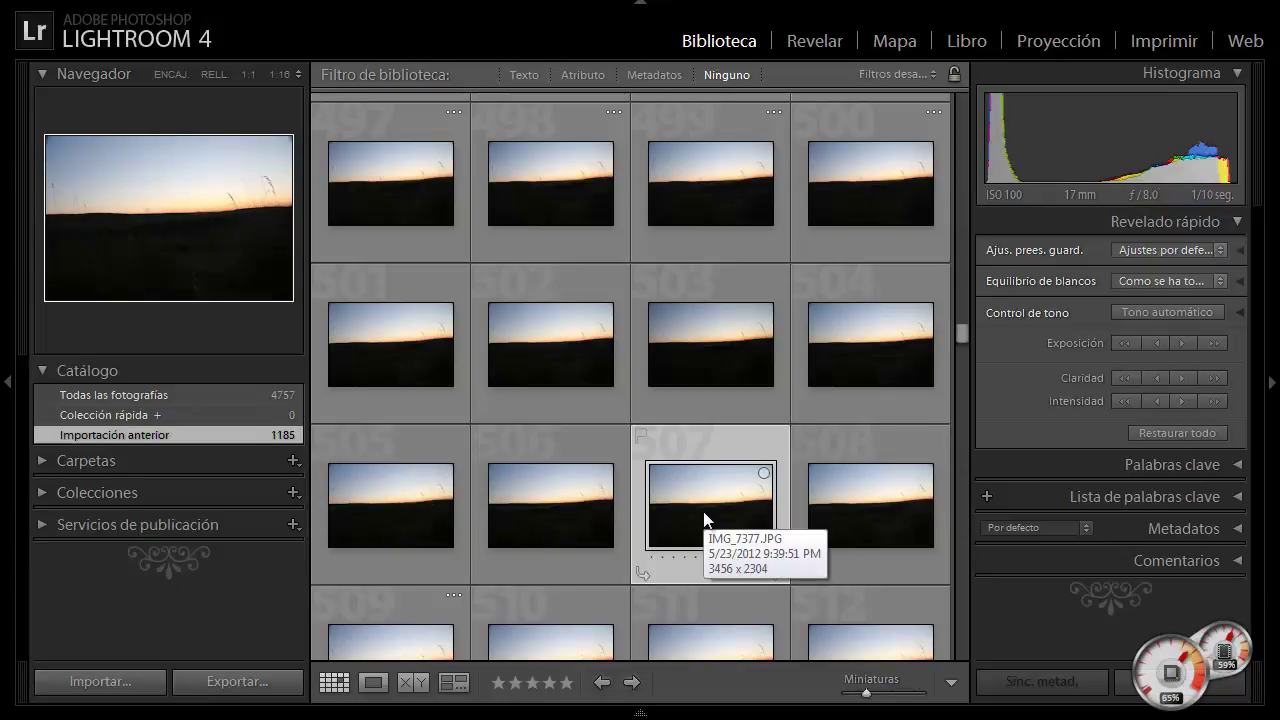
{"action": "left_click", "coordinate": [558, 509]}
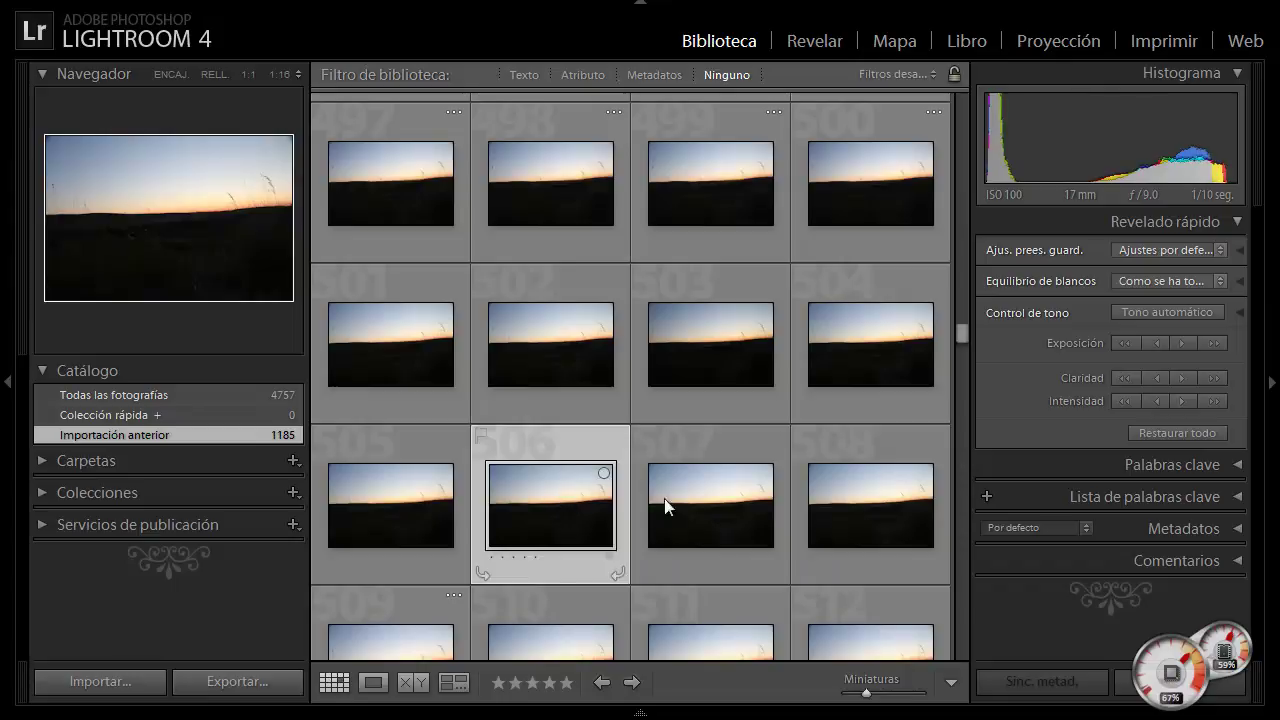
{"action": "left_click", "coordinate": [721, 512]}
{"action": "left_click", "coordinate": [963, 400]}
{"action": "left_click_drag", "start_coordinate": [963, 400], "coordinate": [963, 672]}
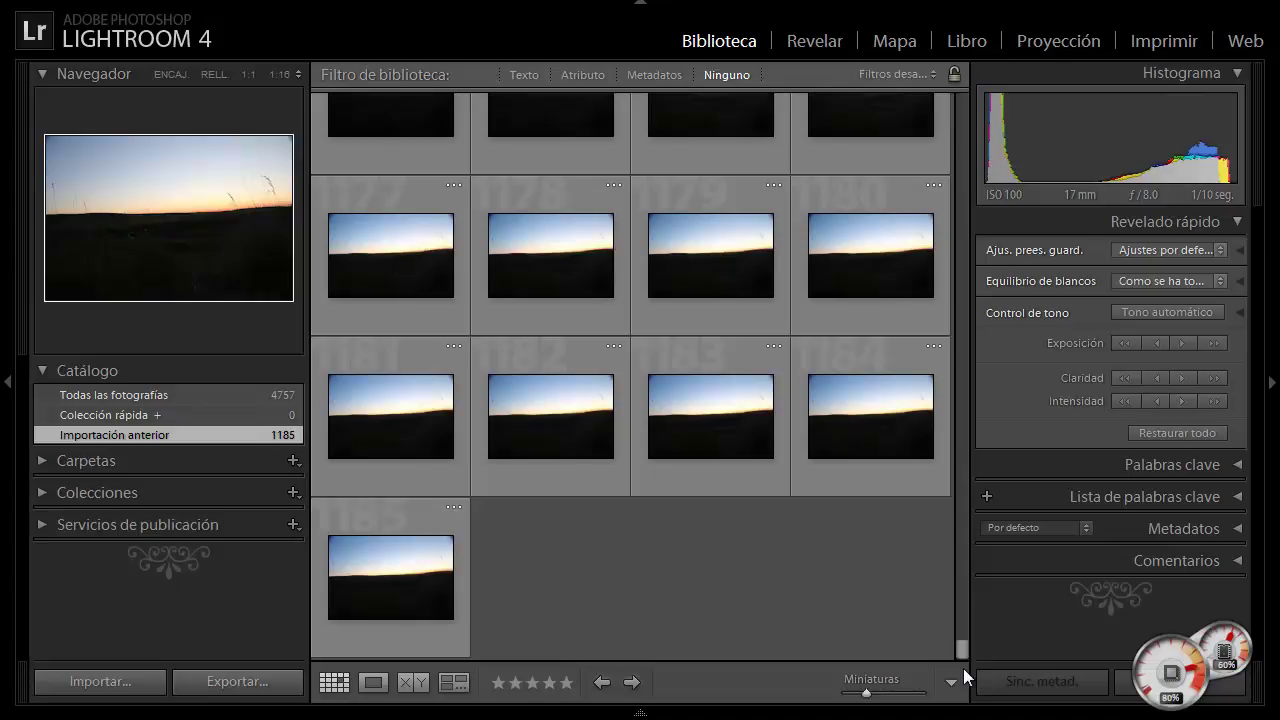
- Remove frames 507–1185 (679 photos) from the catalog only, keeping 506 frames
{"action": "key", "text": "ctrl+a"}
{"action": "right_click", "coordinate": [415, 602]}
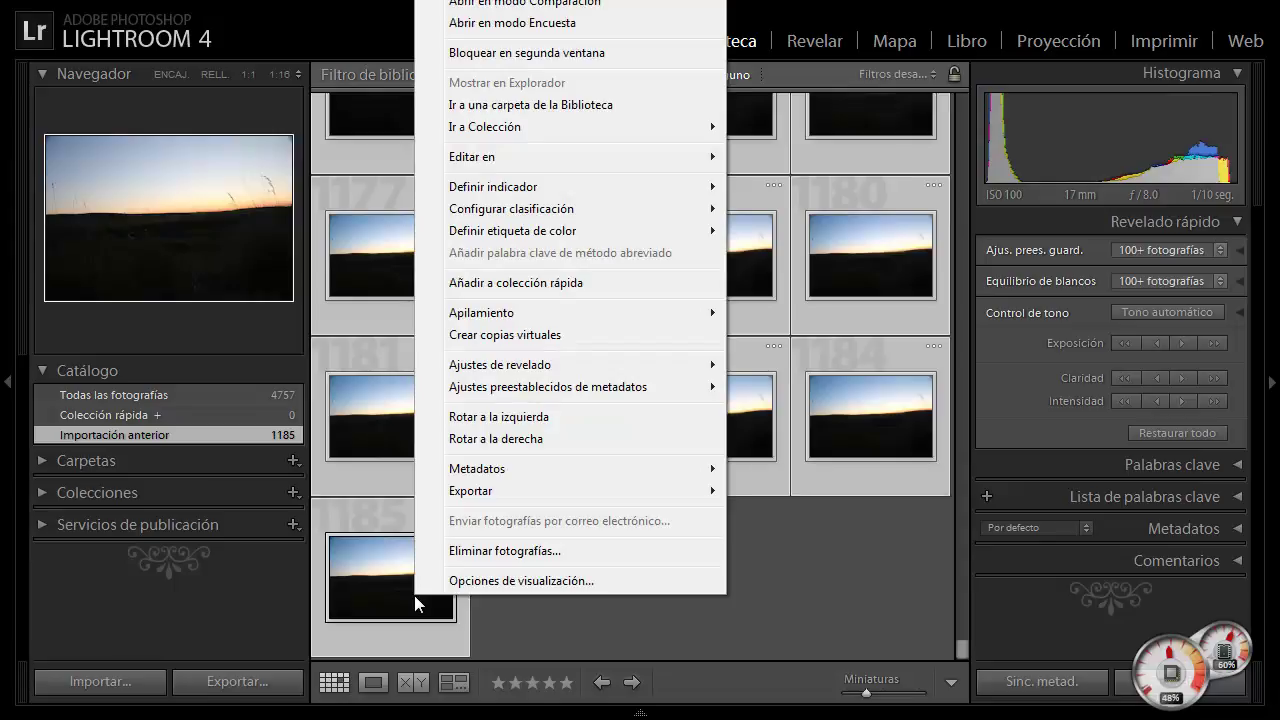
{"action": "left_click", "coordinate": [474, 551]}
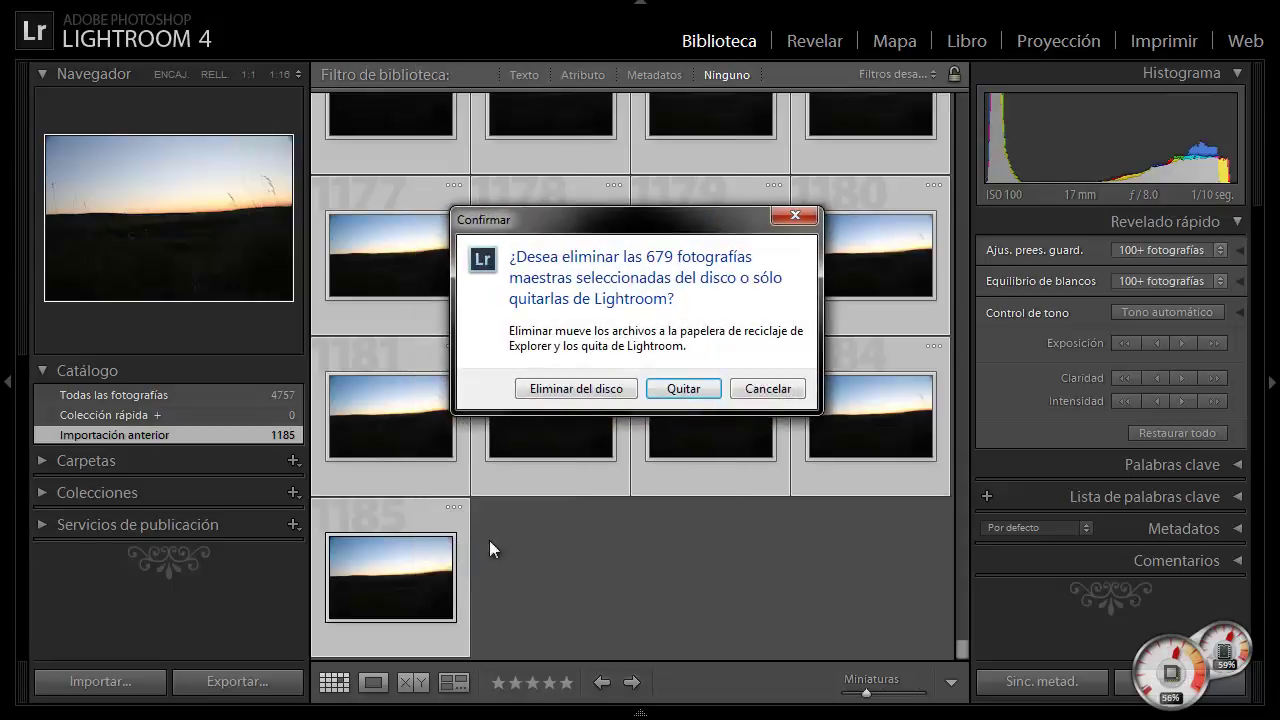
{"action": "left_click", "coordinate": [703, 390]}
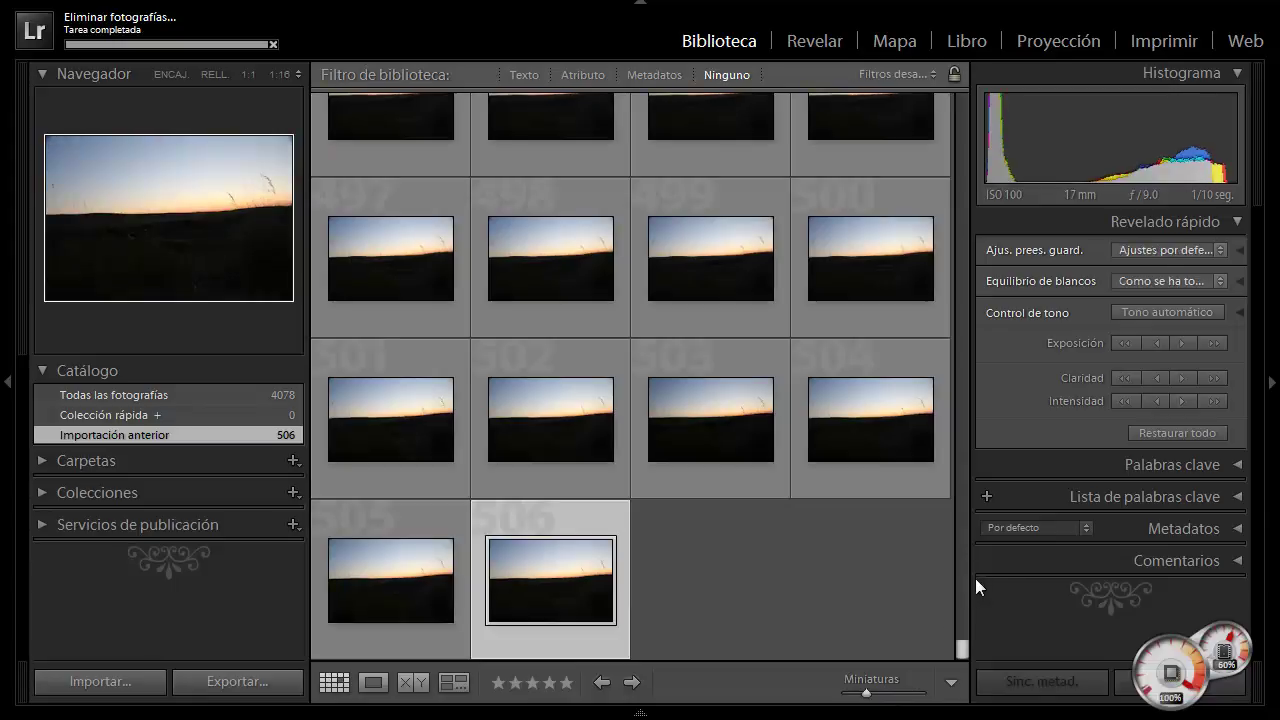
{"action": "mouse_move", "coordinate": [963, 647]}
{"action": "left_mouse_down"}
{"action": "mouse_move", "coordinate": [988, 405]}
{"action": "mouse_move", "coordinate": [971, 78]}
{"action": "left_mouse_up"}
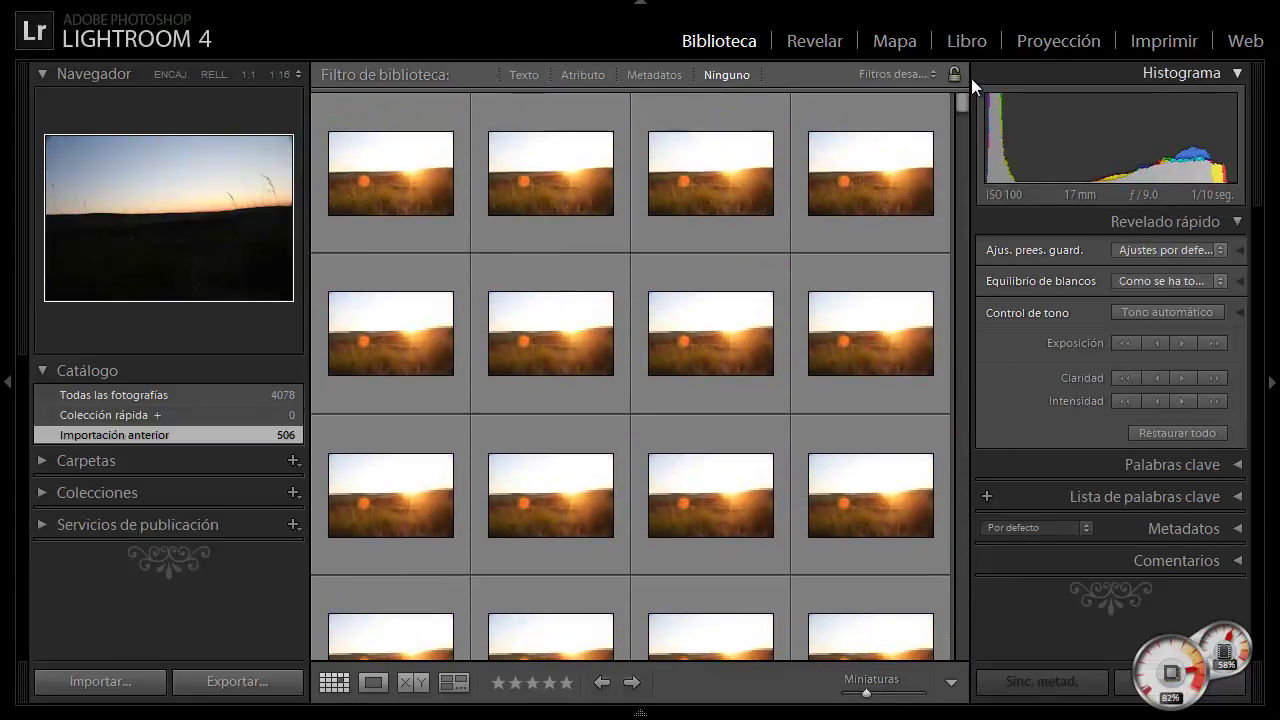
{"action": "key", "text": "F6"}
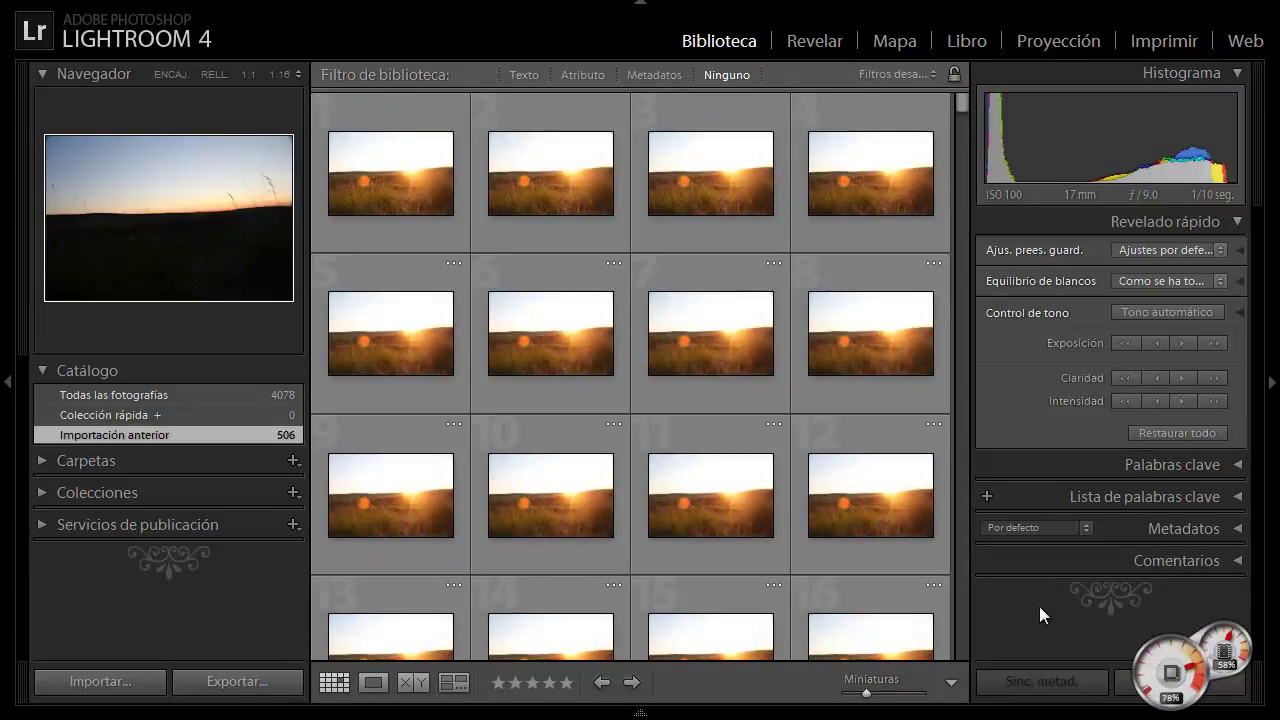
- In Develop, give the sunlit grass frame highlights −36, clarity +51 and vibrance 0
{"action": "left_click", "coordinate": [817, 46]}
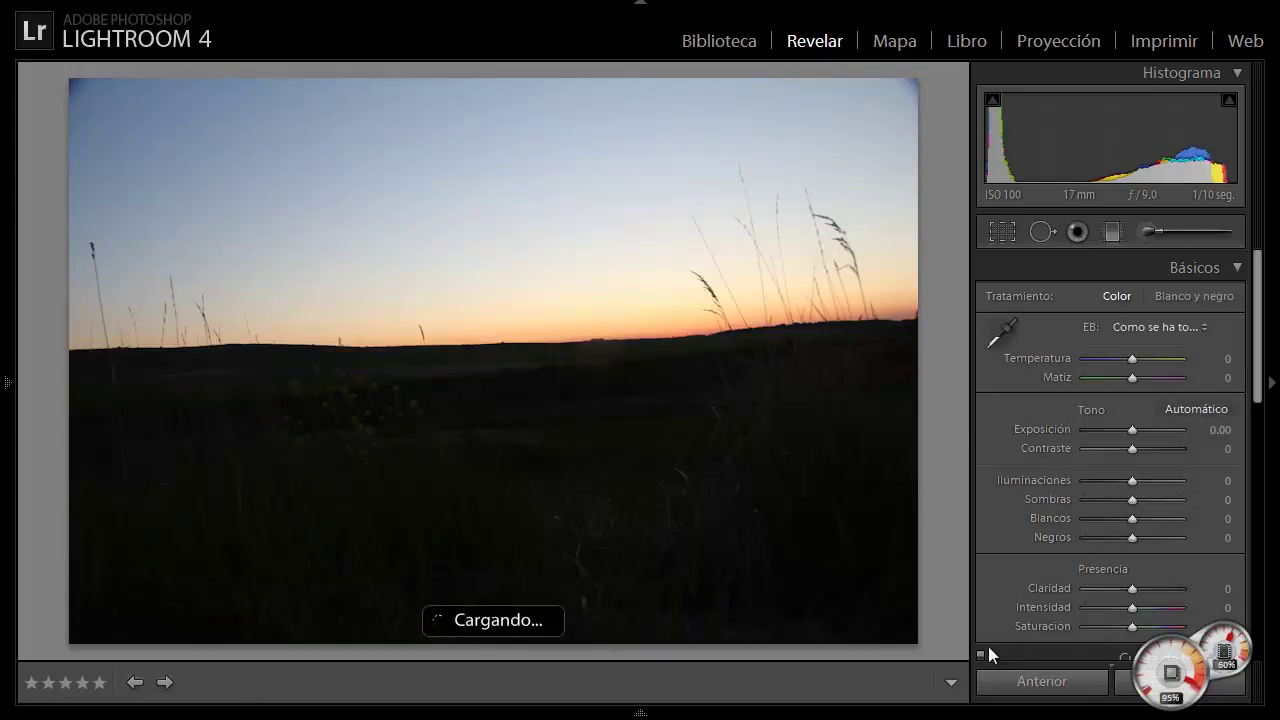
{"action": "mouse_move", "coordinate": [2, 688]}
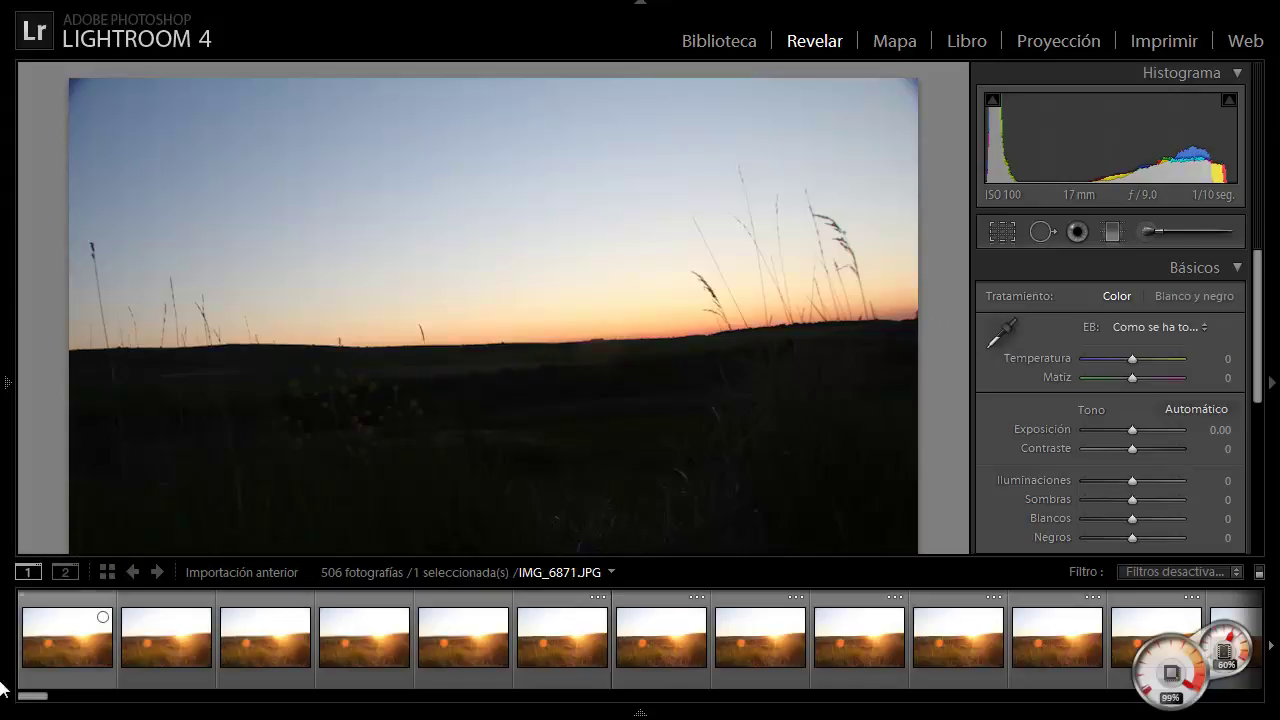
{"action": "left_click", "coordinate": [49, 652]}
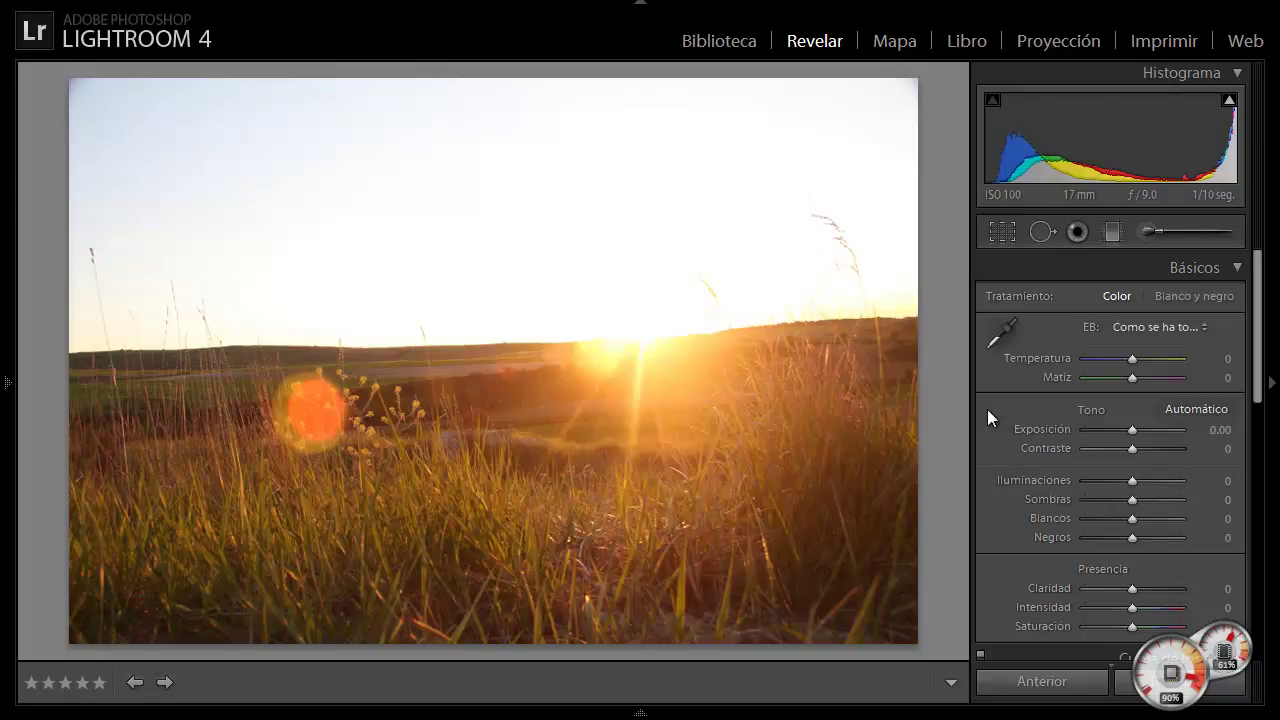
{"action": "left_click", "coordinate": [1082, 484]}
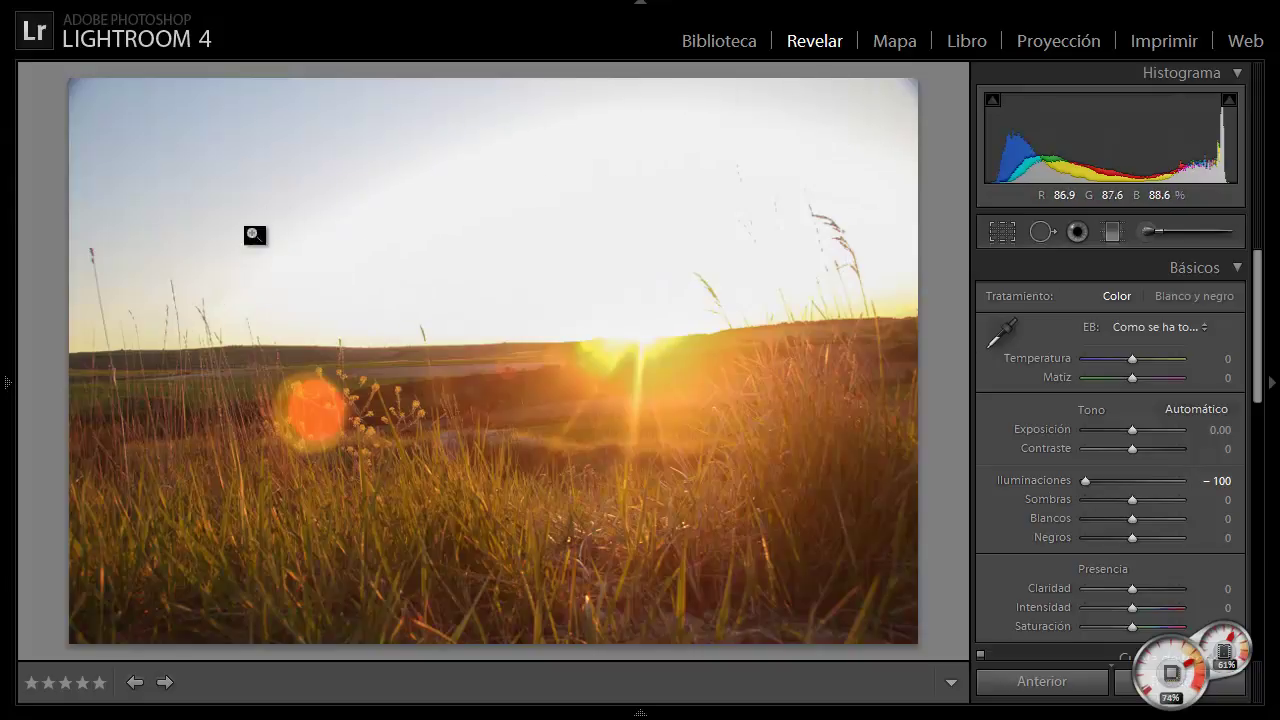
{"action": "left_click", "coordinate": [1115, 480]}
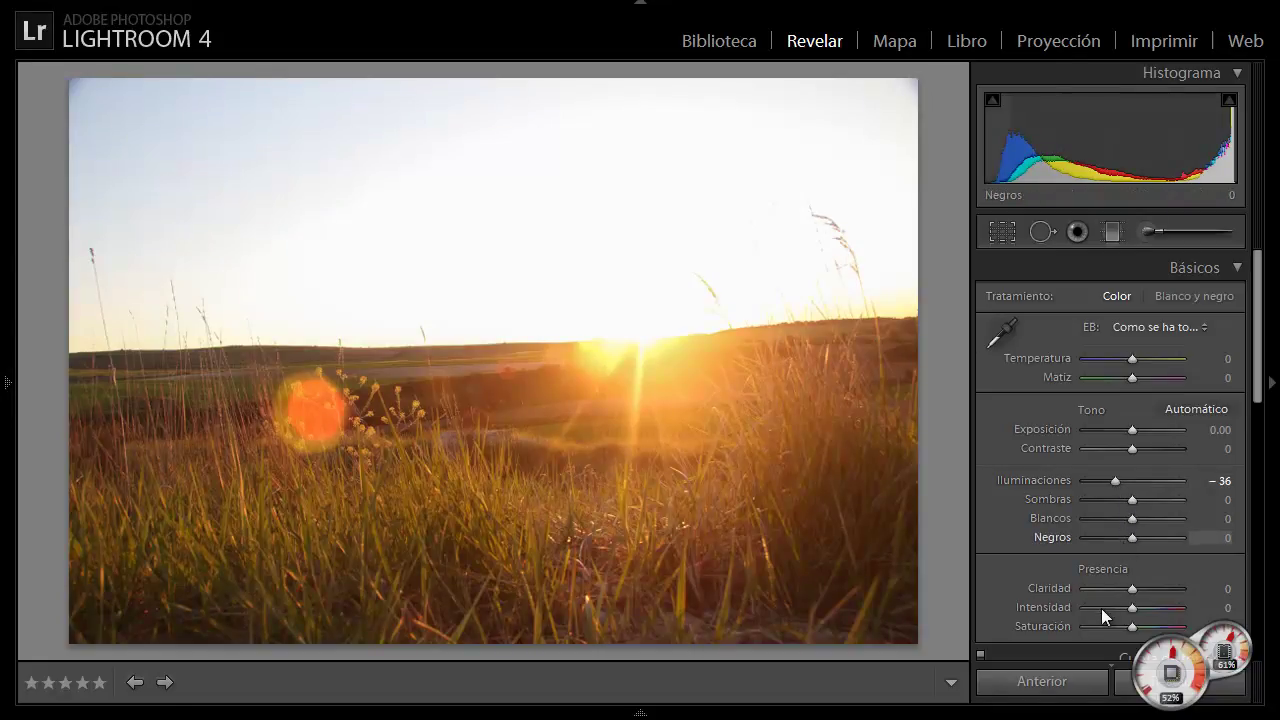
{"action": "left_click", "coordinate": [1156, 588]}
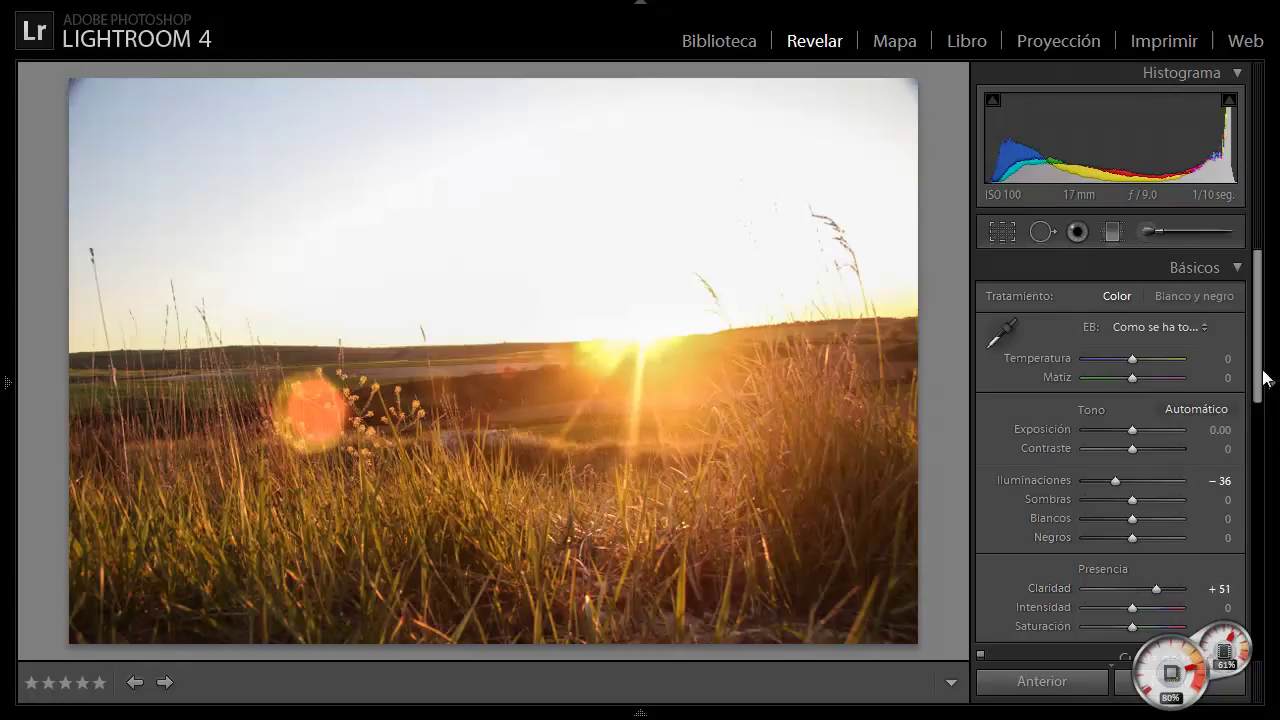
{"action": "left_click_drag", "start_coordinate": [1260, 371], "coordinate": [1259, 438]}
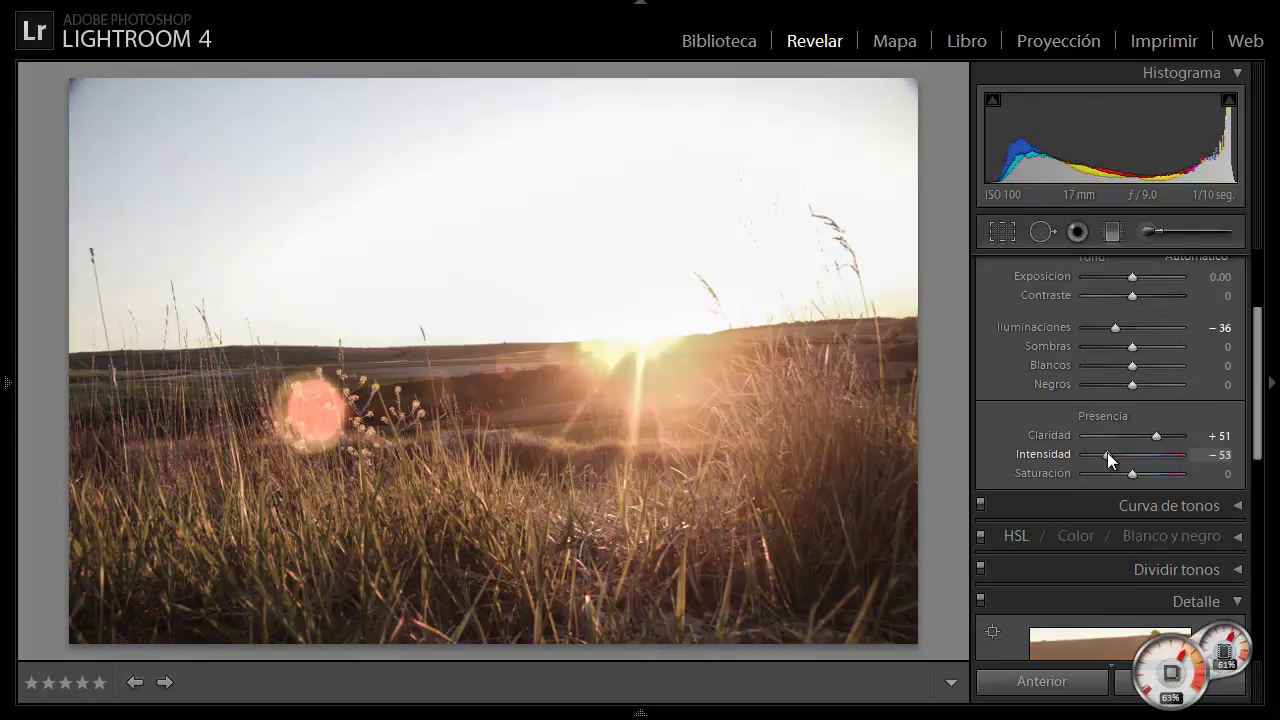
{"action": "double_click", "coordinate": [1107, 455]}
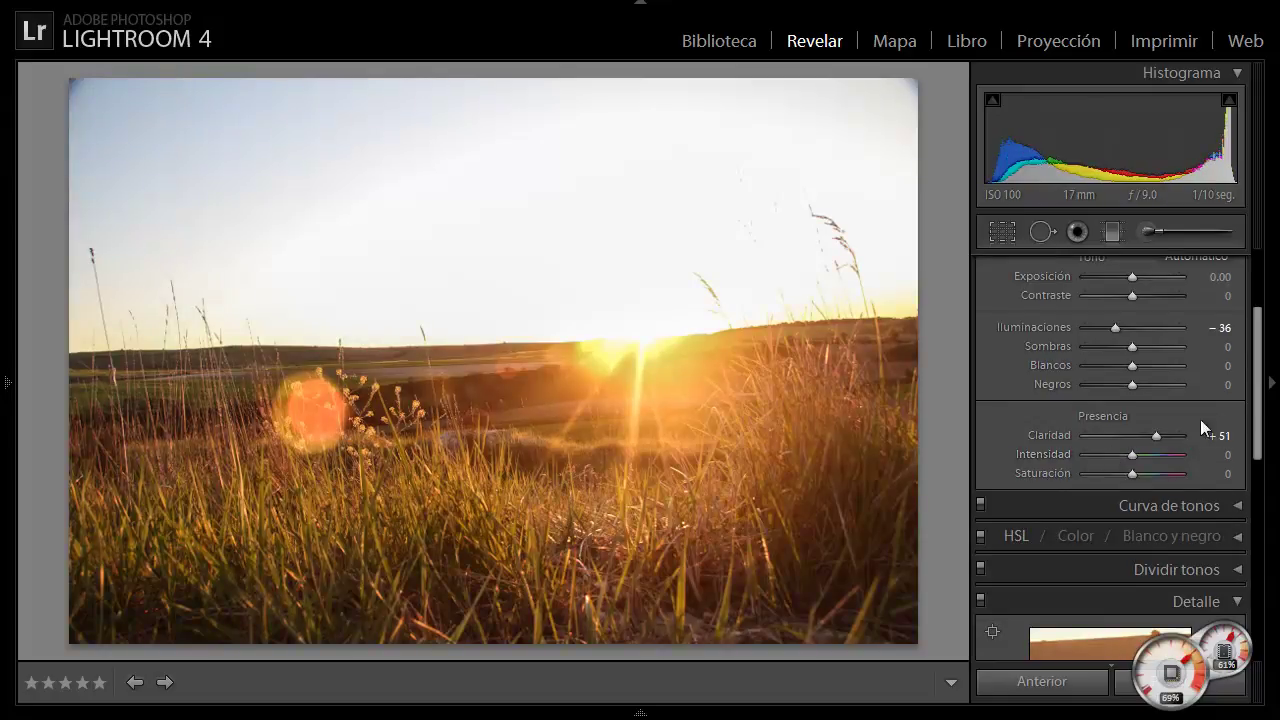
{"action": "left_click_drag", "start_coordinate": [1258, 403], "coordinate": [1258, 508]}
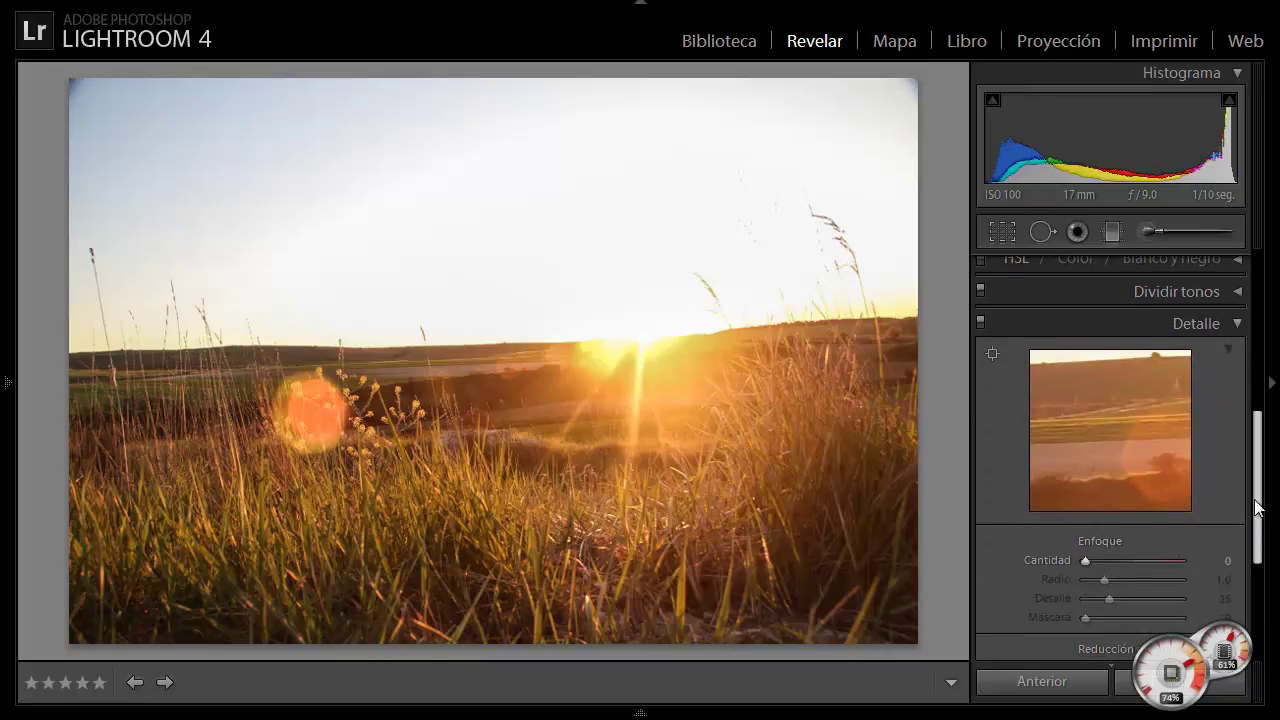
- Sharpen the sunset frame with Detail amount 104 and radius 2.8
{"action": "left_click", "coordinate": [1130, 562]}
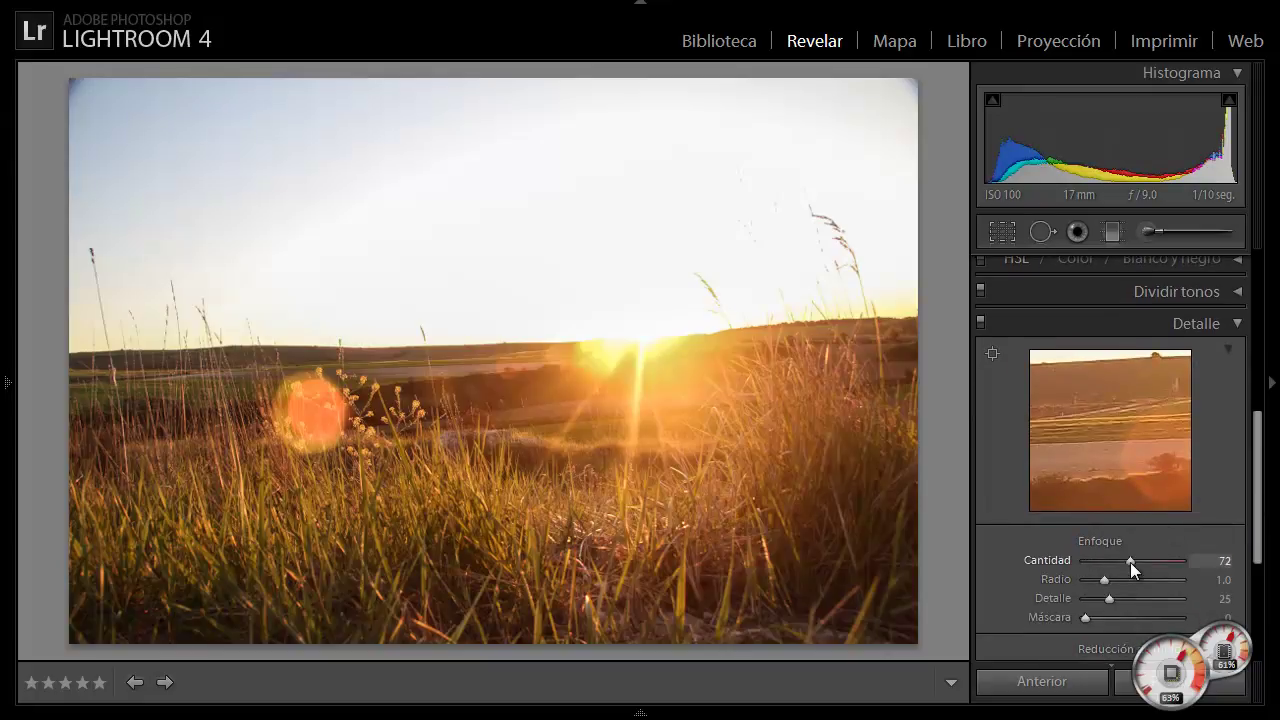
{"action": "left_click", "coordinate": [1151, 580]}
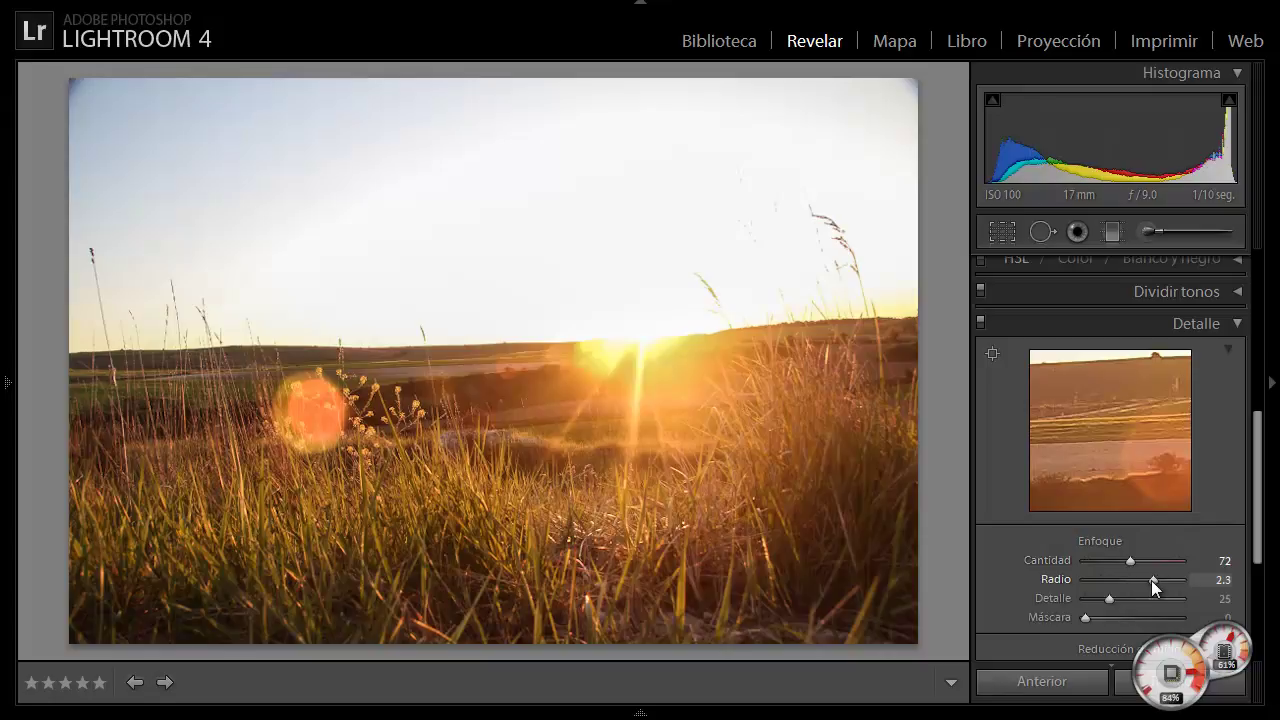
{"action": "left_click", "coordinate": [1150, 560]}
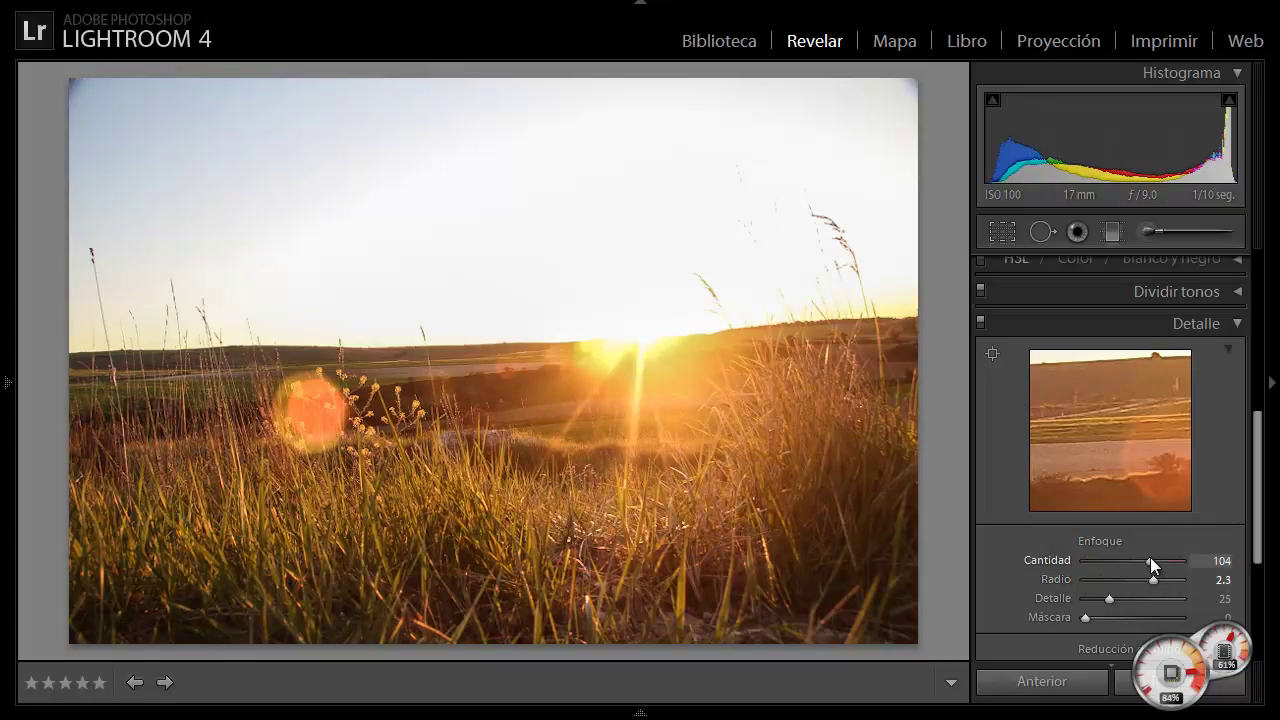
{"action": "left_click", "coordinate": [1171, 580]}
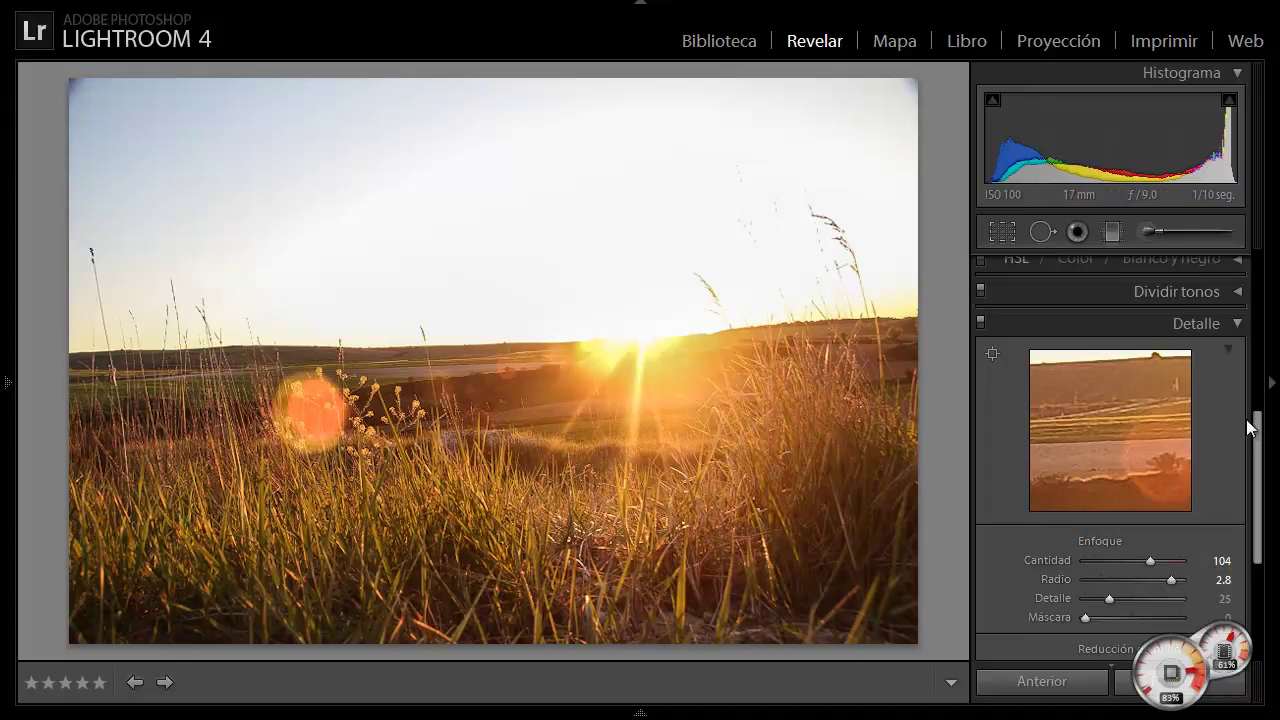
{"action": "left_click_drag", "start_coordinate": [1260, 457], "coordinate": [1262, 606]}
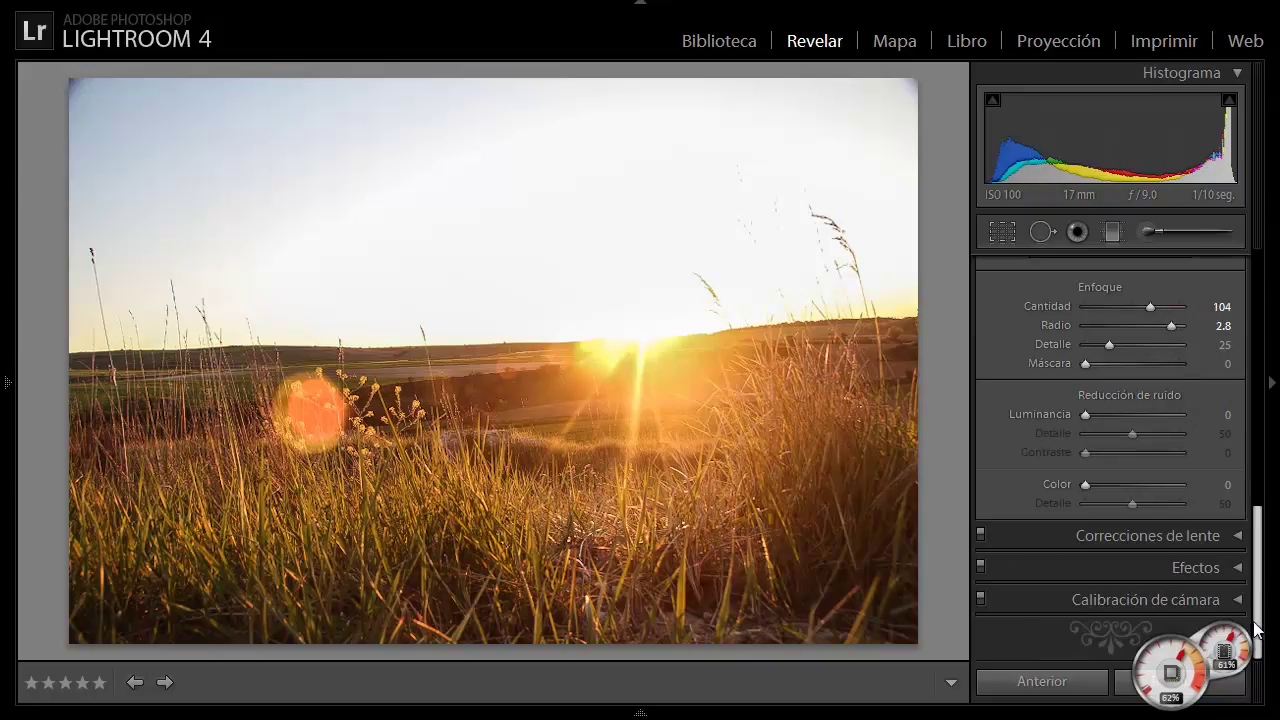
{"action": "left_click_drag", "start_coordinate": [1262, 548], "coordinate": [1260, 290]}
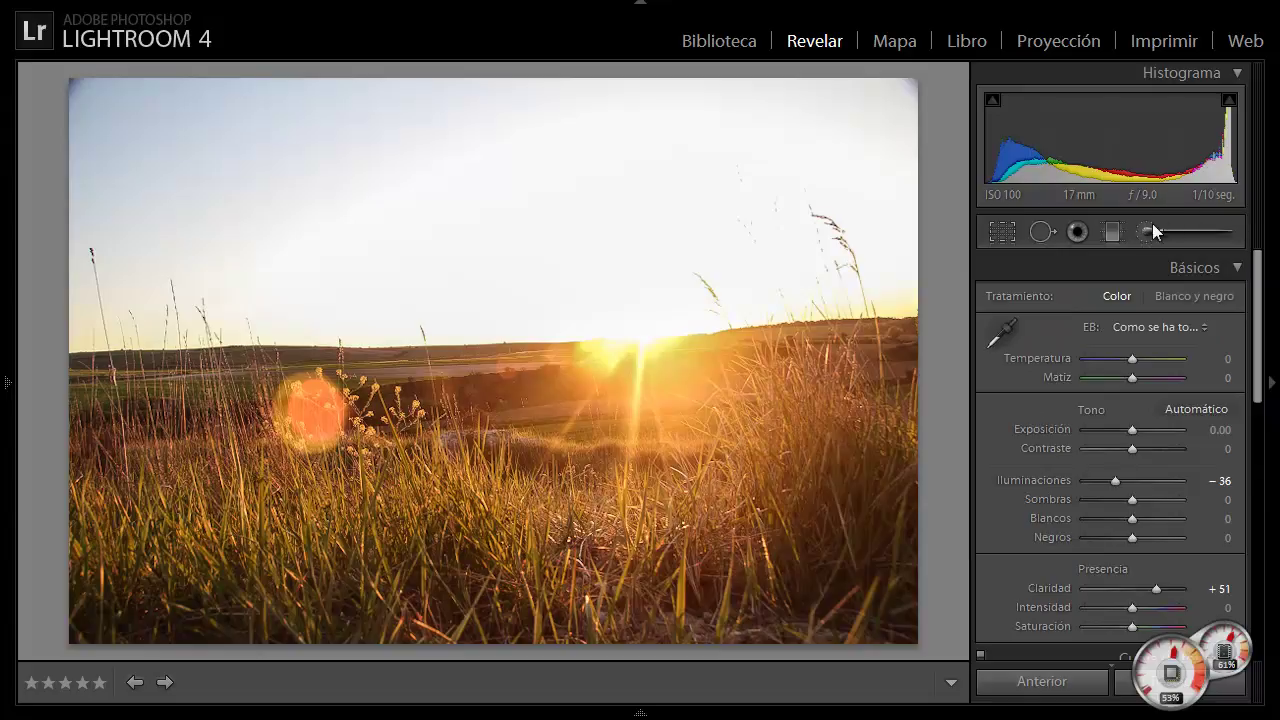
- Draw a diagonal graduated filter across the sky, positioned toward the upper left
{"action": "left_click", "coordinate": [1110, 232]}
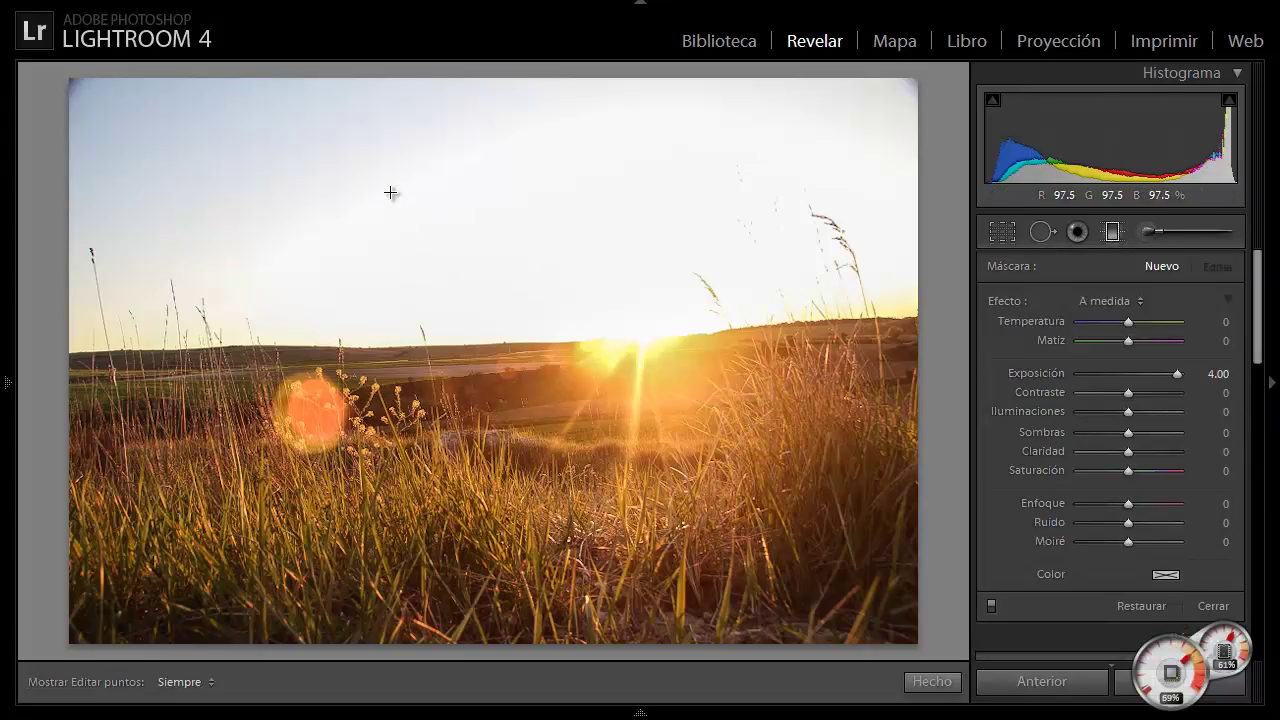
{"action": "left_click_drag", "start_coordinate": [473, 261], "coordinate": [574, 349]}
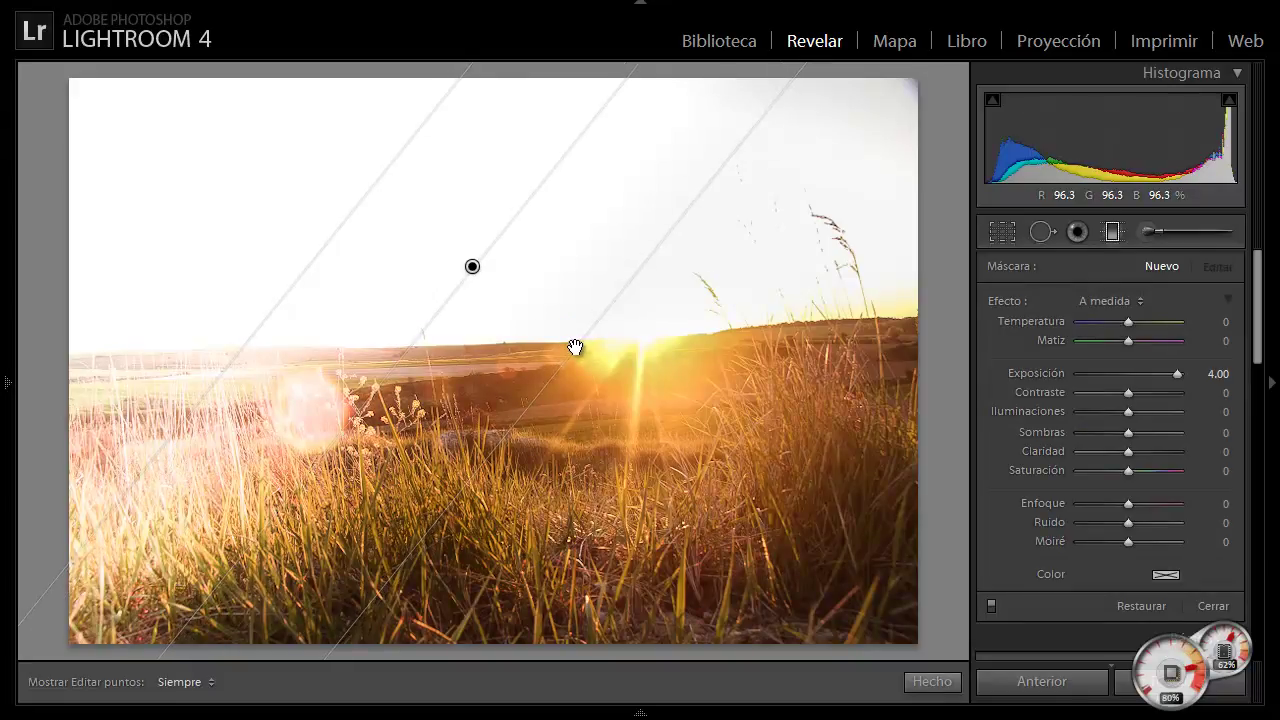
{"action": "left_click_drag", "start_coordinate": [575, 347], "coordinate": [577, 345]}
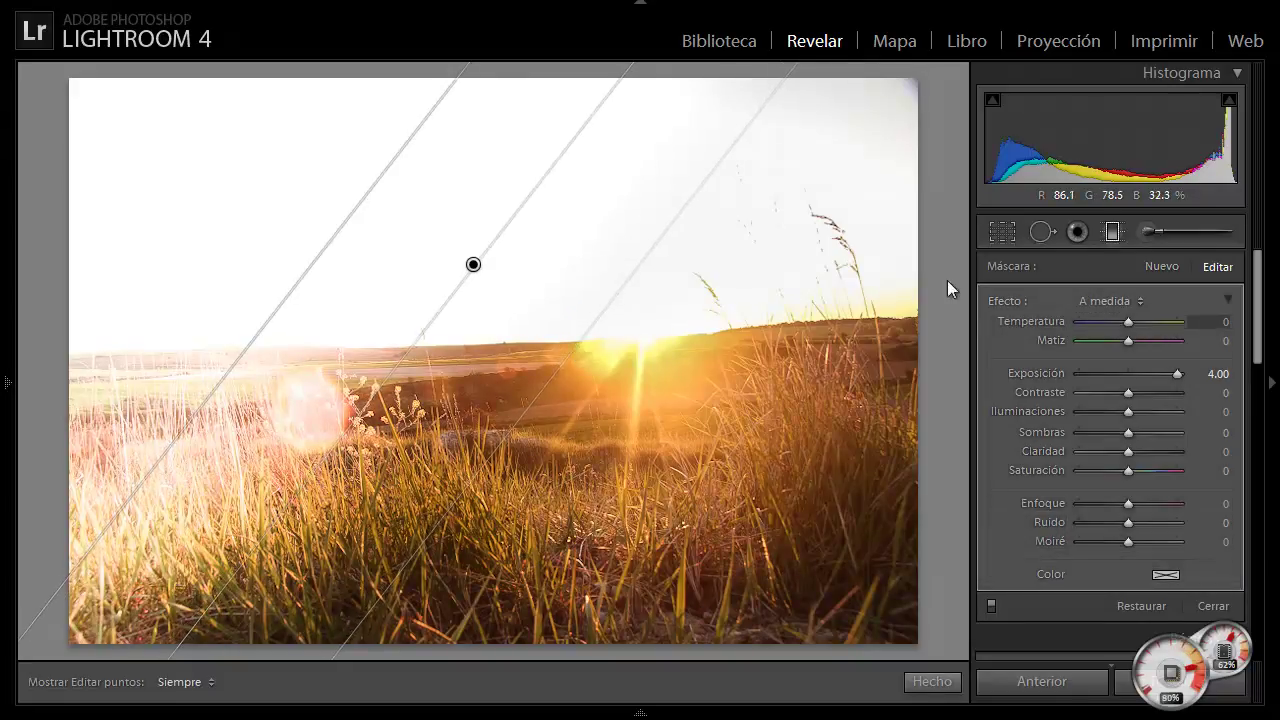
{"action": "left_click", "coordinate": [1117, 374]}
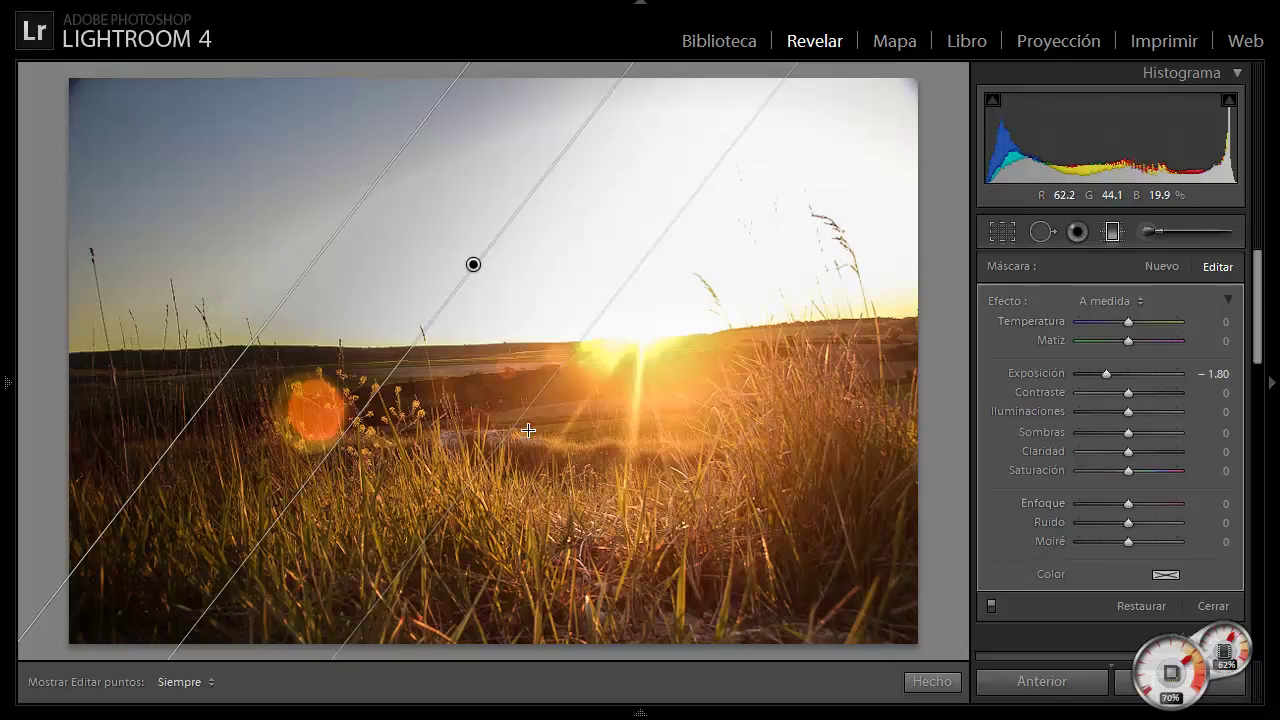
{"action": "mouse_move", "coordinate": [443, 251]}
{"action": "left_mouse_down"}
{"action": "mouse_move", "coordinate": [408, 230]}
{"action": "mouse_move", "coordinate": [298, 222]}
{"action": "left_mouse_up"}
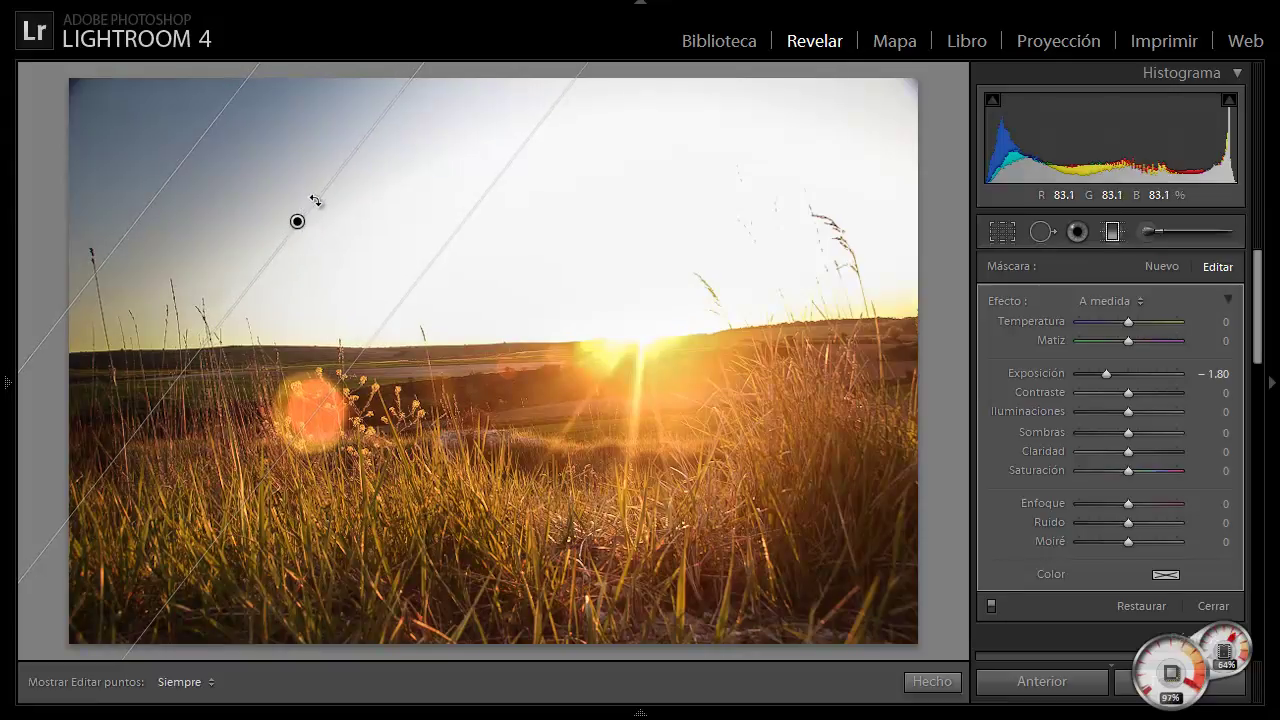
{"action": "mouse_move", "coordinate": [316, 201]}
{"action": "left_mouse_down"}
{"action": "mouse_move", "coordinate": [330, 243]}
{"action": "mouse_move", "coordinate": [404, 302]}
{"action": "left_mouse_up"}
{"action": "left_click_drag", "start_coordinate": [403, 357], "coordinate": [393, 331]}
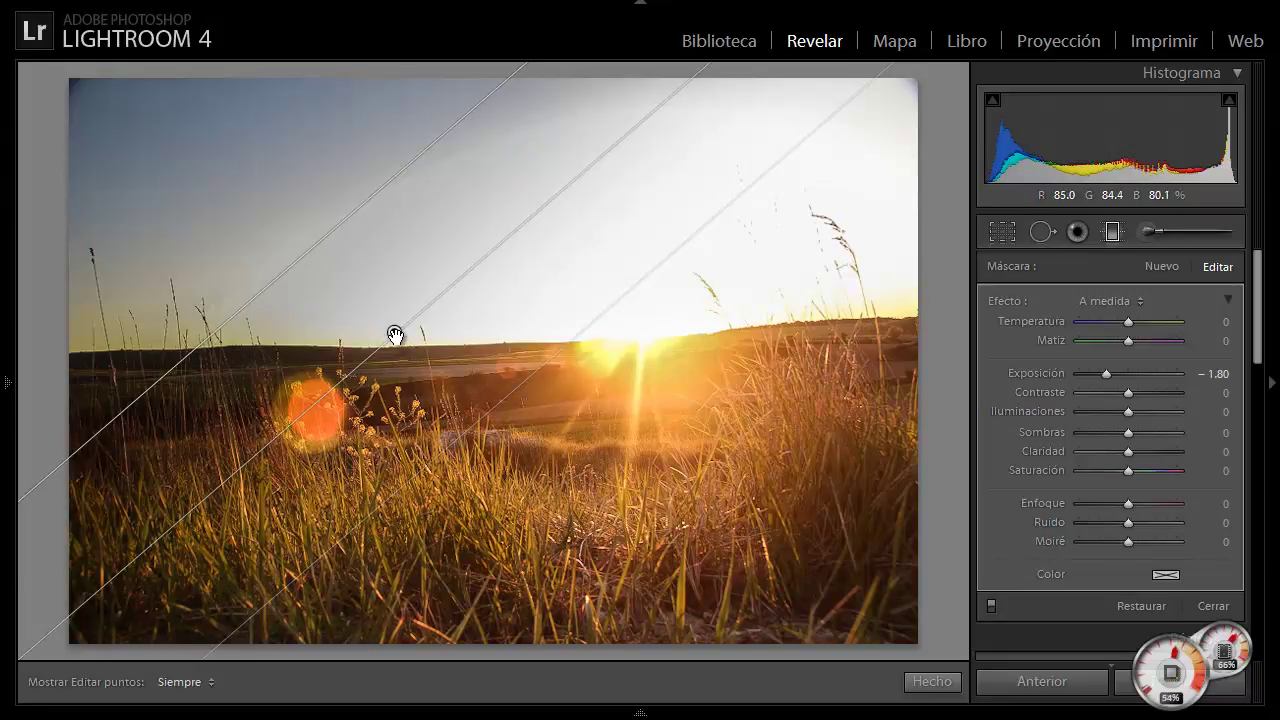
{"action": "mouse_move", "coordinate": [393, 331]}
{"action": "left_mouse_down"}
{"action": "mouse_move", "coordinate": [327, 268]}
{"action": "mouse_move", "coordinate": [207, 244]}
{"action": "mouse_move", "coordinate": [248, 255]}
{"action": "left_mouse_up"}
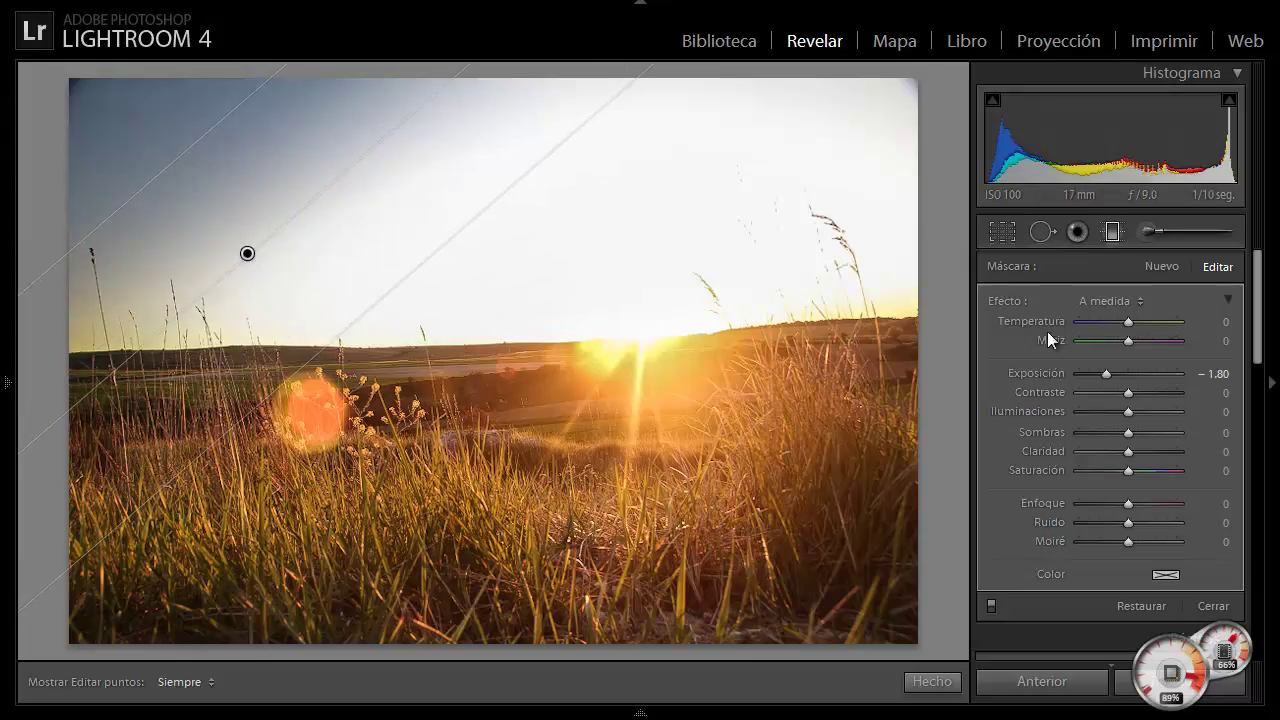
- Set the graduated filter to exposure −1.55 and highlights −100, then finish
{"action": "left_click", "coordinate": [1096, 373]}
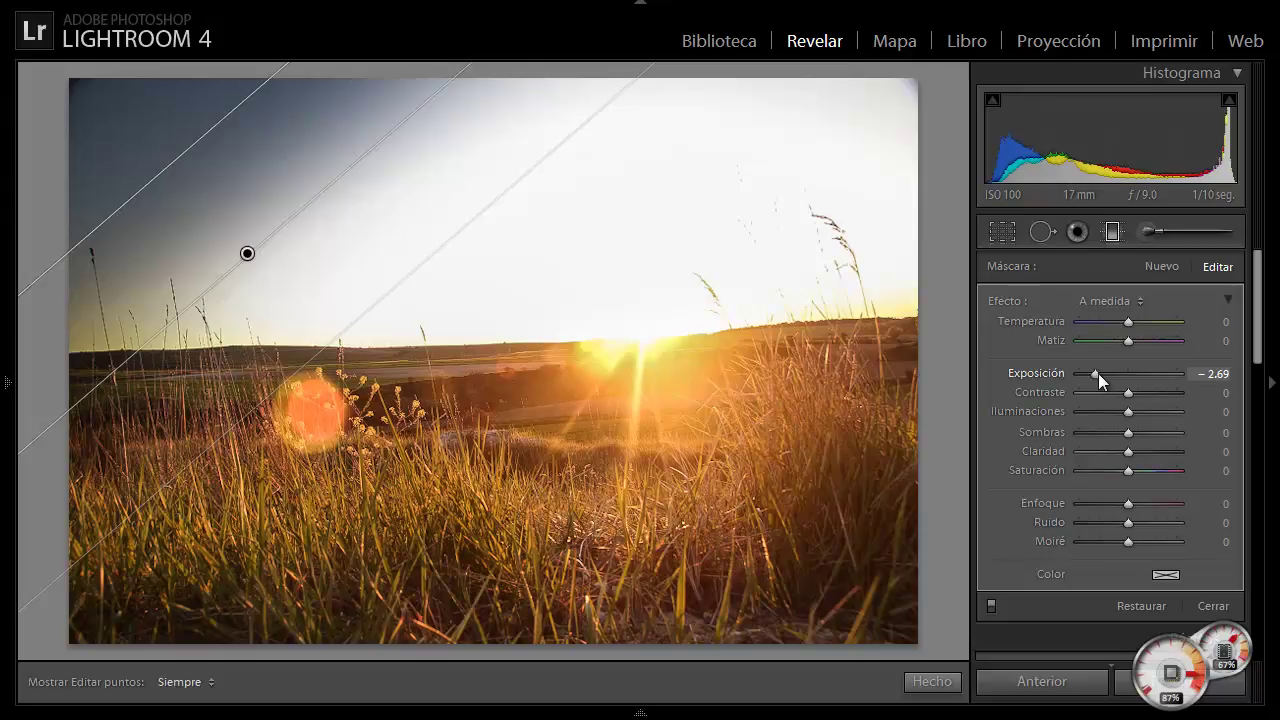
{"action": "left_click_drag", "start_coordinate": [1097, 373], "coordinate": [1109, 373]}
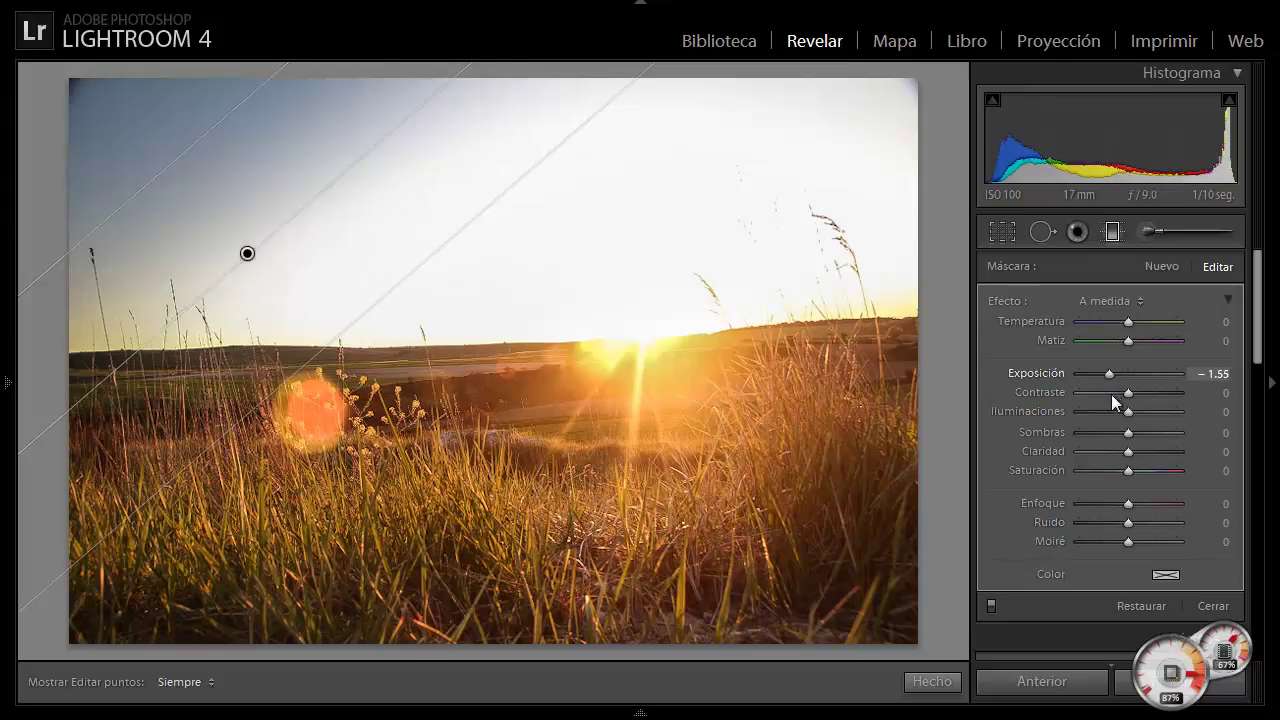
{"action": "left_click", "coordinate": [1074, 414]}
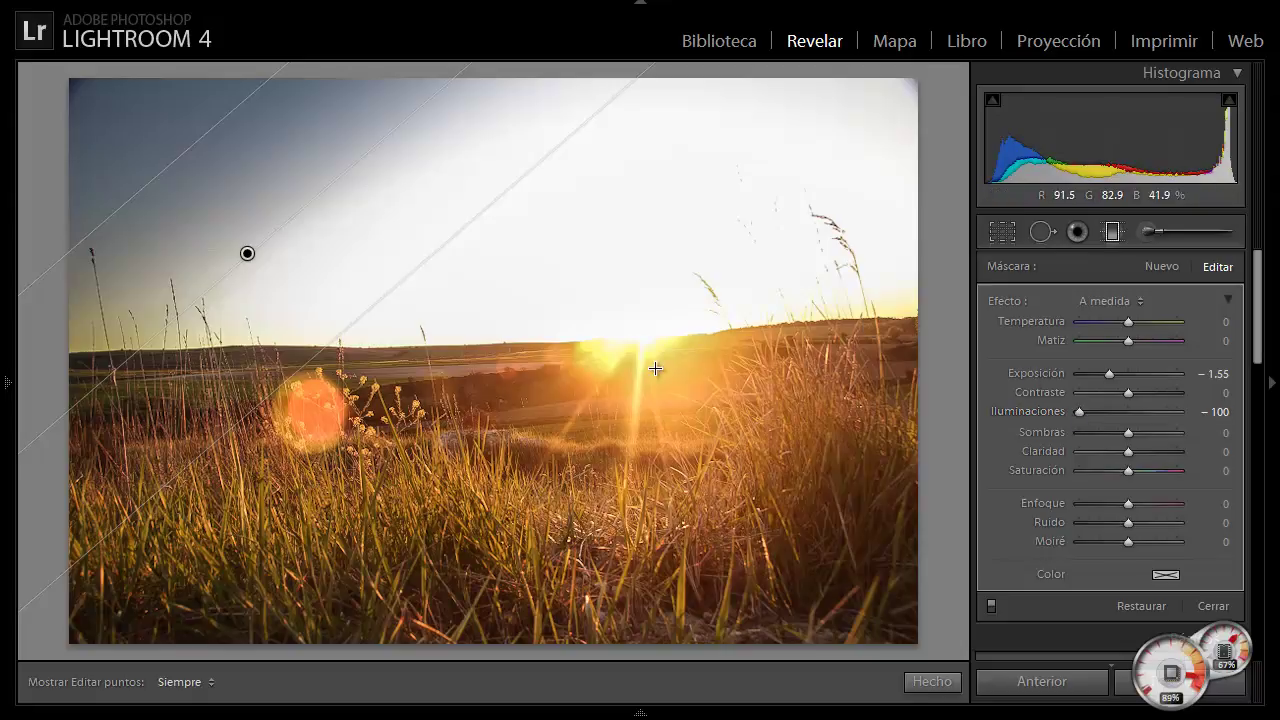
{"action": "left_click_drag", "start_coordinate": [248, 257], "coordinate": [264, 270]}
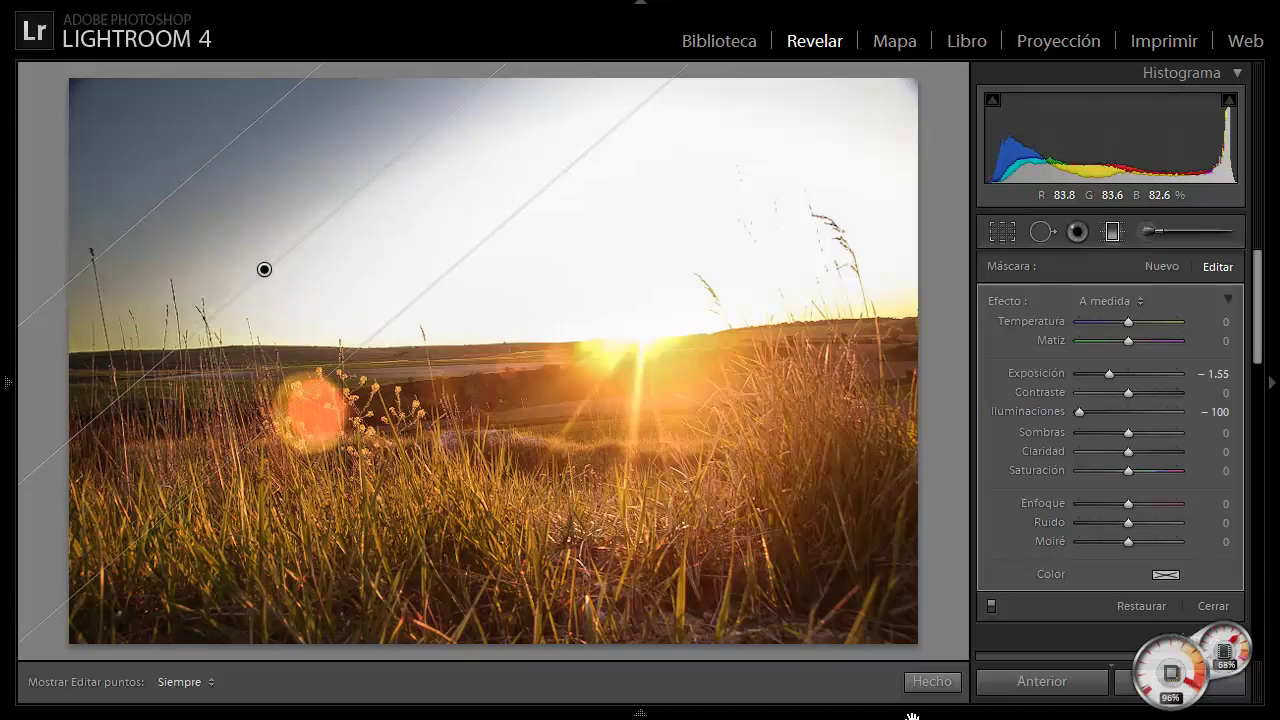
{"action": "left_click", "coordinate": [929, 682]}
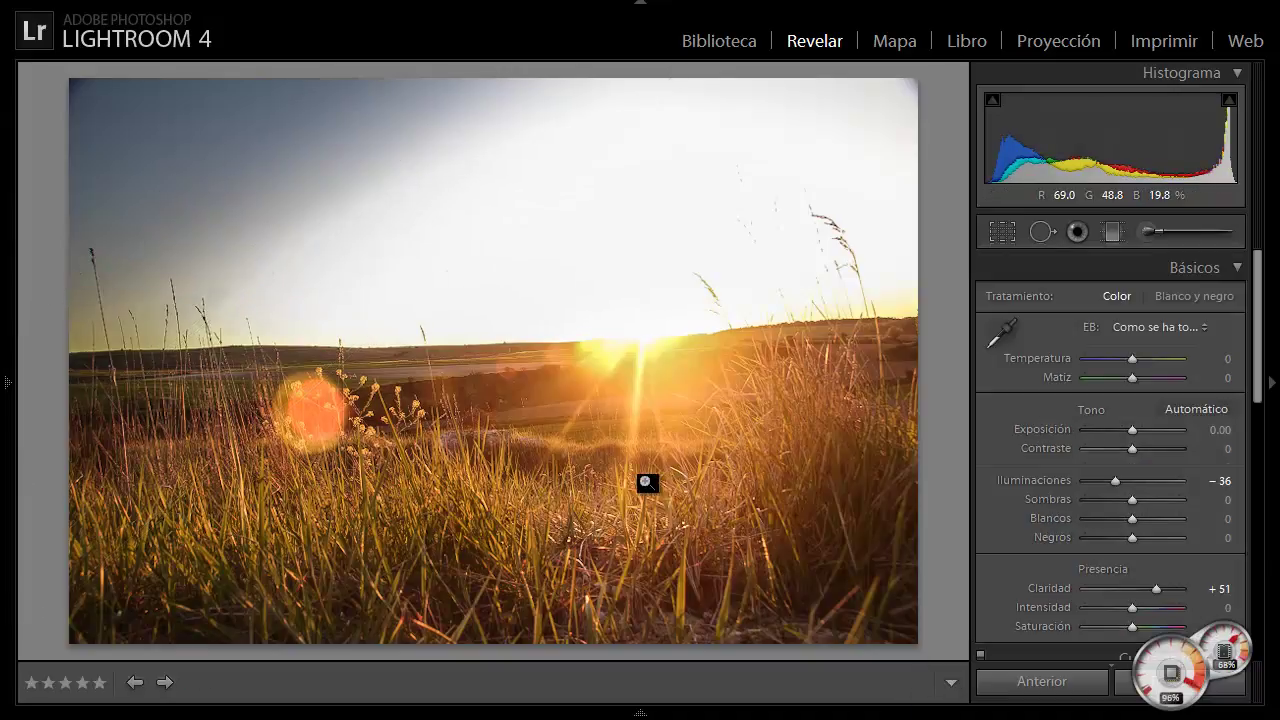
- Check the grass and flowers at 1:1 zoom, then show the side panels with presets
{"action": "left_click", "coordinate": [645, 483]}
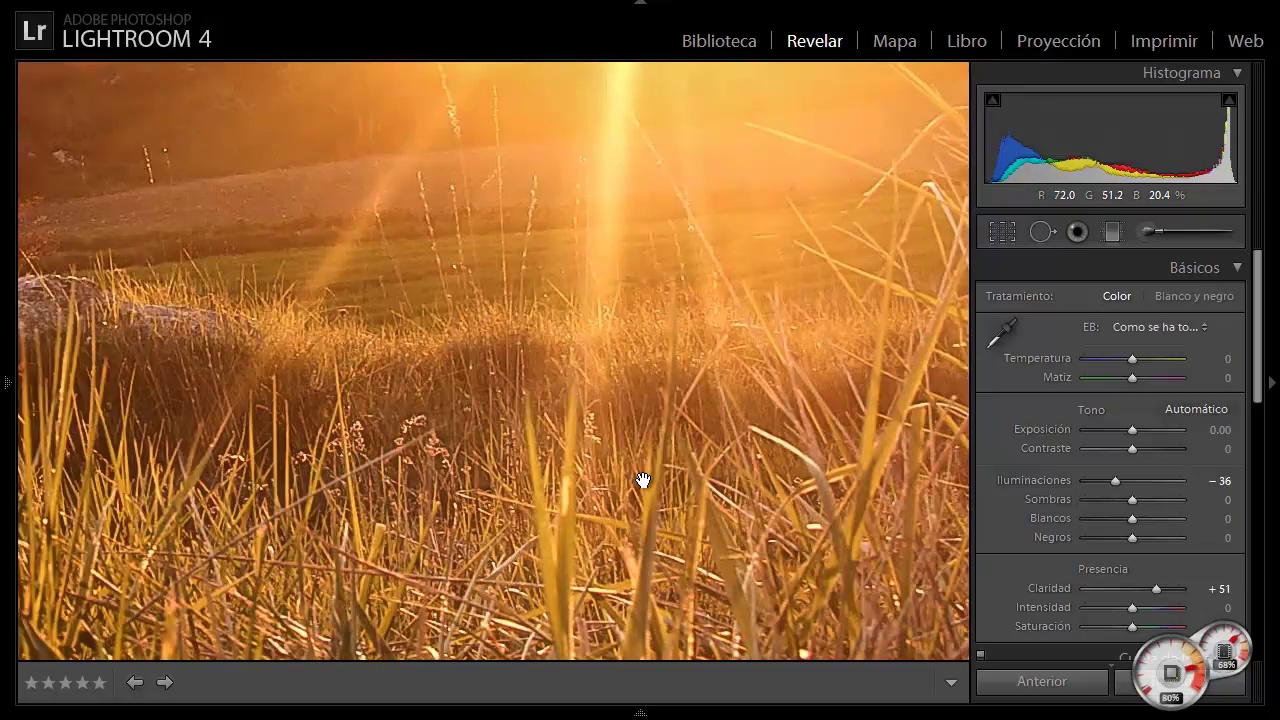
{"action": "left_click", "coordinate": [643, 481]}
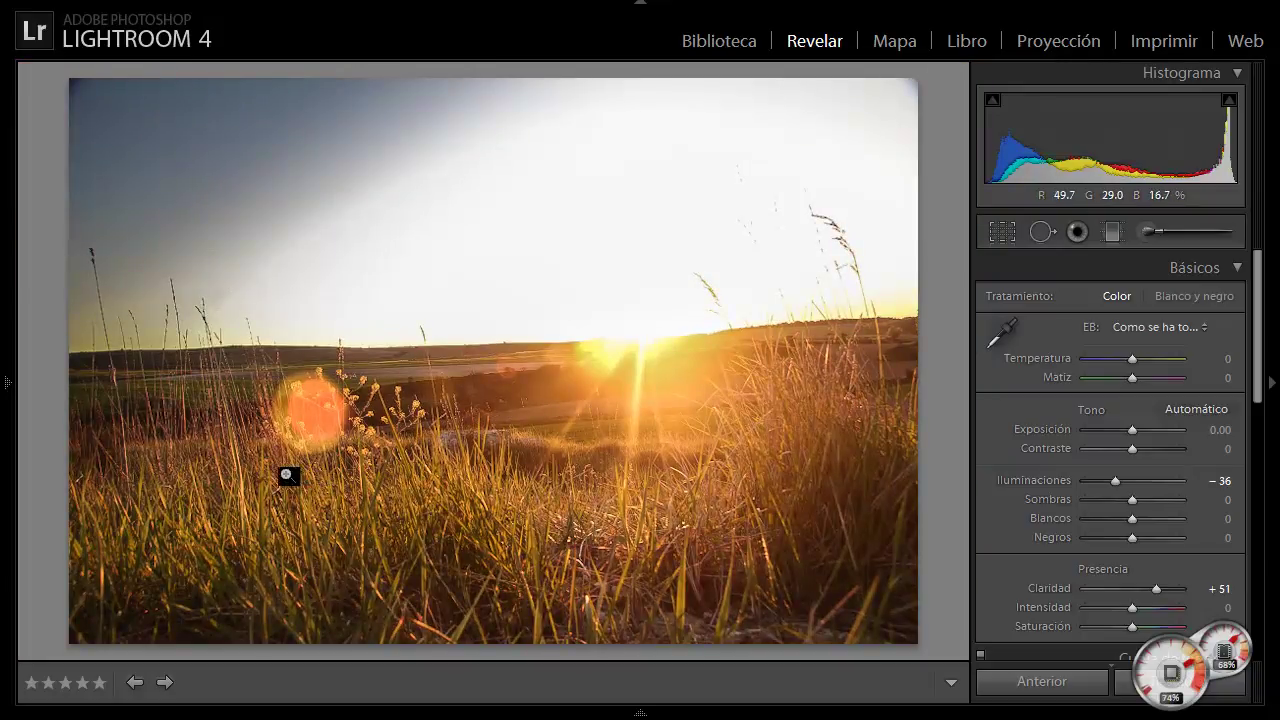
{"action": "left_click", "coordinate": [372, 385]}
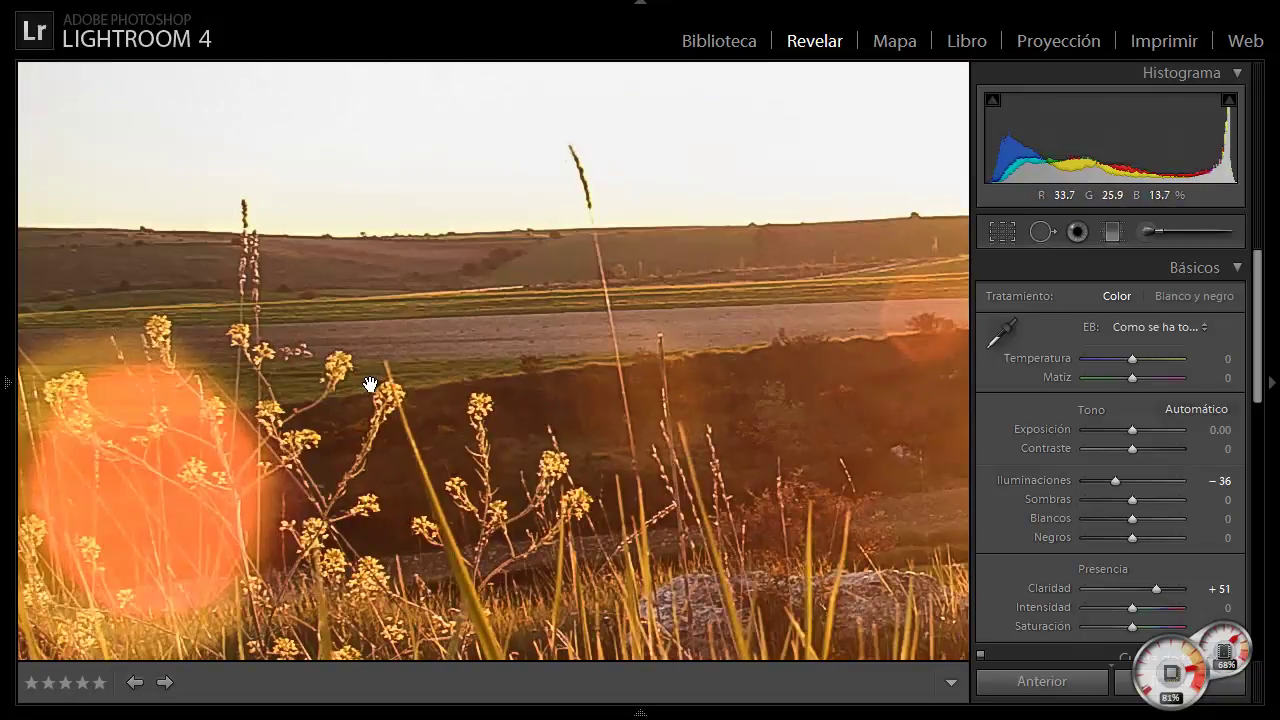
{"action": "left_click", "coordinate": [370, 384]}
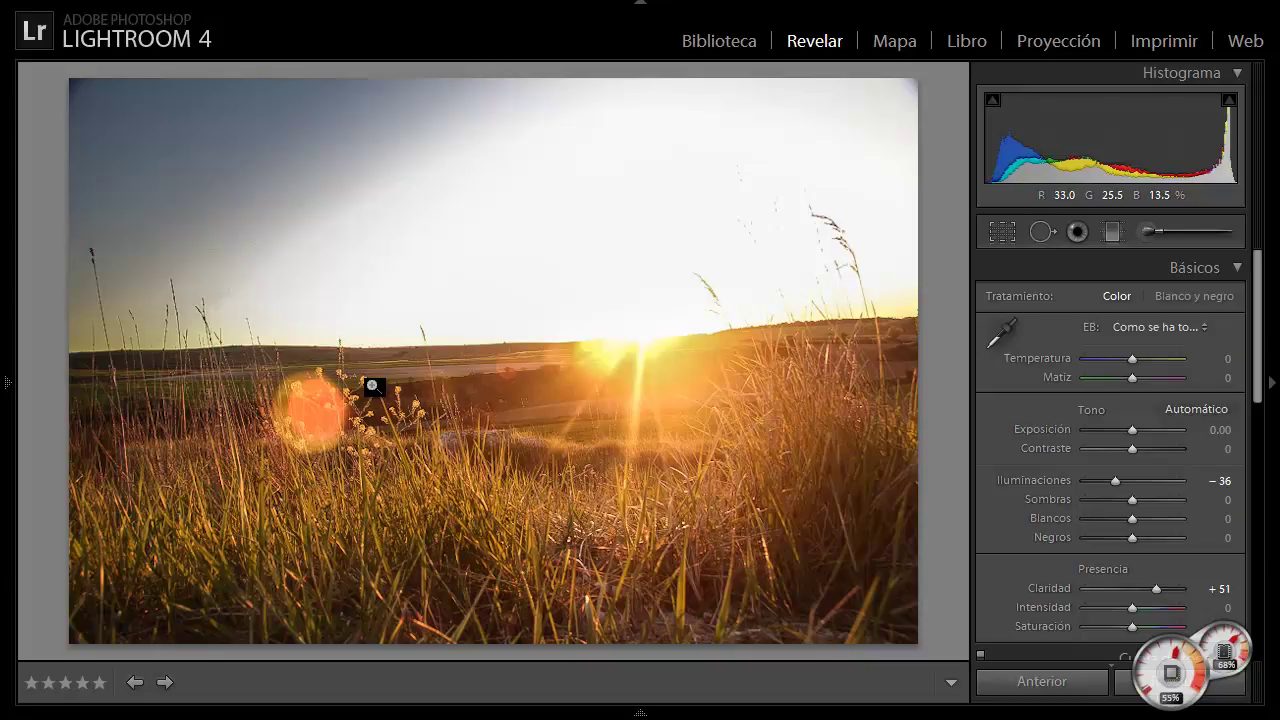
{"action": "key", "text": "F6"}
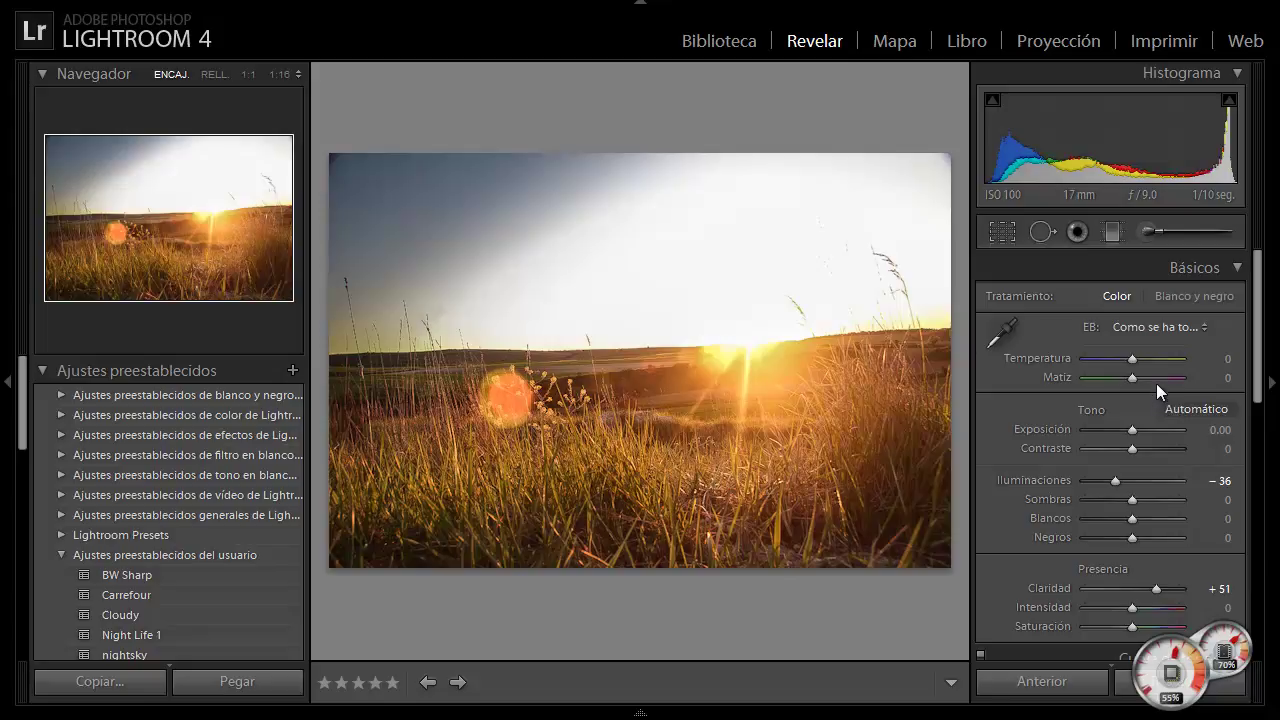
- Reselect the sky gradient, shift it right and down, and reset exposure and highlights to 0
{"action": "left_click", "coordinate": [1115, 234]}
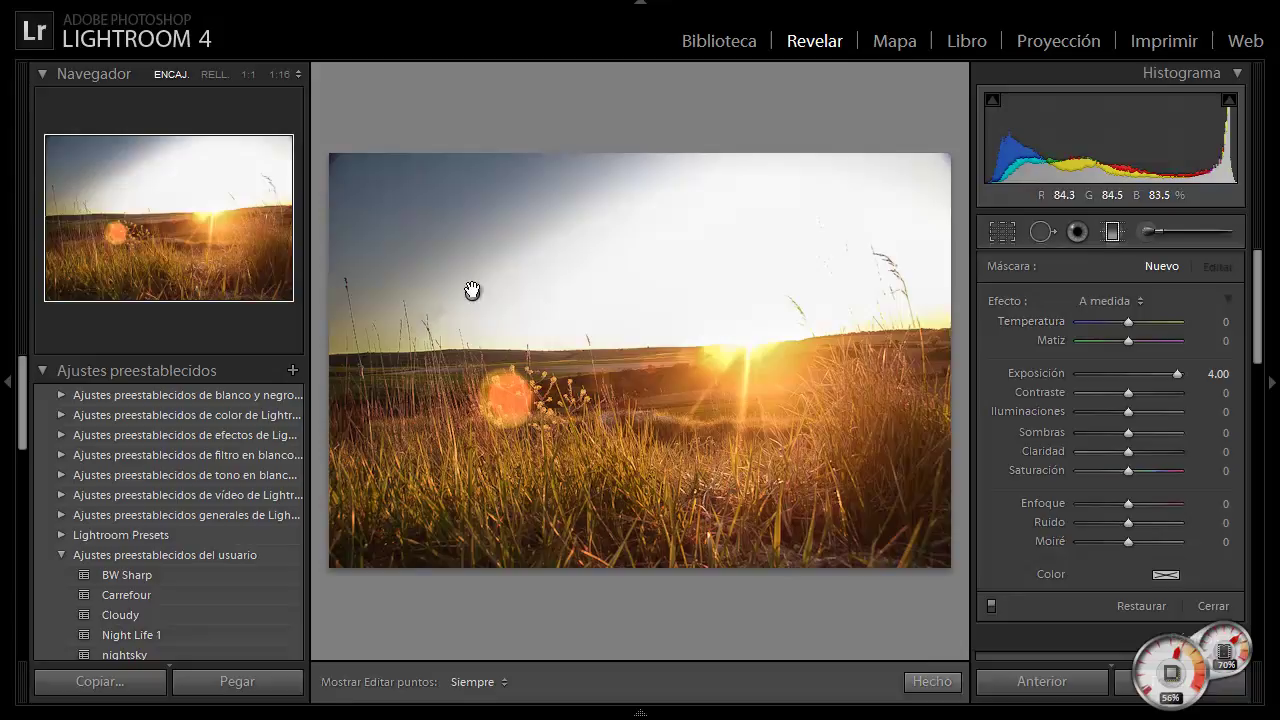
{"action": "left_click", "coordinate": [472, 293]}
{"action": "left_click_drag", "start_coordinate": [472, 293], "coordinate": [571, 326]}
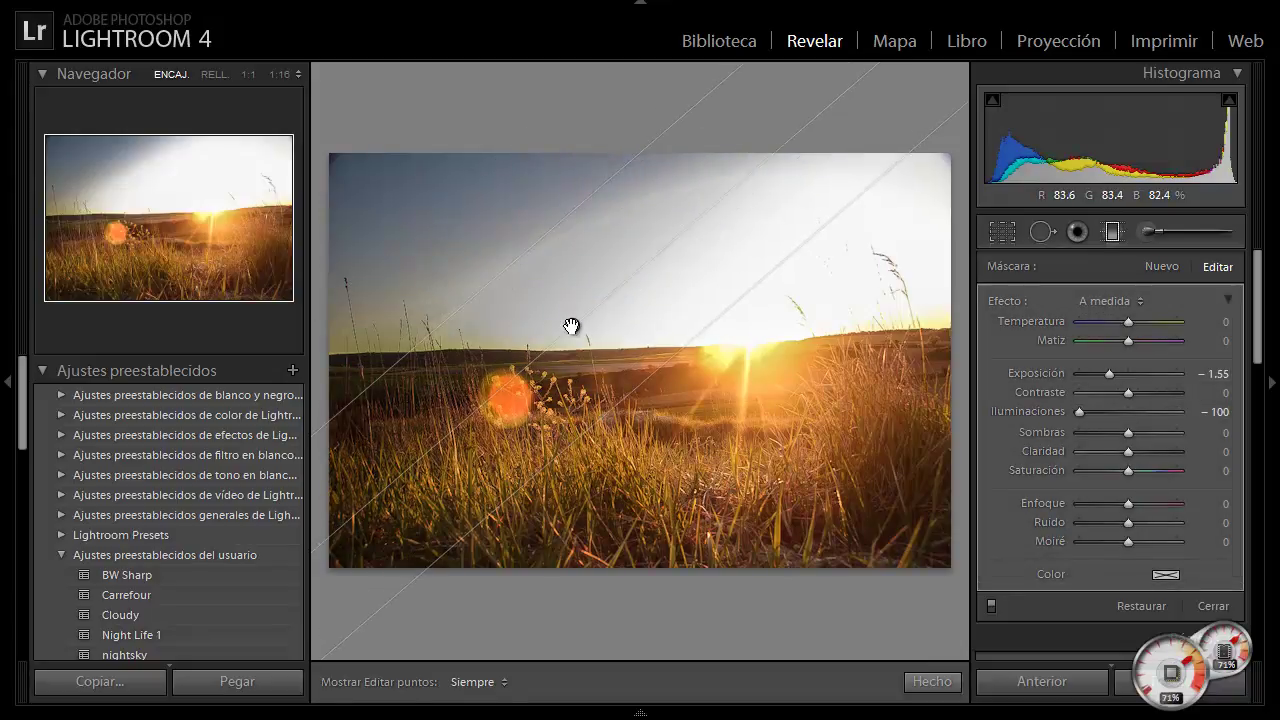
{"action": "left_click", "coordinate": [1105, 411]}
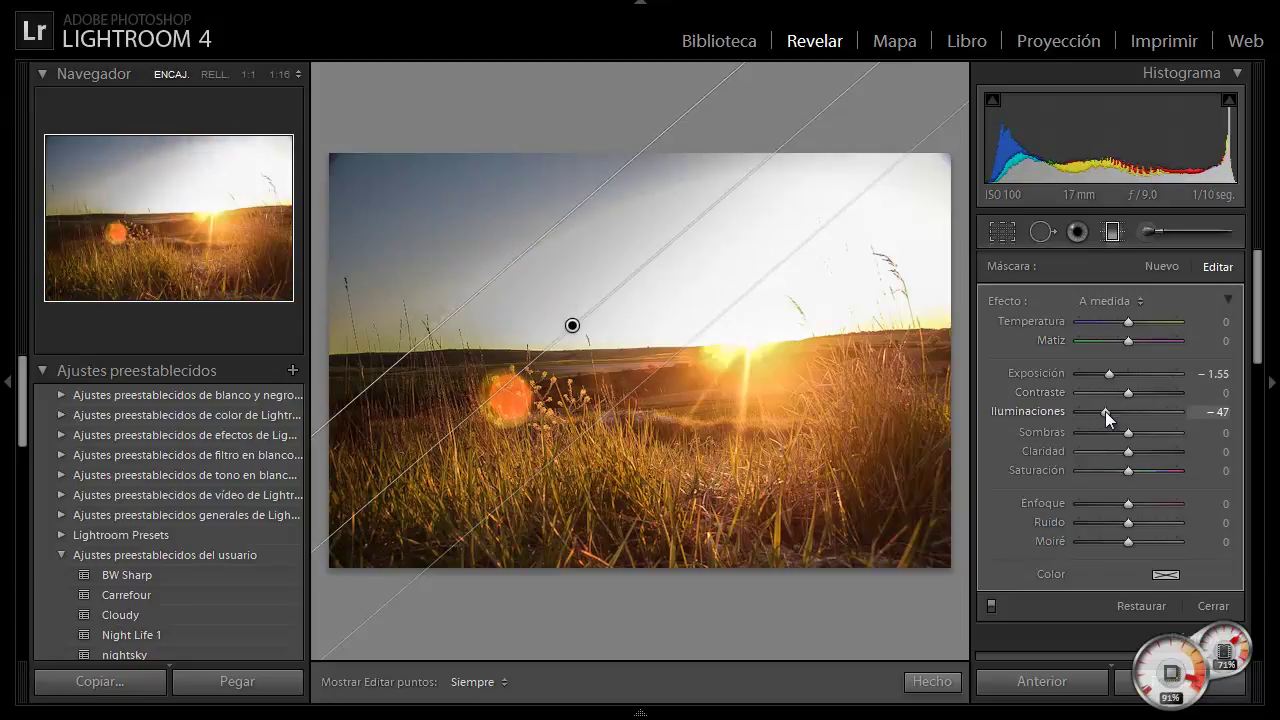
{"action": "left_click", "coordinate": [1120, 372]}
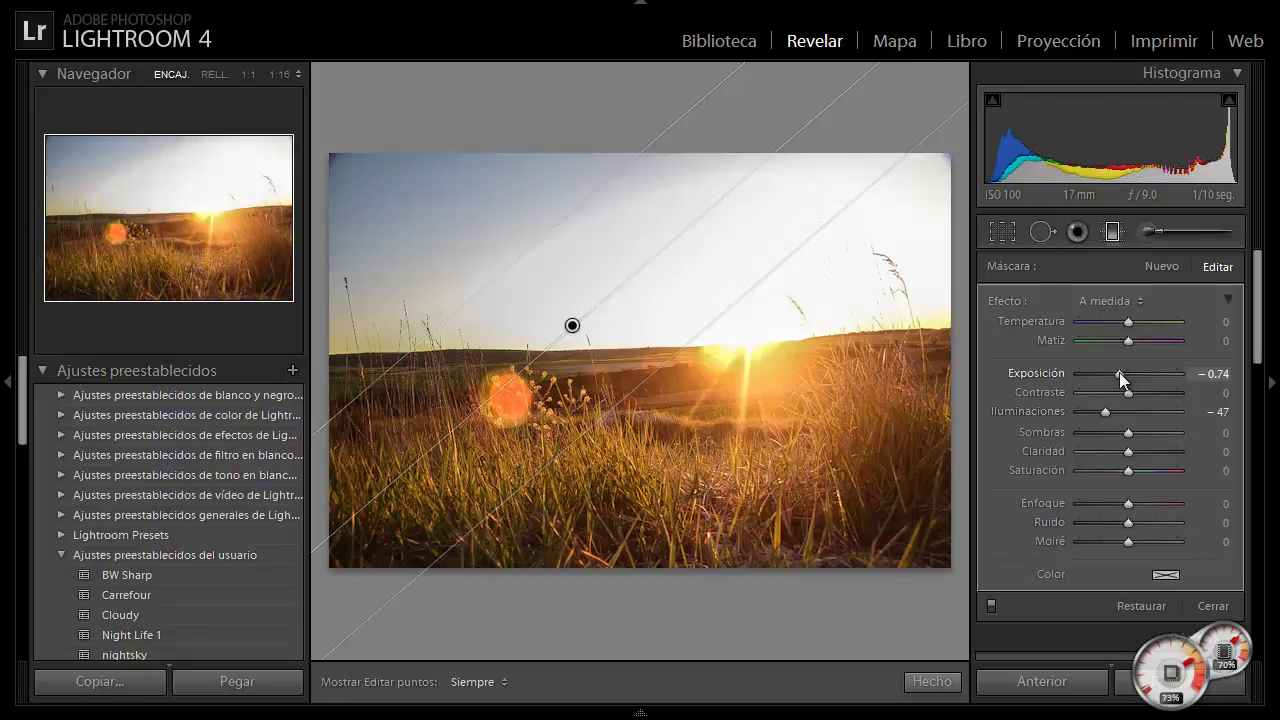
{"action": "double_click", "coordinate": [1119, 372]}
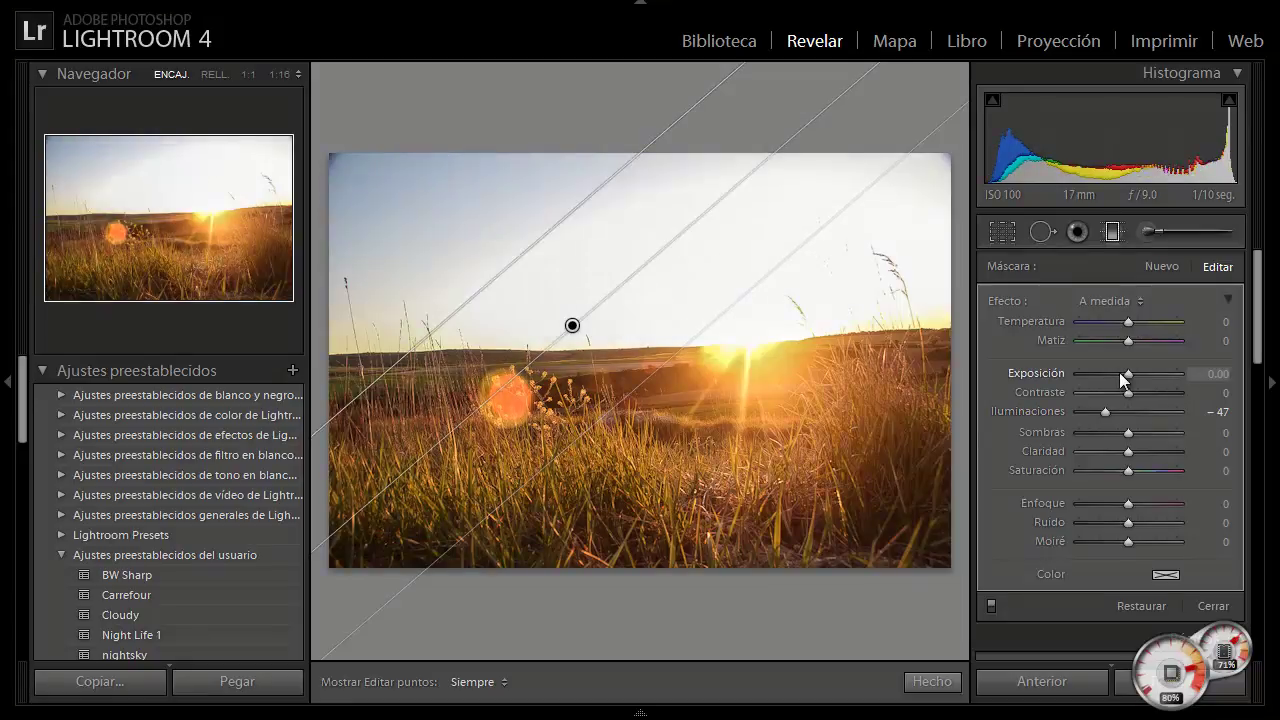
{"action": "double_click", "coordinate": [1105, 413]}
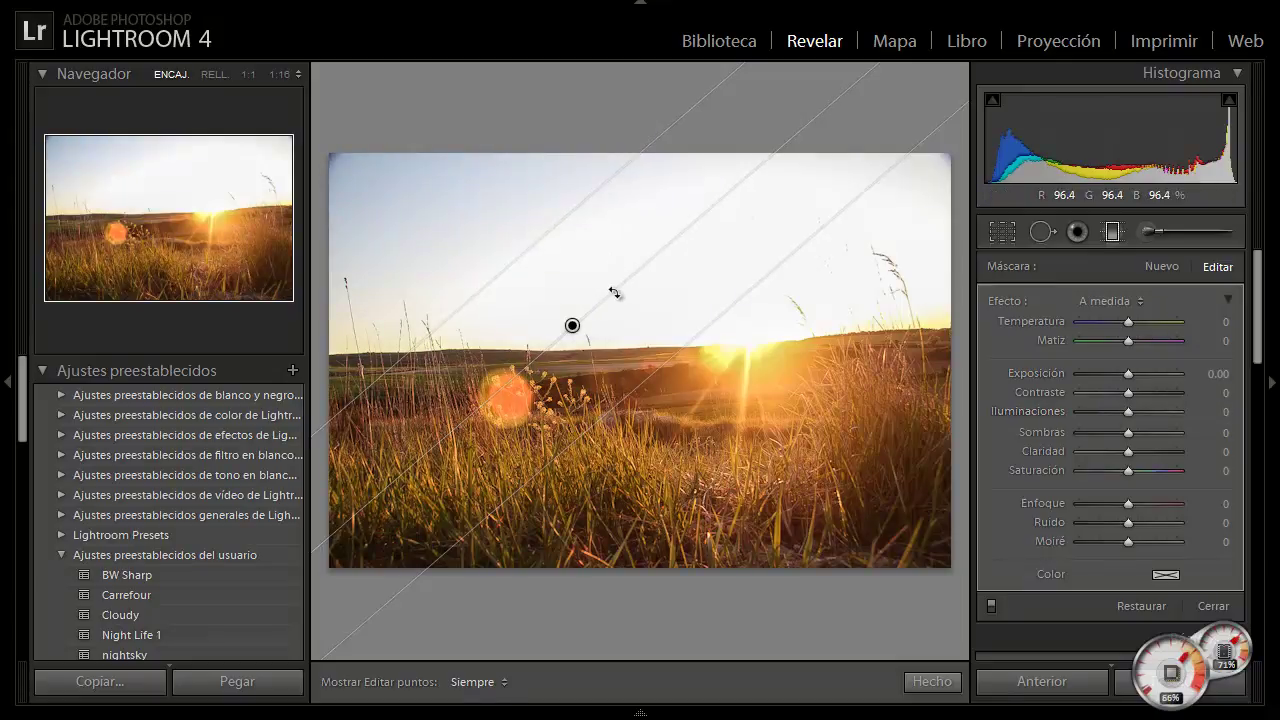
- Rotate the graduated filter horizontal and settle it on the horizon, exposure left at 0
{"action": "mouse_move", "coordinate": [616, 301]}
{"action": "left_mouse_down"}
{"action": "mouse_move", "coordinate": [623, 322]}
{"action": "mouse_move", "coordinate": [603, 338]}
{"action": "left_mouse_up"}
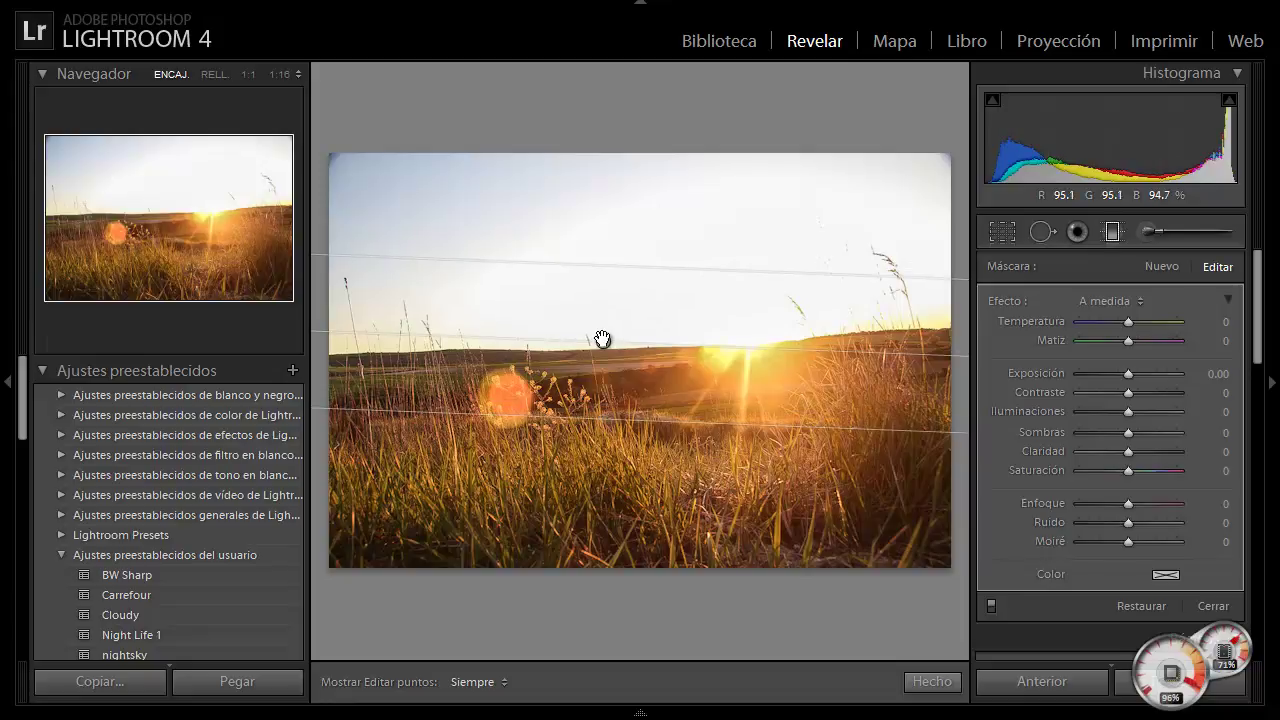
{"action": "left_click", "coordinate": [1113, 372]}
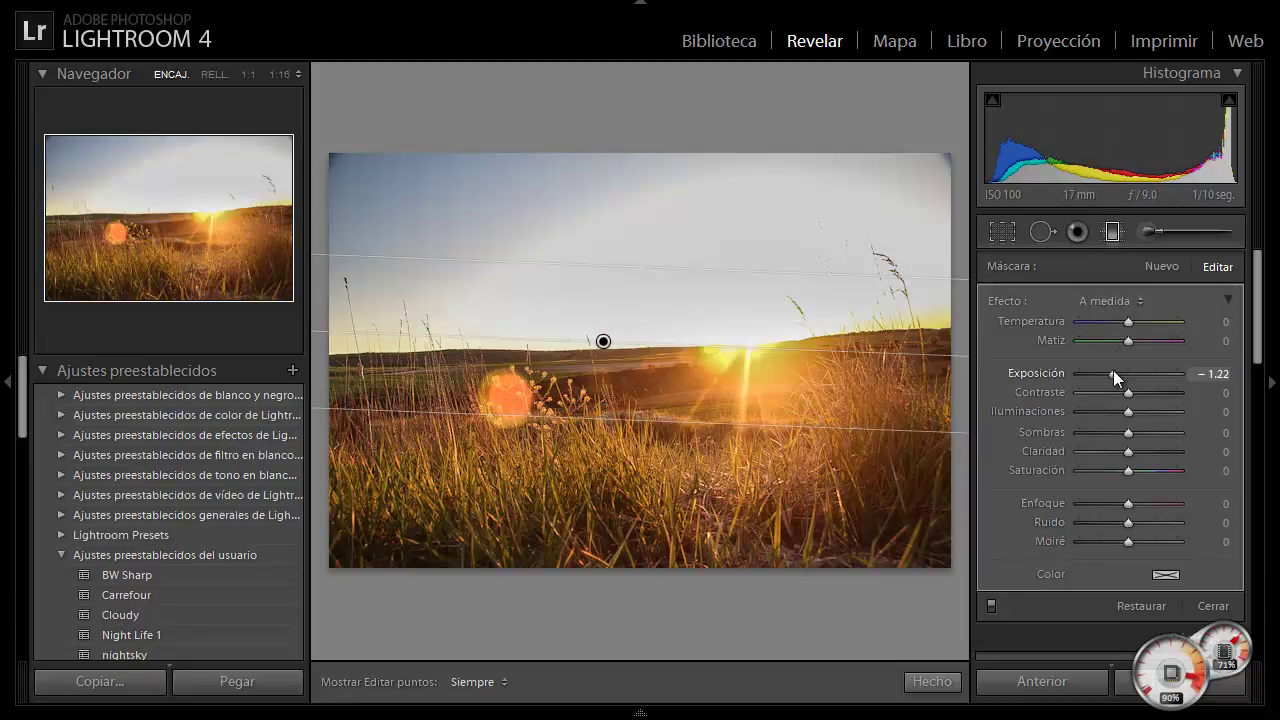
{"action": "double_click", "coordinate": [1113, 372]}
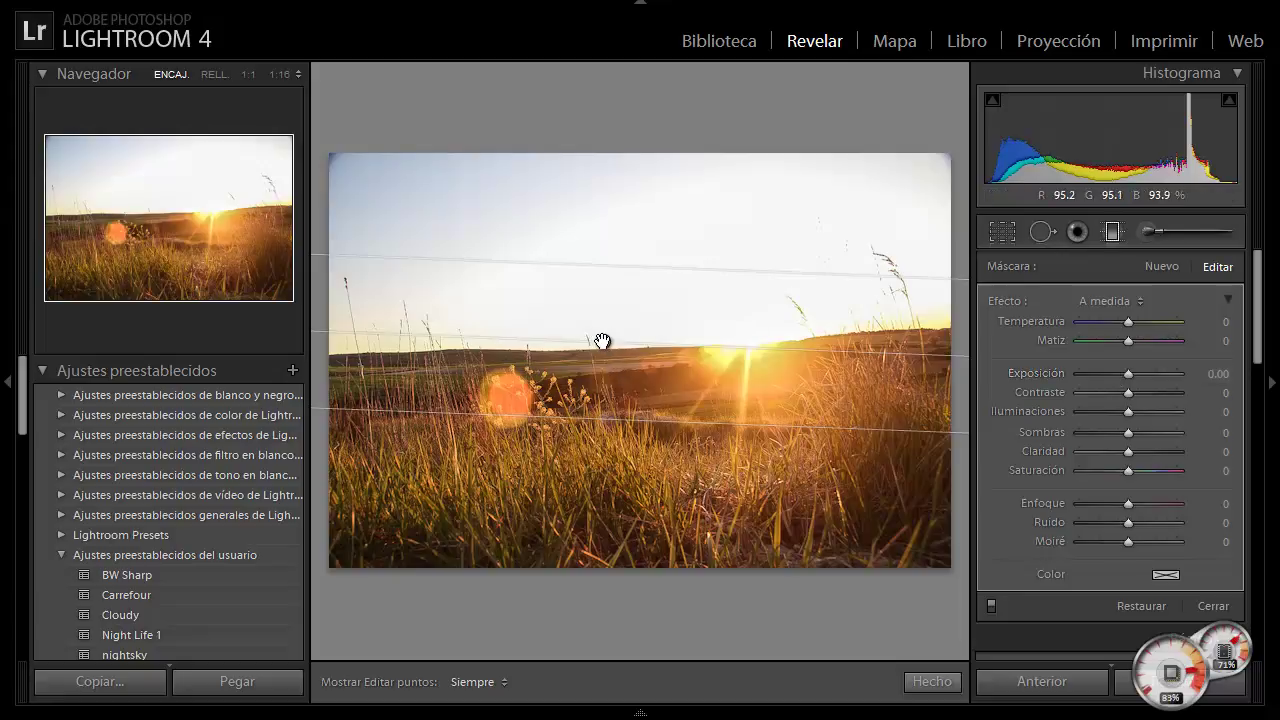
{"action": "left_click_drag", "start_coordinate": [603, 342], "coordinate": [600, 343]}
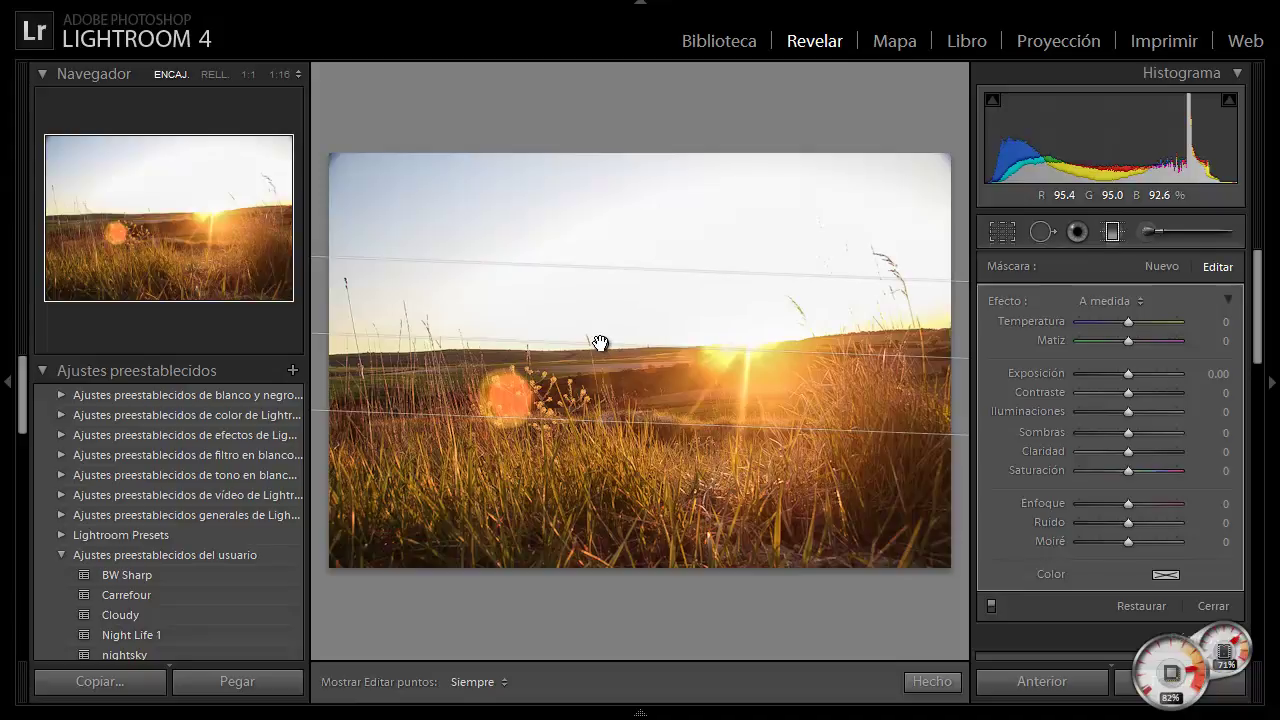
{"action": "left_click", "coordinate": [932, 682]}
- Add a post-crop vignette with amount −26, feather 100 and highlights 100
{"action": "scroll", "coordinate": [1268, 490], "scroll_direction": "down", "scroll_amount": 5}
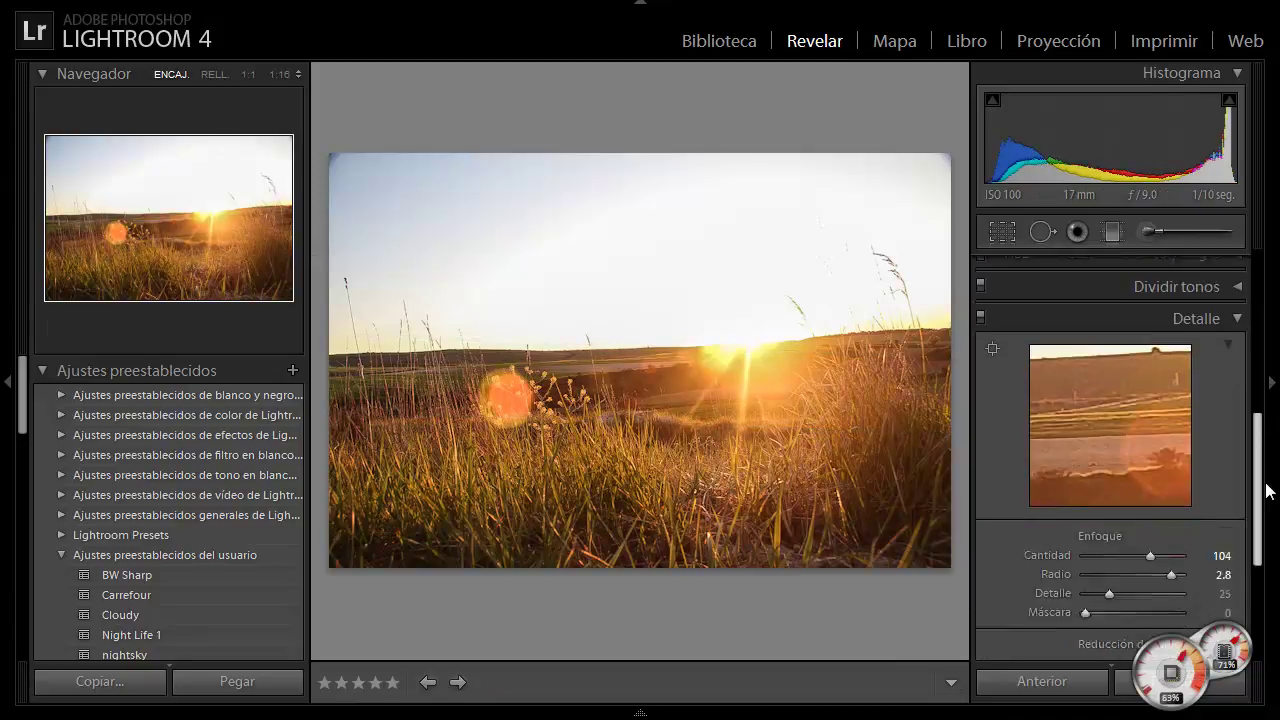
{"action": "scroll", "coordinate": [1266, 490], "scroll_direction": "down", "scroll_amount": 5}
{"action": "scroll", "coordinate": [1266, 540], "scroll_direction": "down", "scroll_amount": 3}
{"action": "left_click", "coordinate": [1266, 598]}
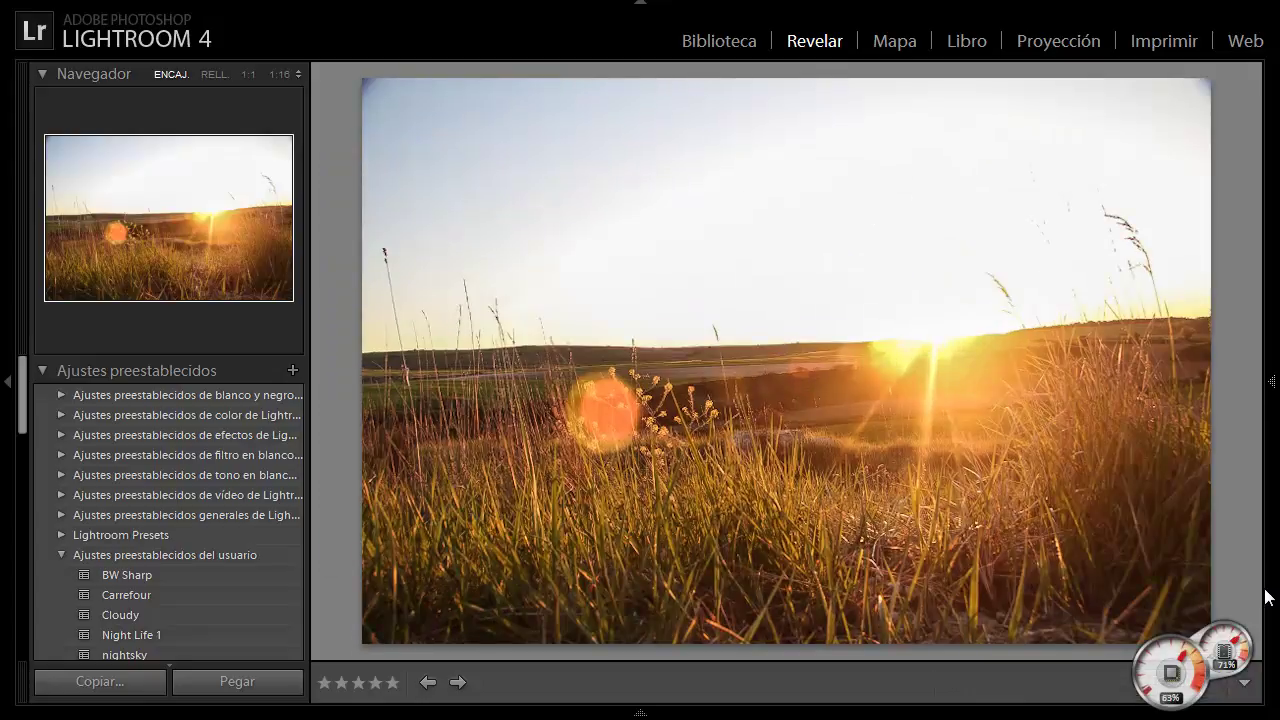
{"action": "left_click", "coordinate": [1266, 597]}
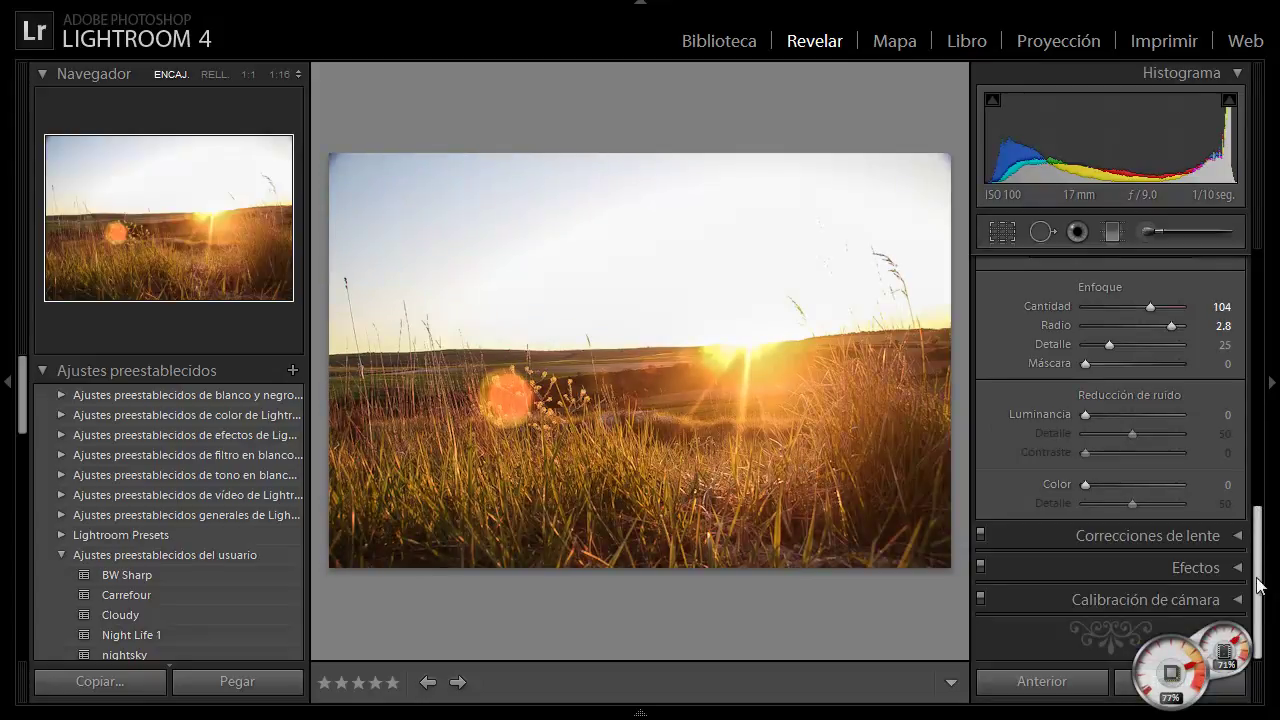
{"action": "left_click", "coordinate": [1198, 567]}
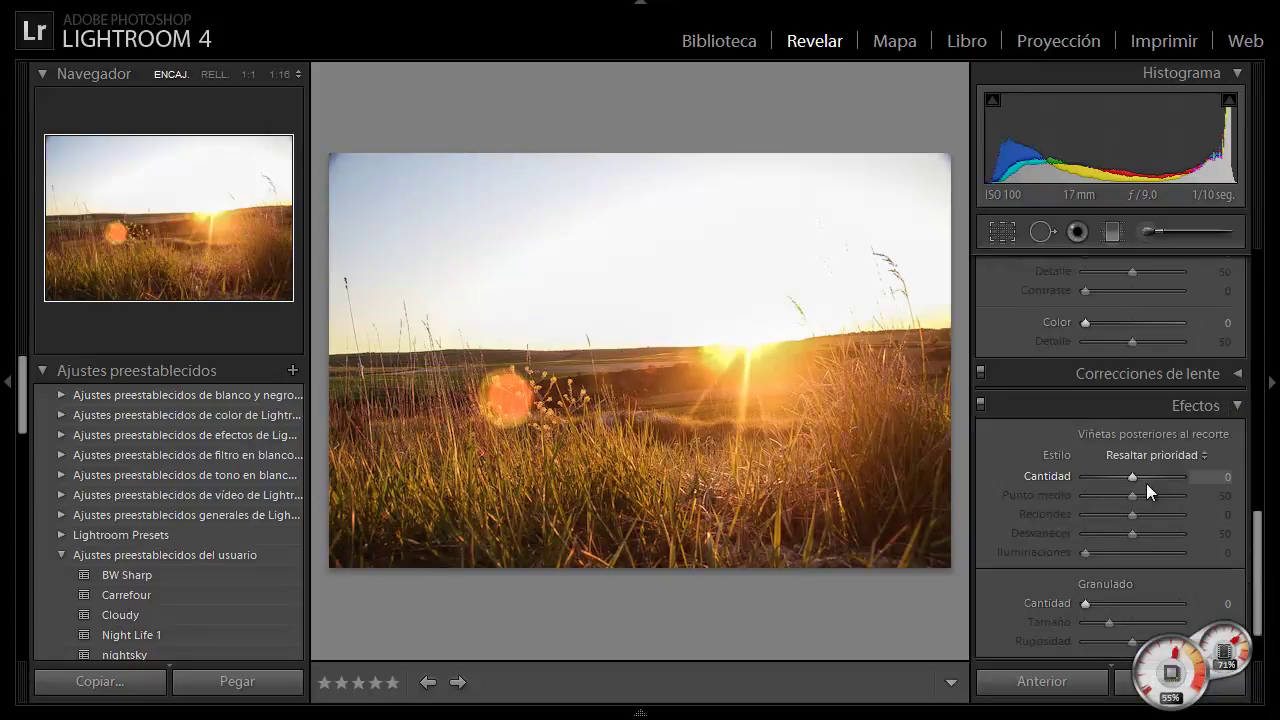
{"action": "left_click", "coordinate": [1098, 477]}
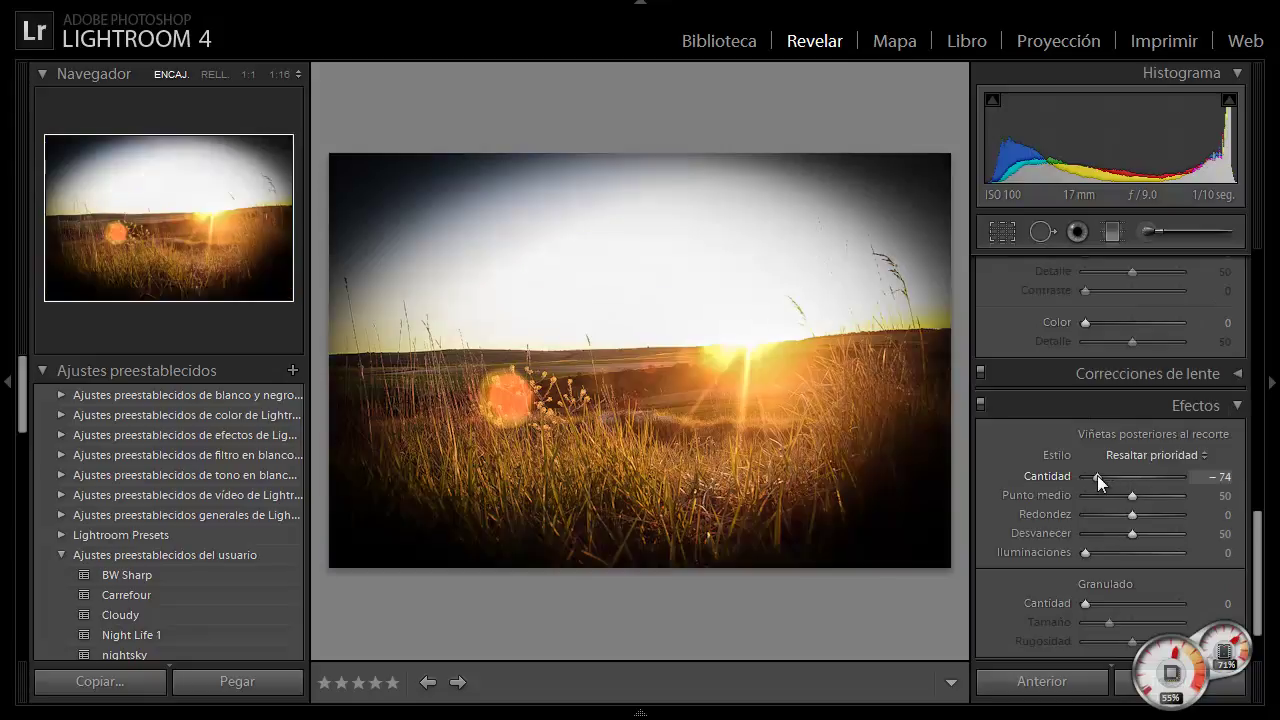
{"action": "left_click", "coordinate": [1183, 533]}
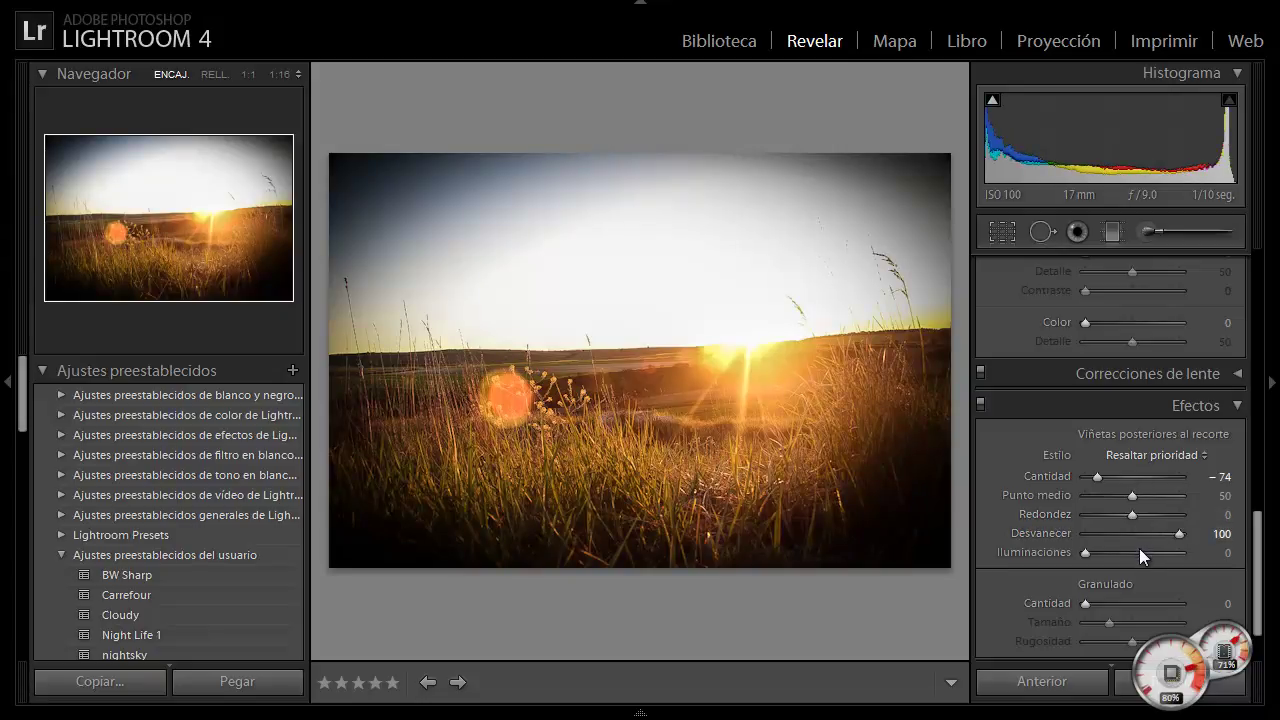
{"action": "left_click", "coordinate": [1181, 552]}
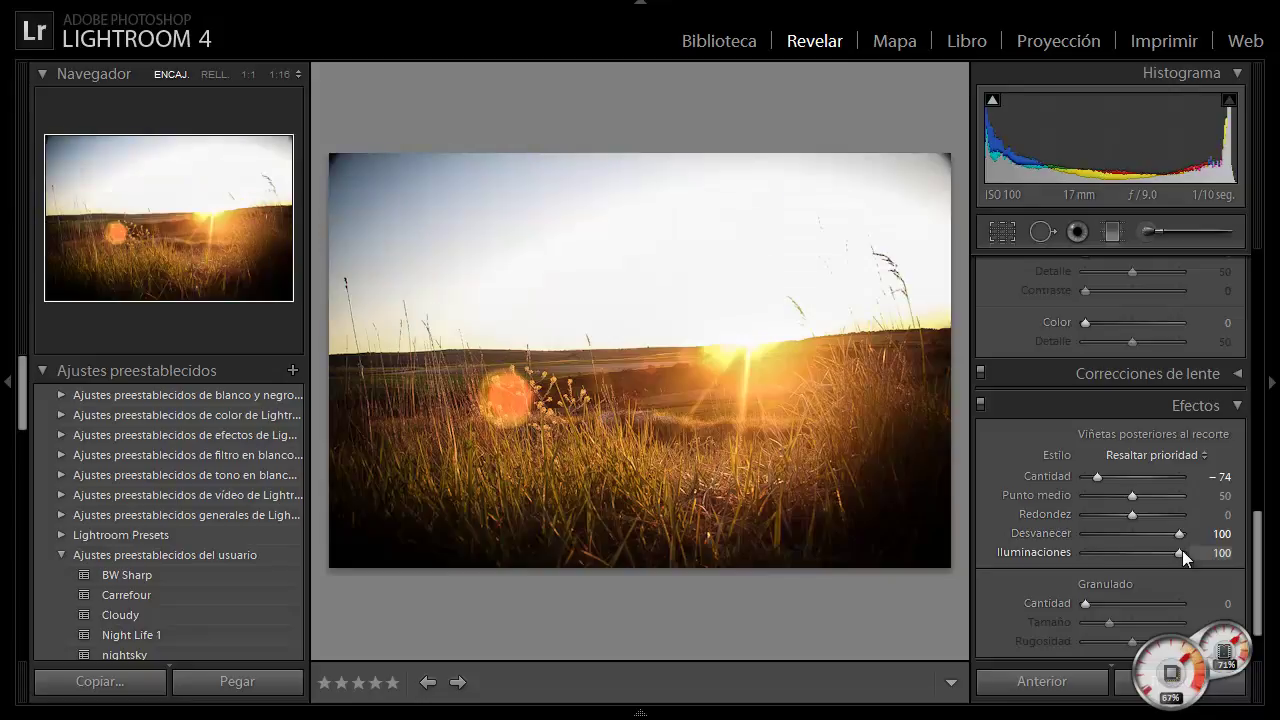
{"action": "left_click", "coordinate": [1120, 476]}
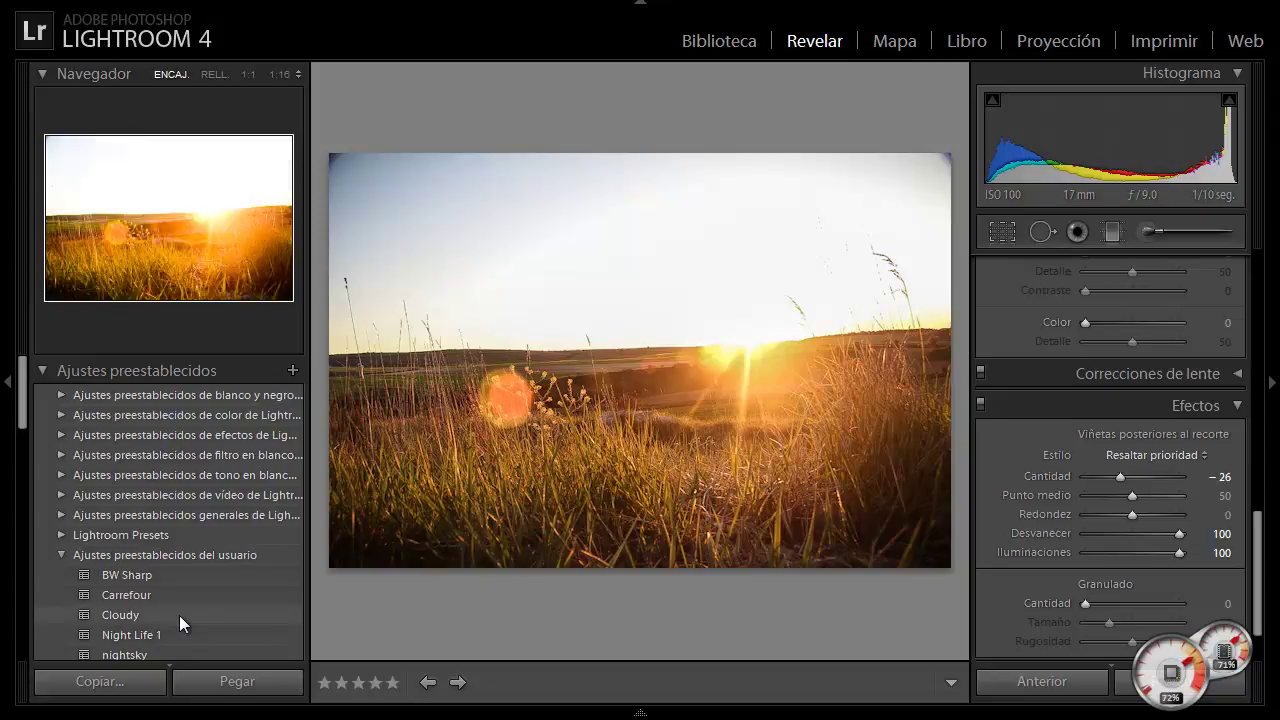
- Save the current develop settings as a new user preset named 'Timelapse Puesta de sol campo'
{"action": "left_click", "coordinate": [292, 371]}
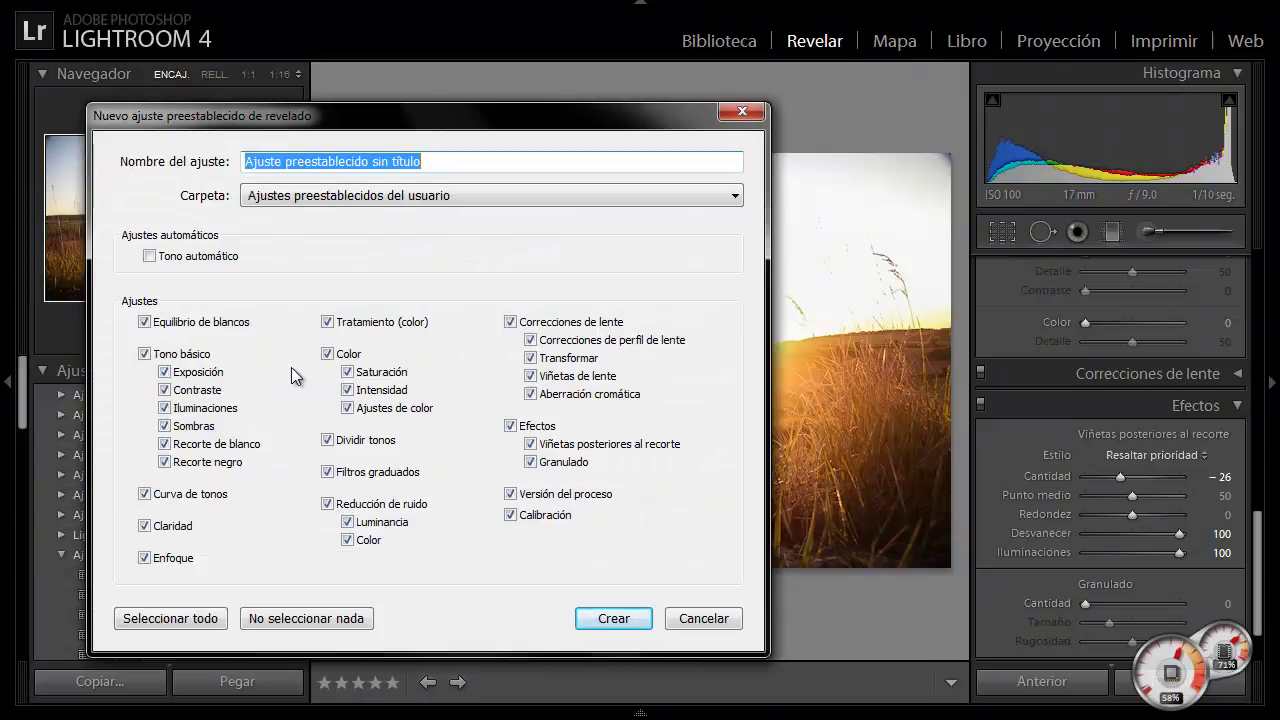
{"action": "left_click_drag", "start_coordinate": [478, 157], "coordinate": [47, 160]}
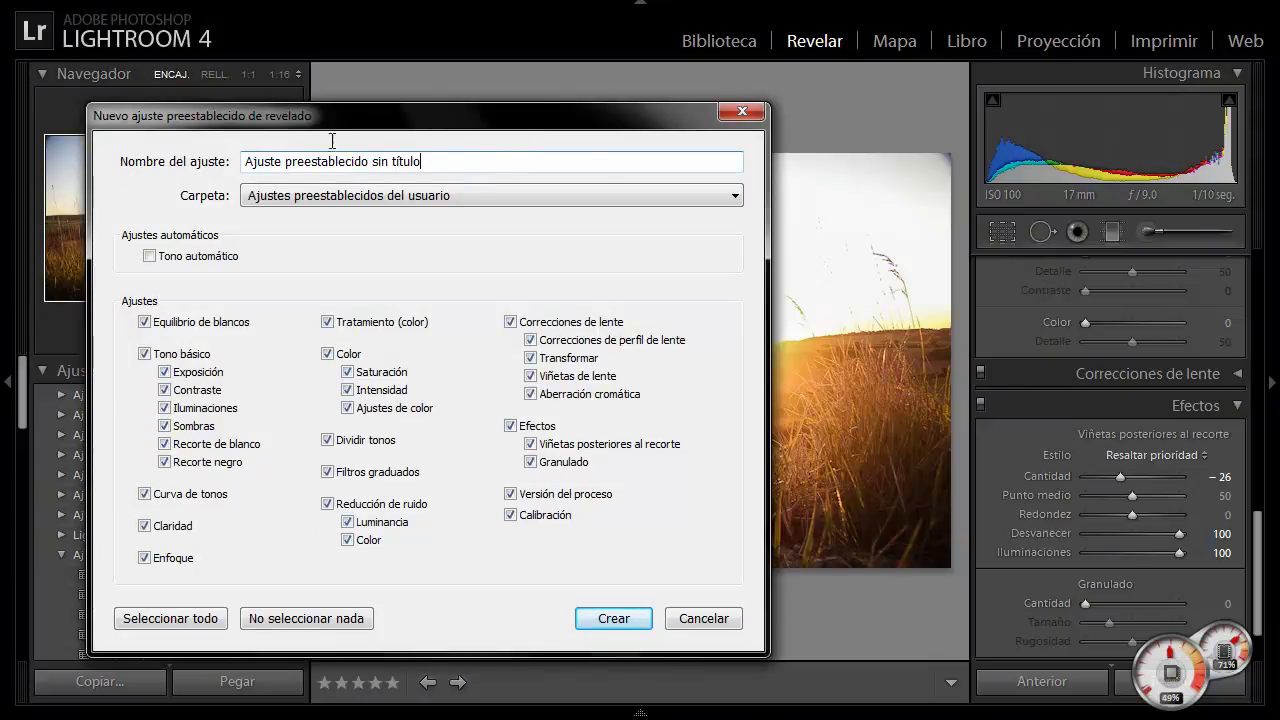
{"action": "type", "text": "Timelapse"}
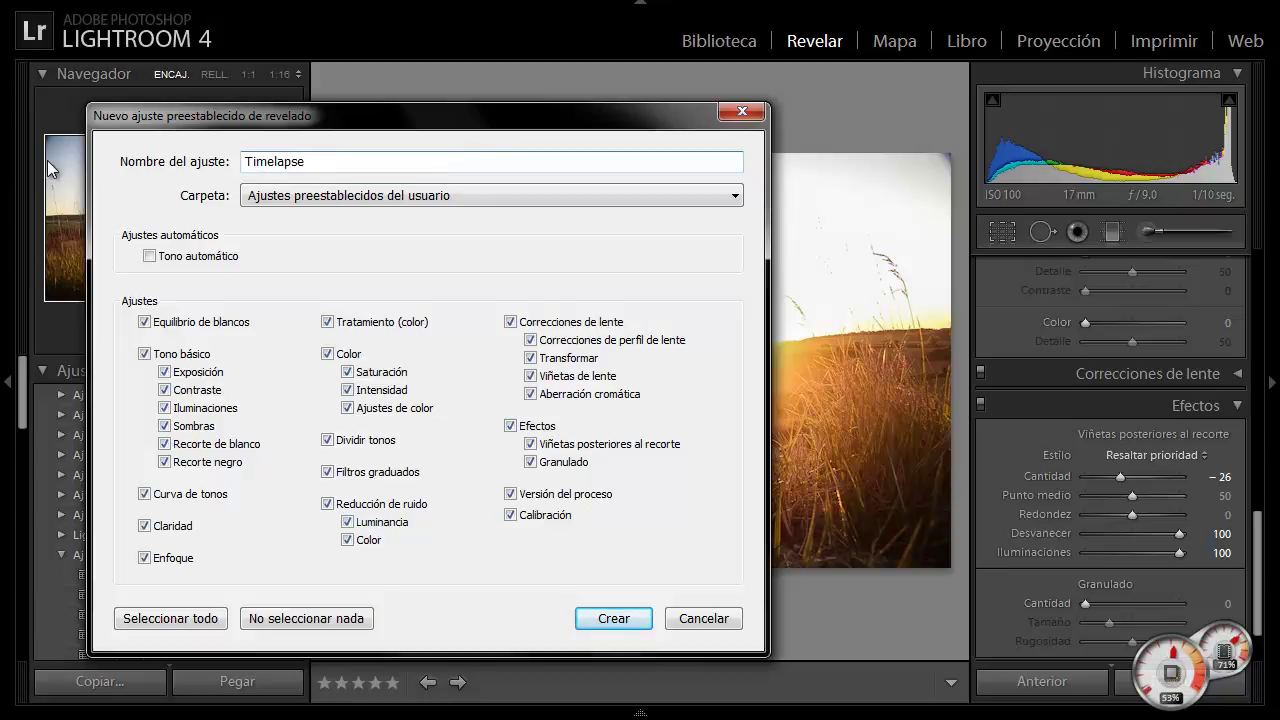
{"action": "type", "text": " Puesta de sol campo"}
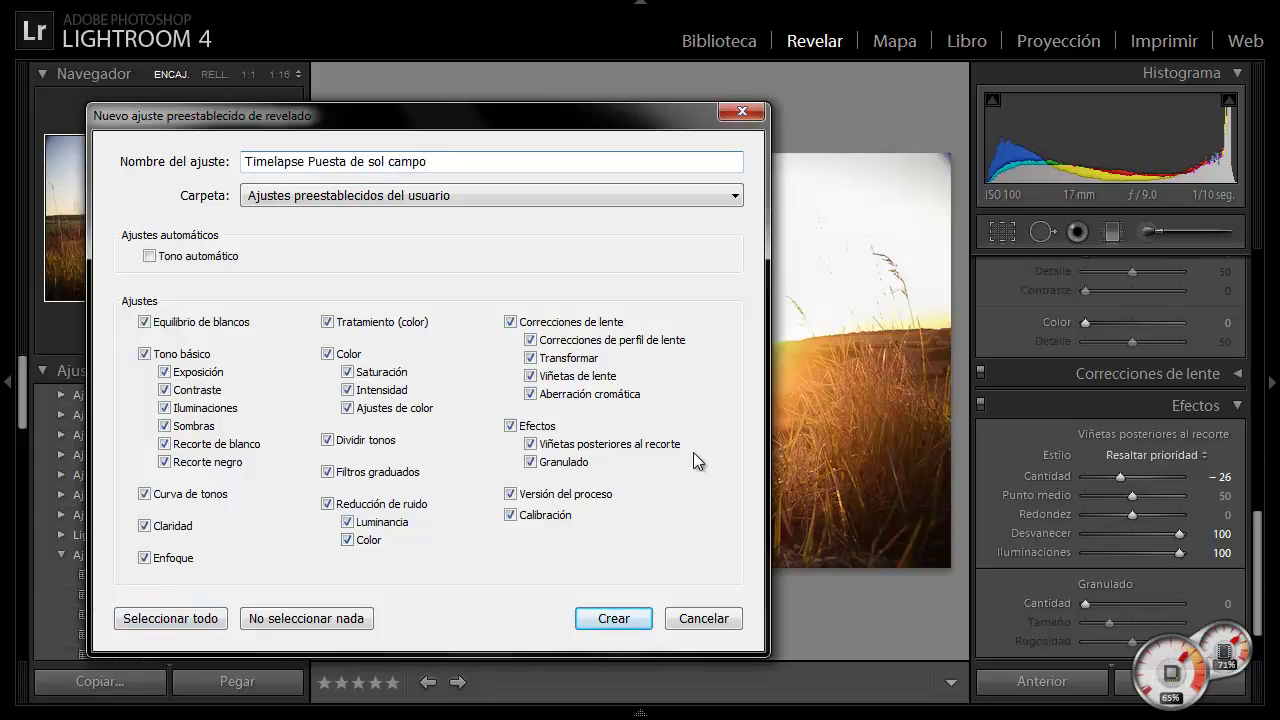
{"action": "left_click", "coordinate": [614, 618]}
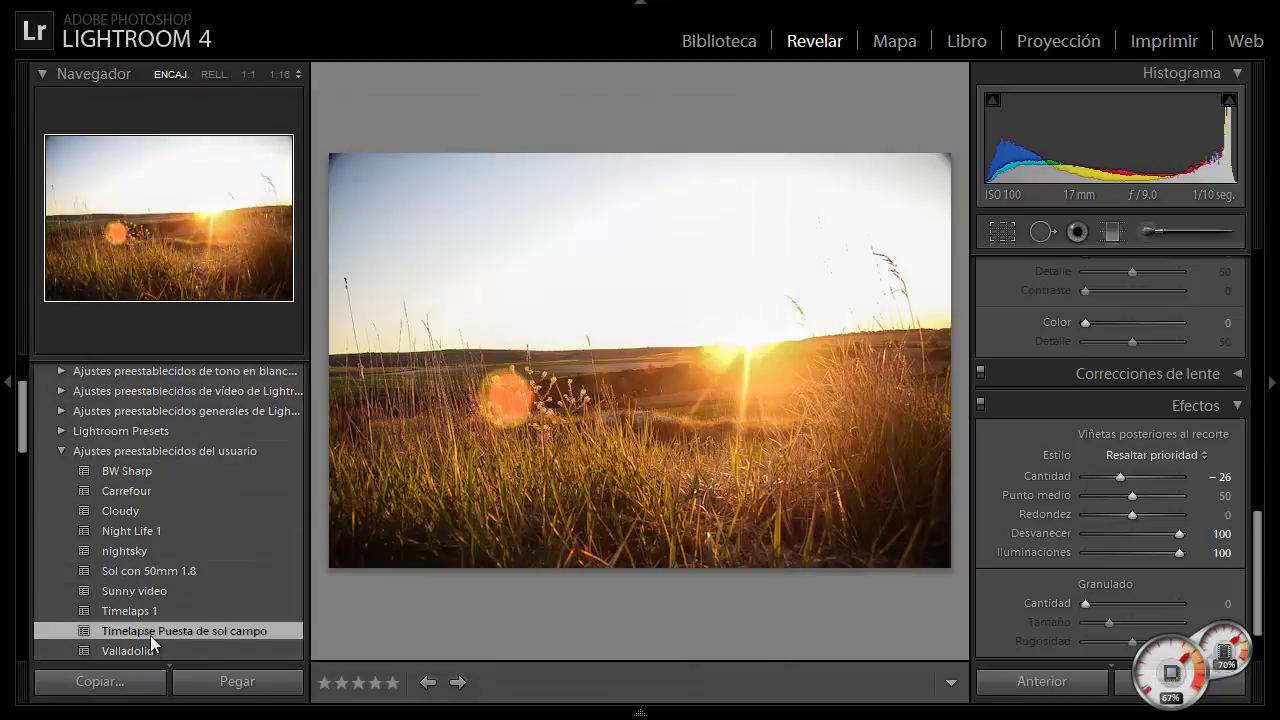
- On frame IMG_6872, undo the accidental Valladolid preset and apply 'Timelapse Puesta de sol campo'
{"action": "left_click", "coordinate": [632, 713]}
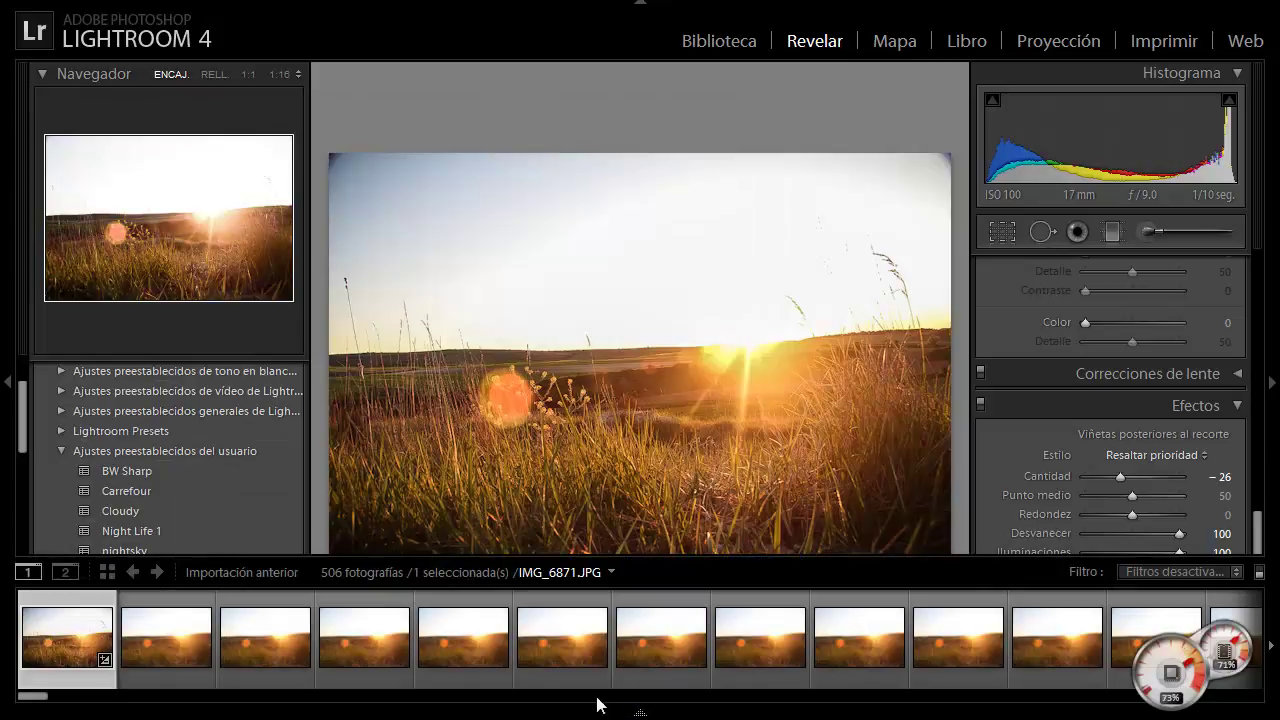
{"action": "left_click", "coordinate": [172, 644]}
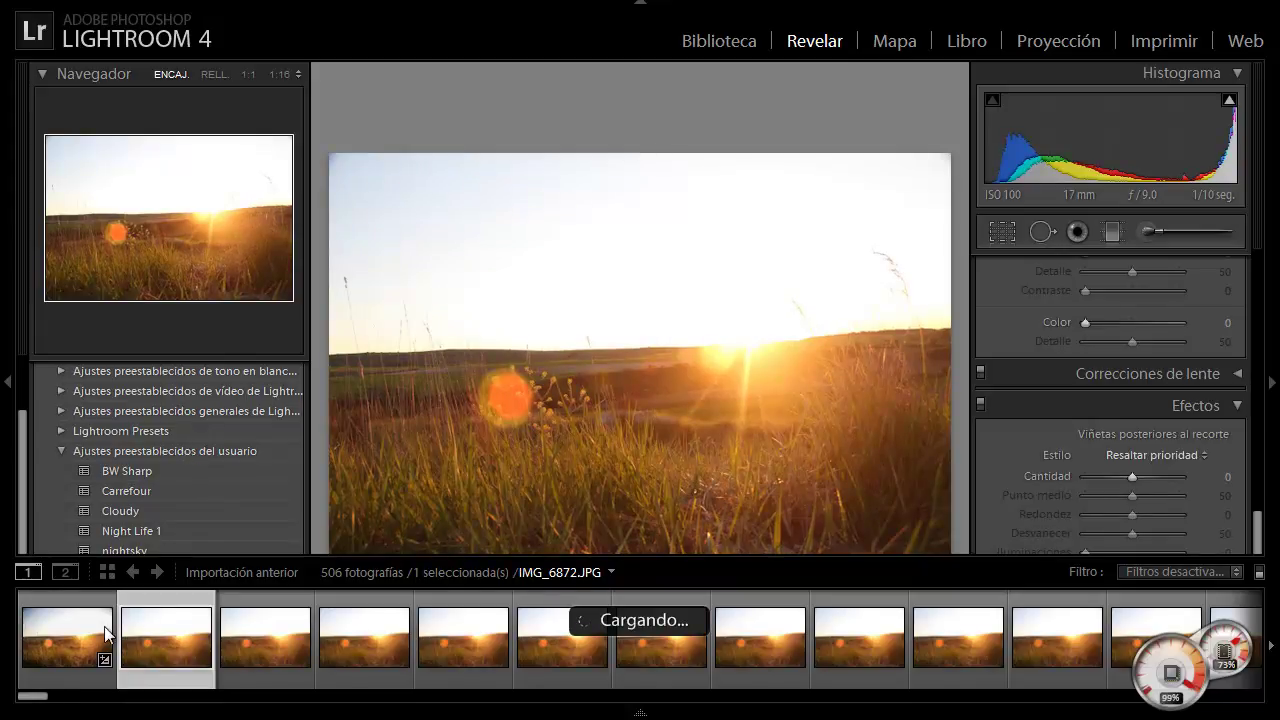
{"action": "key", "text": "F6"}
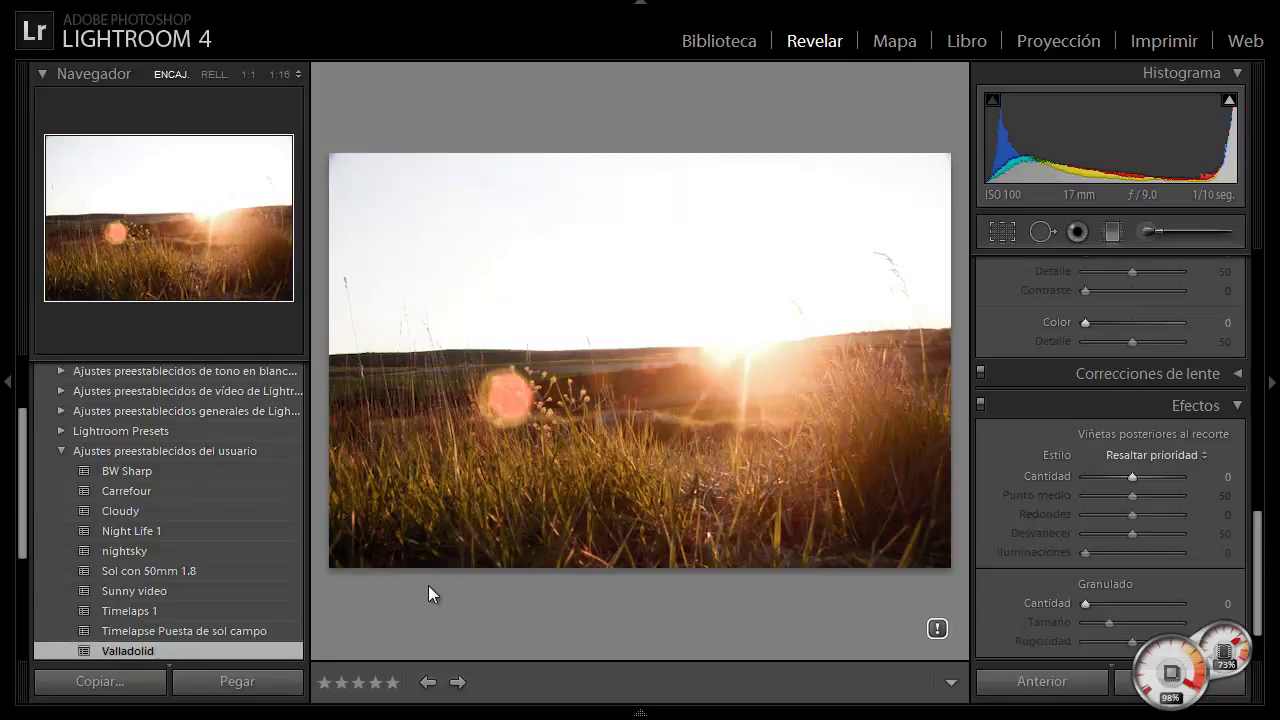
{"action": "key", "text": "ctrl+z"}
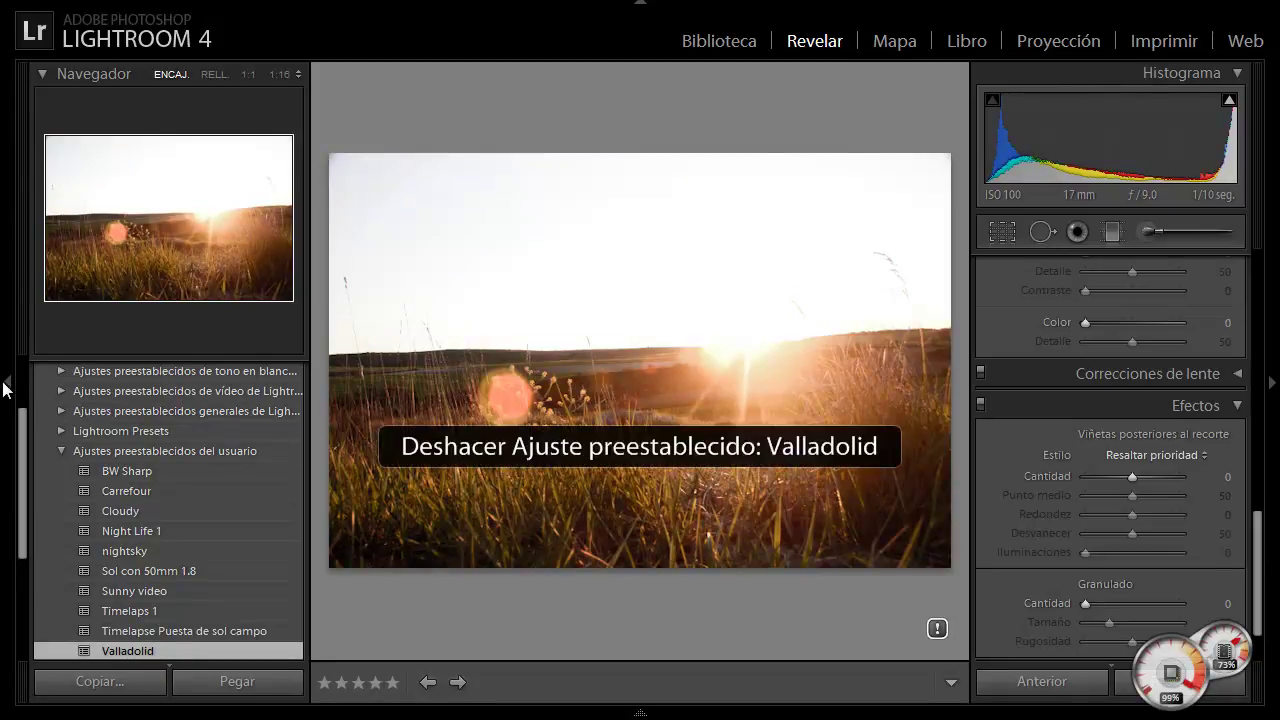
{"action": "left_click", "coordinate": [6, 390]}
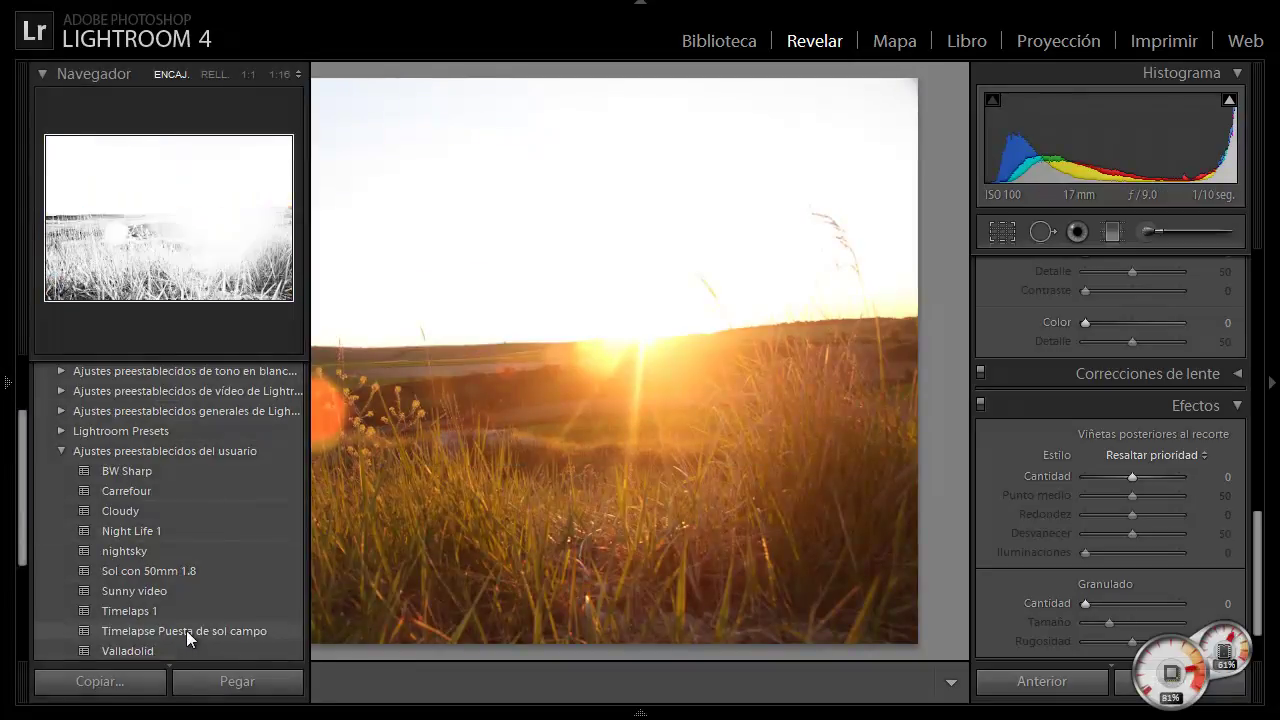
{"action": "left_click", "coordinate": [186, 630]}
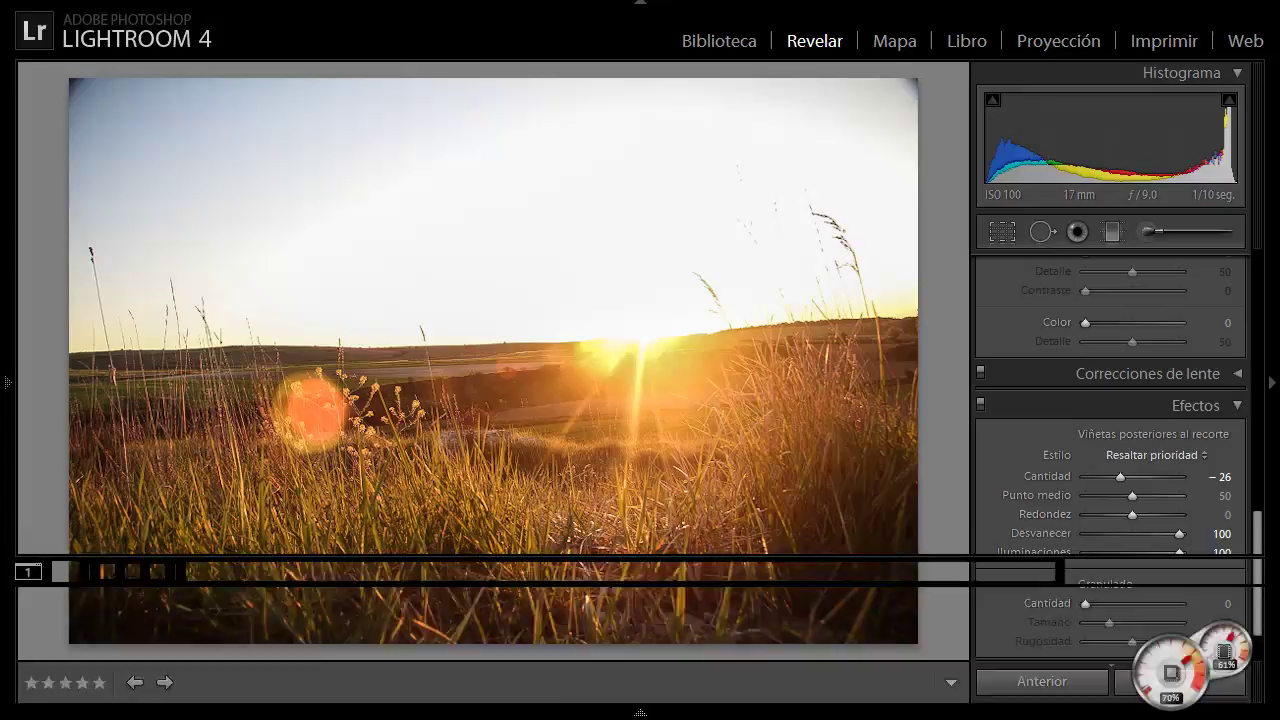
- Select all 506 time-lapse frames with IMG_6871 as the active frame
{"action": "left_click", "coordinate": [47, 641]}
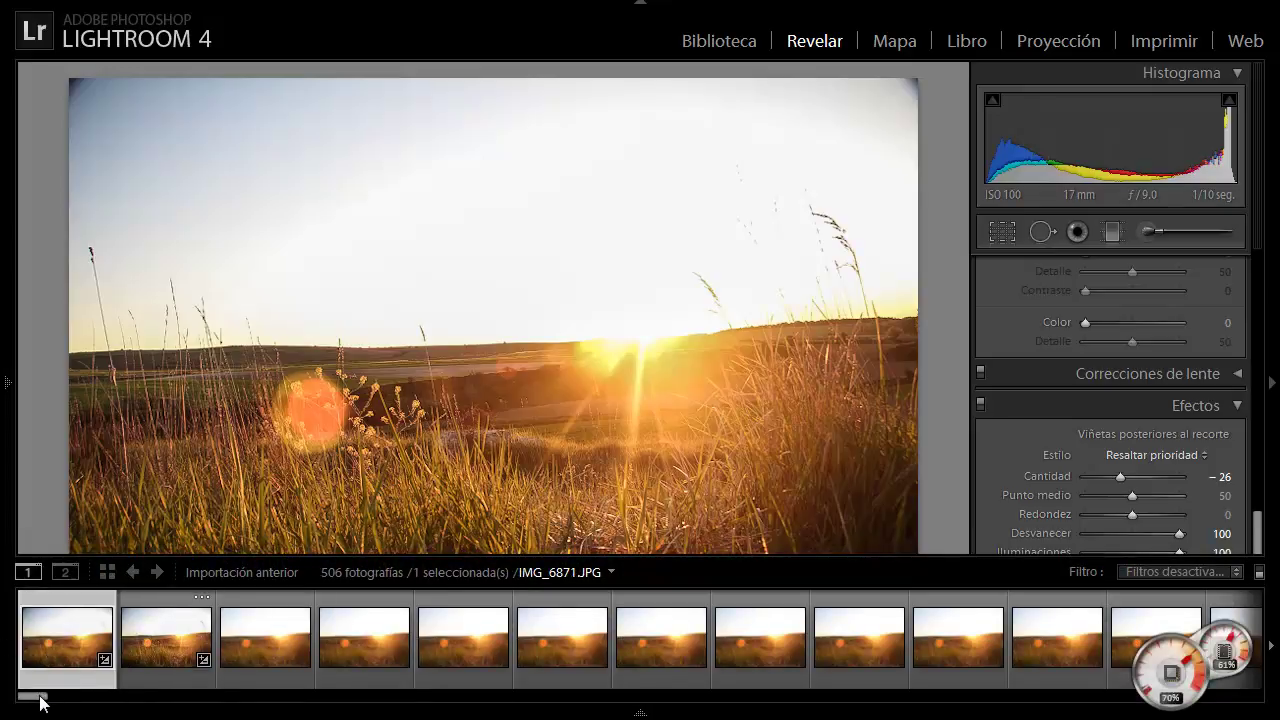
{"action": "left_click_drag", "start_coordinate": [785, 697], "coordinate": [990, 700]}
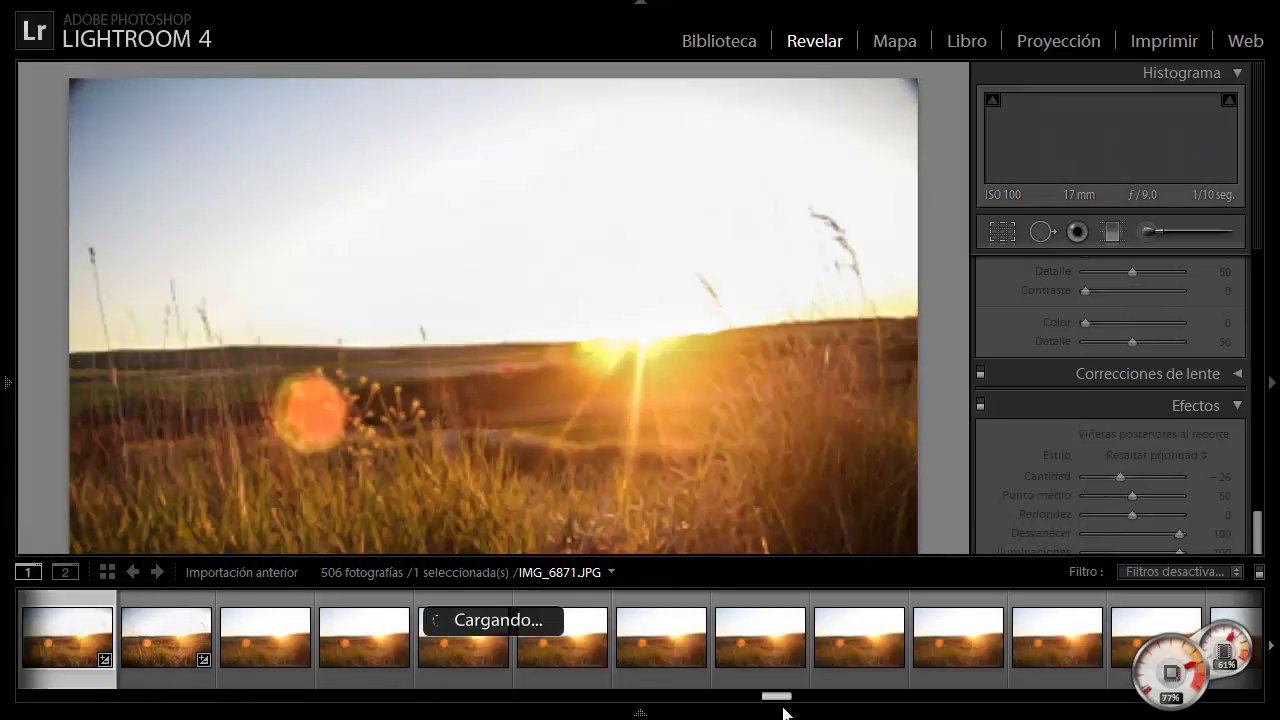
{"action": "left_click", "coordinate": [1112, 697]}
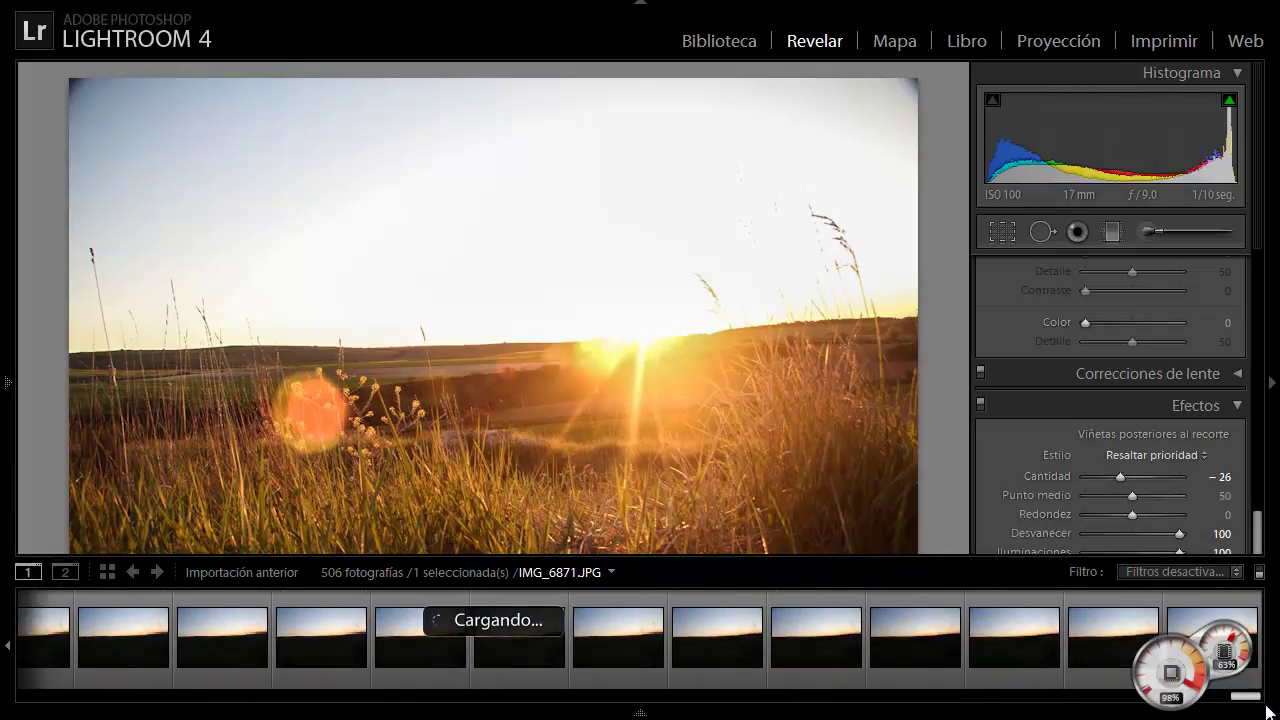
{"action": "left_click", "coordinate": [1187, 624]}
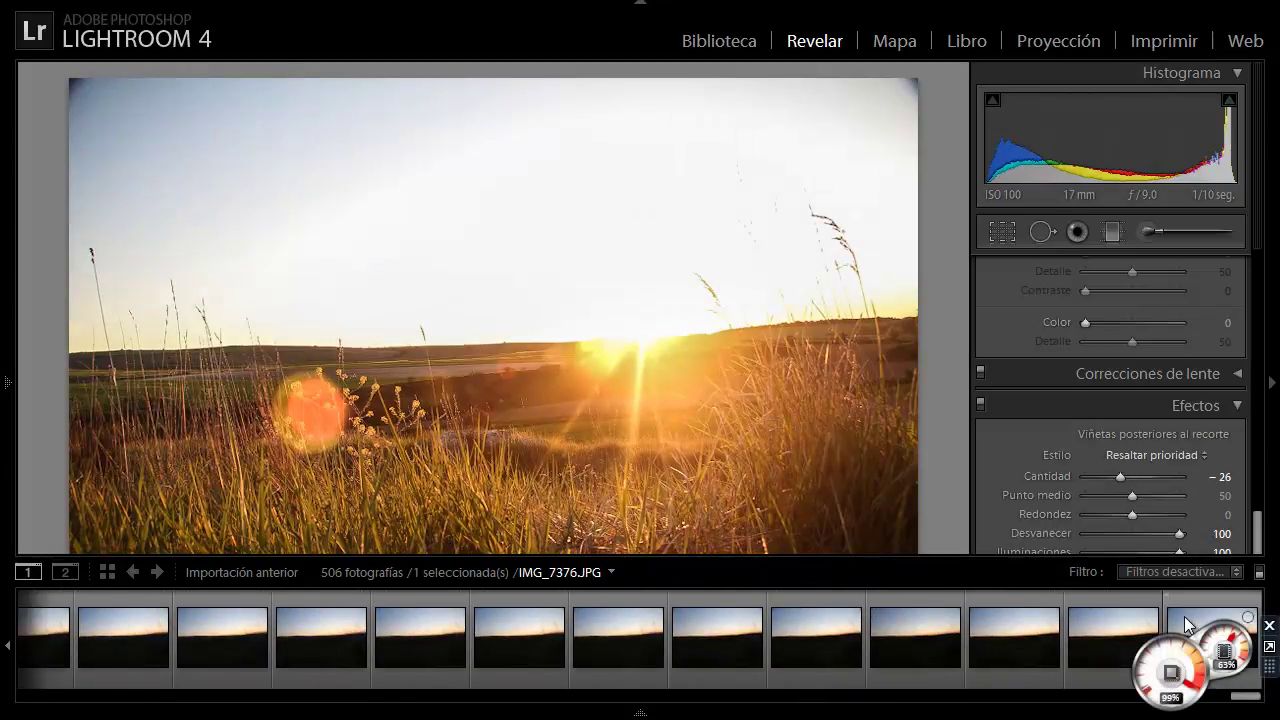
{"action": "key", "text": "ctrl+a"}
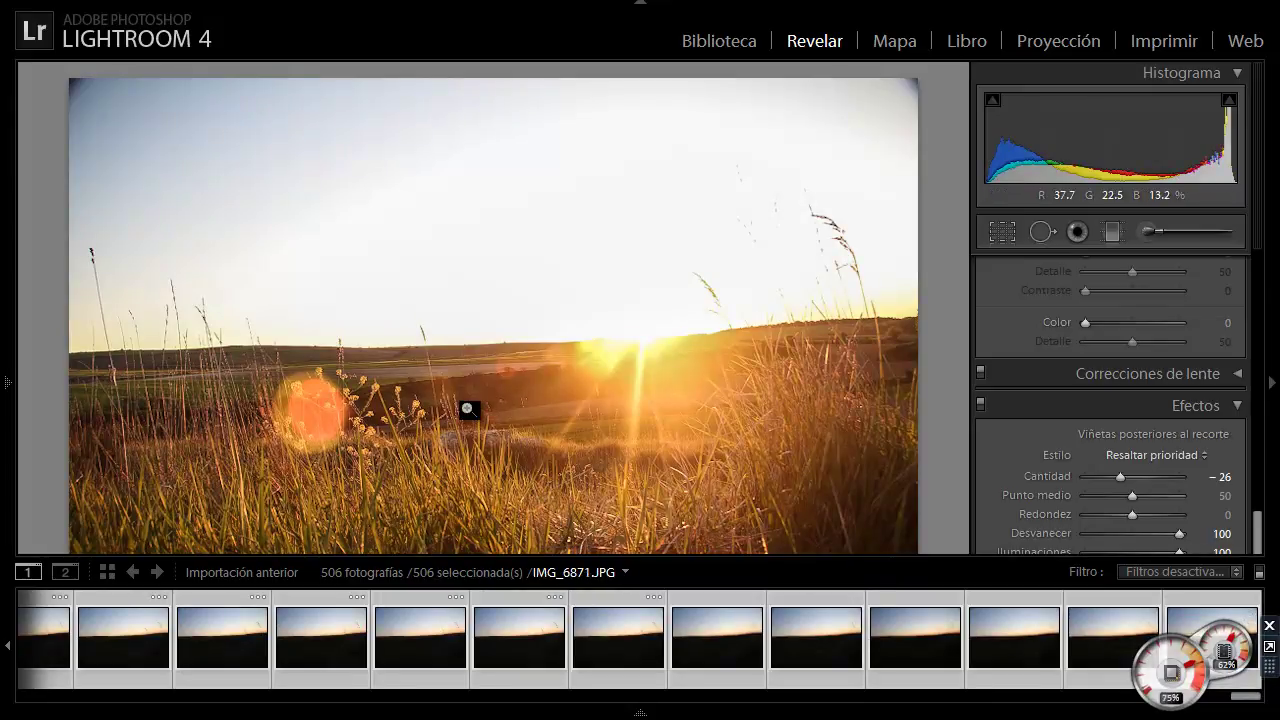
{"action": "key", "text": "F6"}
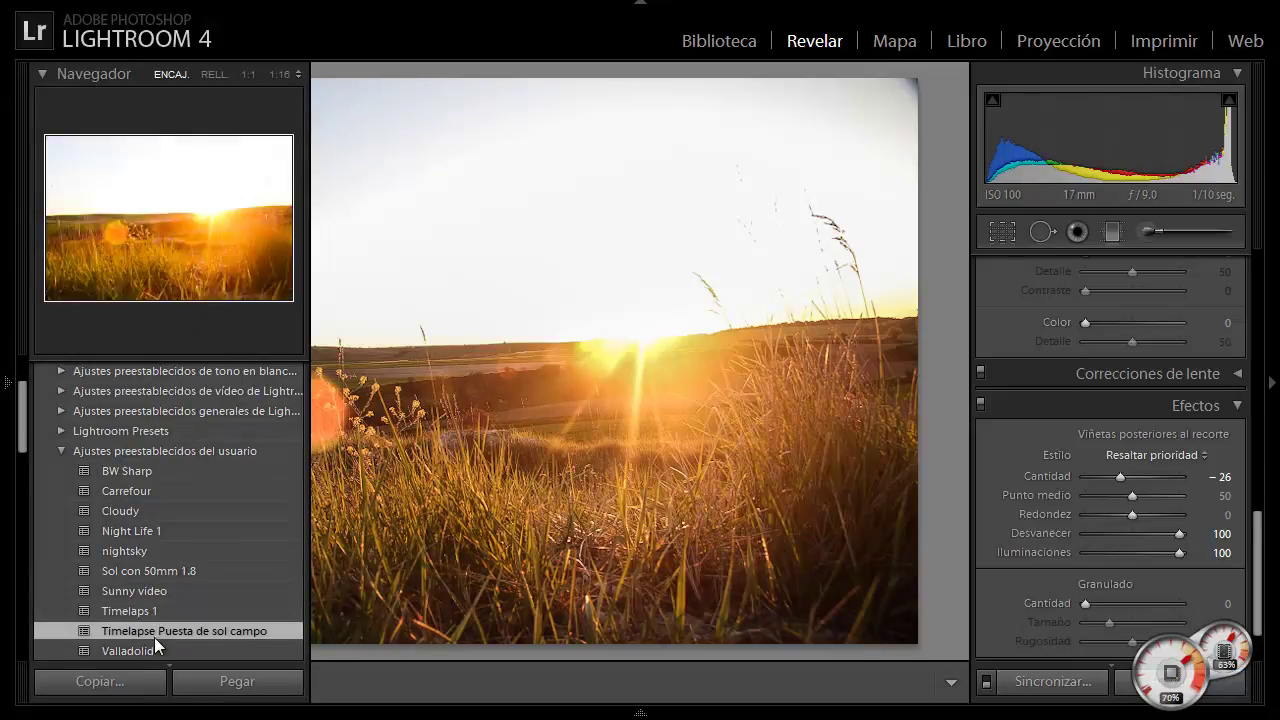
- Sync IMG_6871's develop settings to all selected frames and bring the filmstrip back
{"action": "left_click", "coordinate": [1021, 678]}
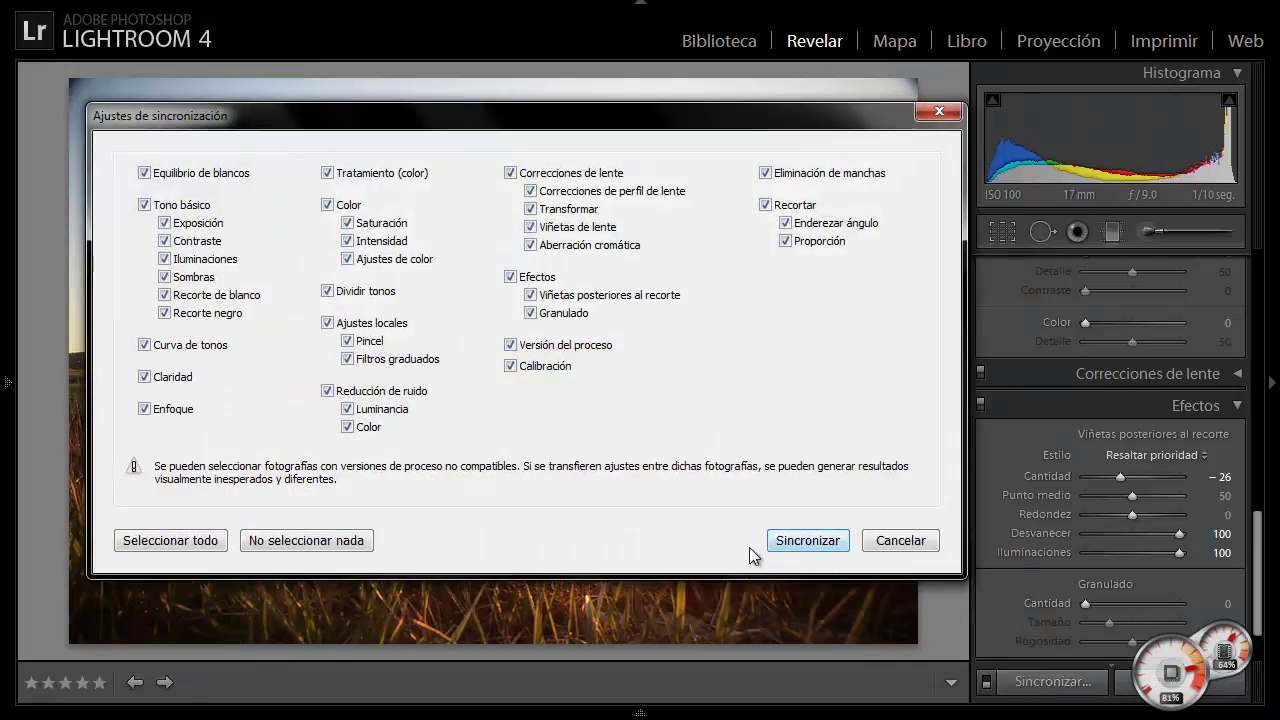
{"action": "left_click", "coordinate": [787, 541]}
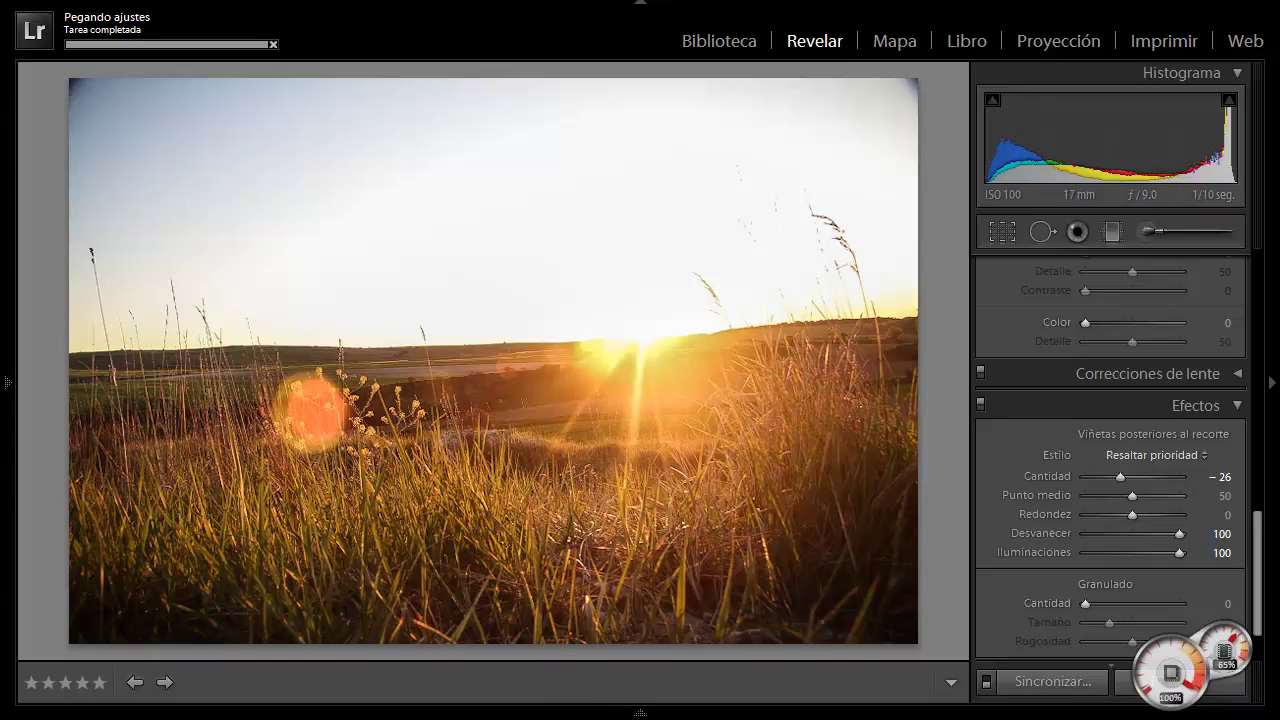
{"action": "left_click", "coordinate": [641, 716]}
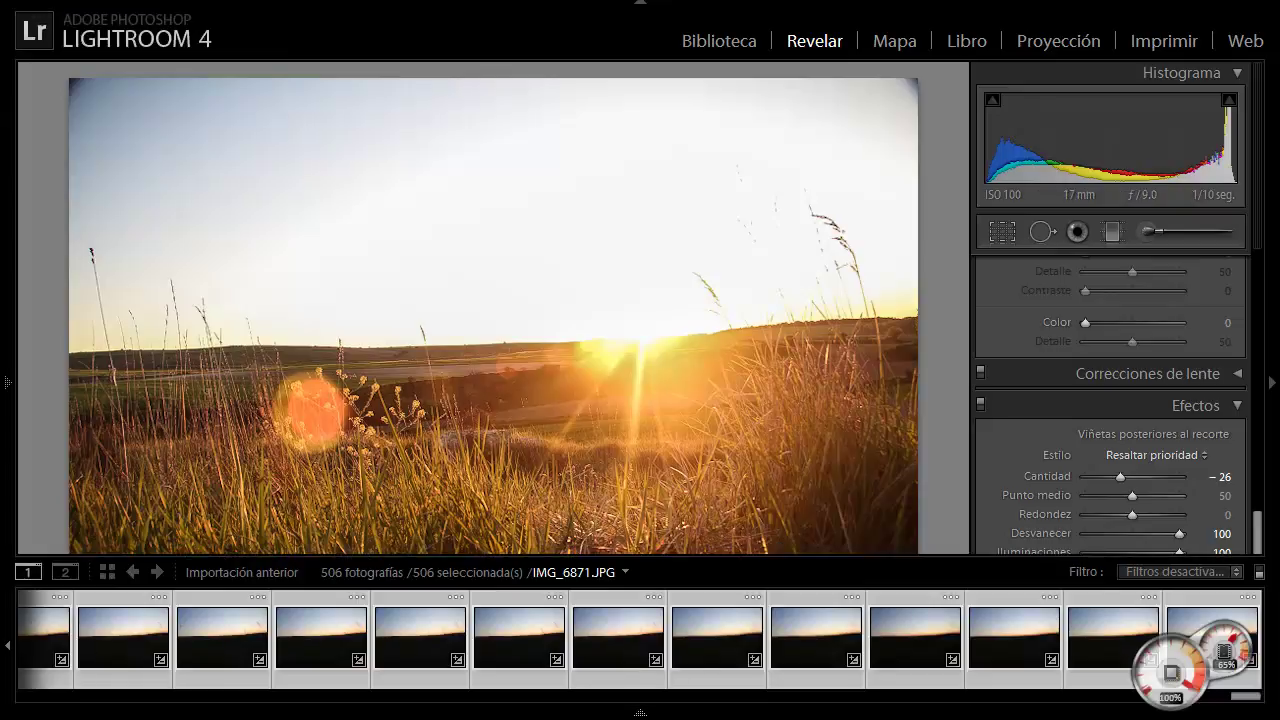
- Open the last frame IMG_7376 and reset its Sombras (Shadows) slider to 0
{"action": "left_click", "coordinate": [1188, 622]}
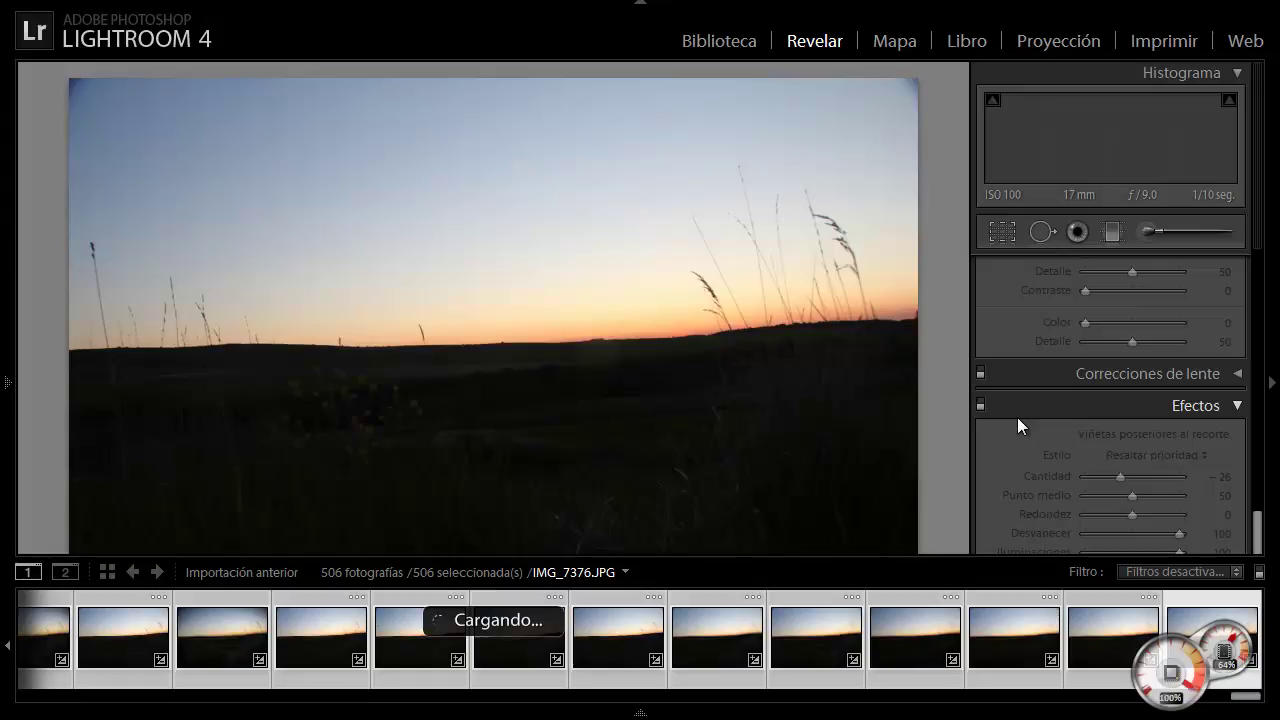
{"action": "key", "text": "F6"}
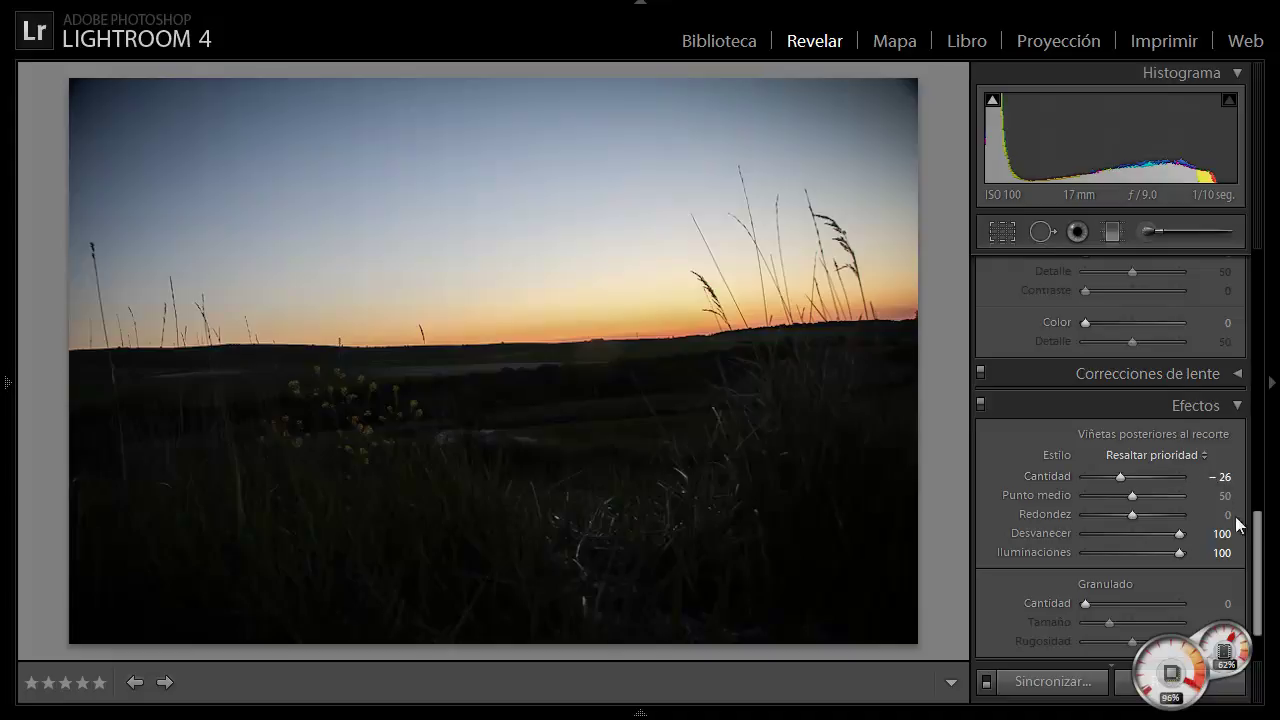
{"action": "left_click_drag", "start_coordinate": [1257, 554], "coordinate": [1262, 312]}
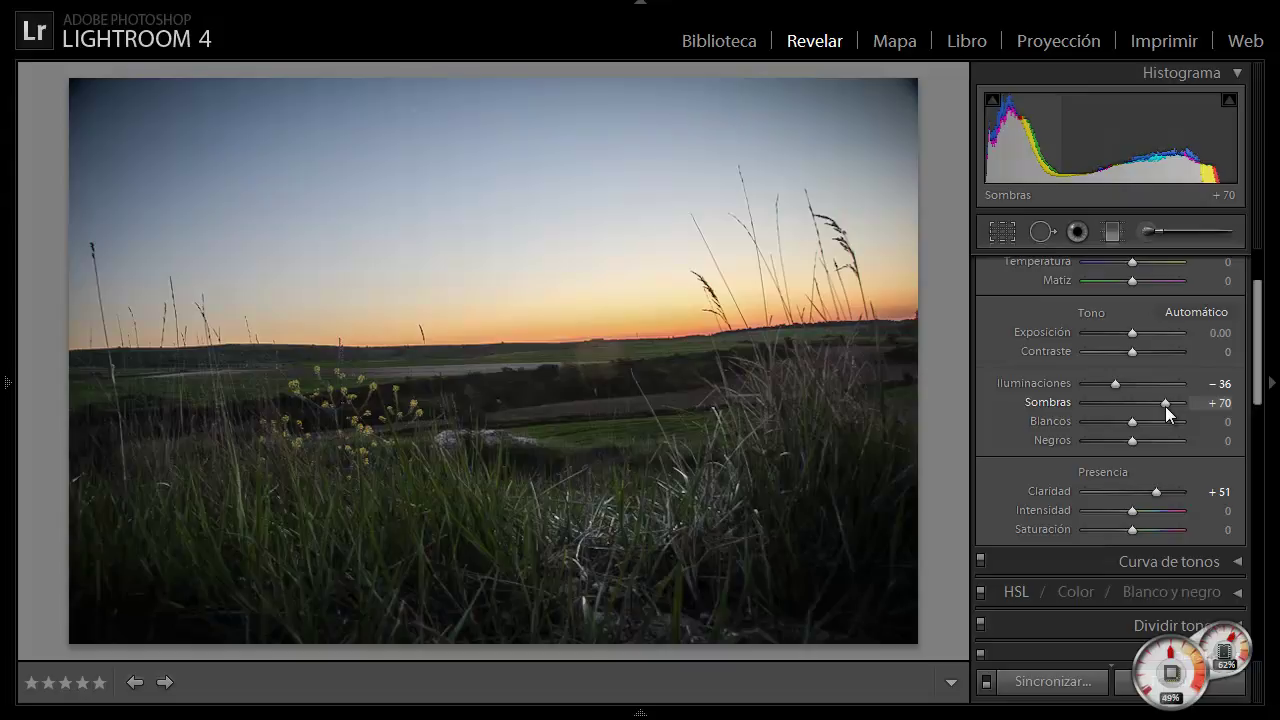
{"action": "double_click", "coordinate": [1165, 402]}
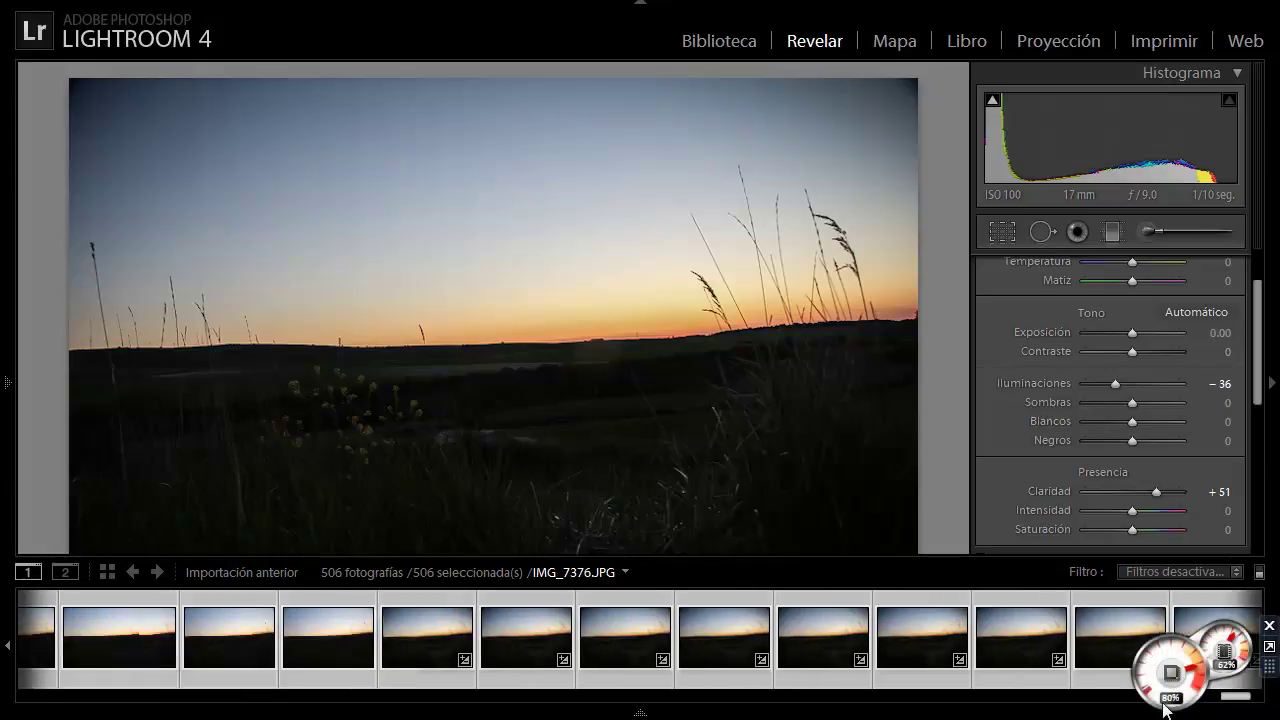
- Open the first frame IMG_6871 and raise its Shadows to +38
{"action": "left_click_drag", "start_coordinate": [1235, 696], "coordinate": [322, 697]}
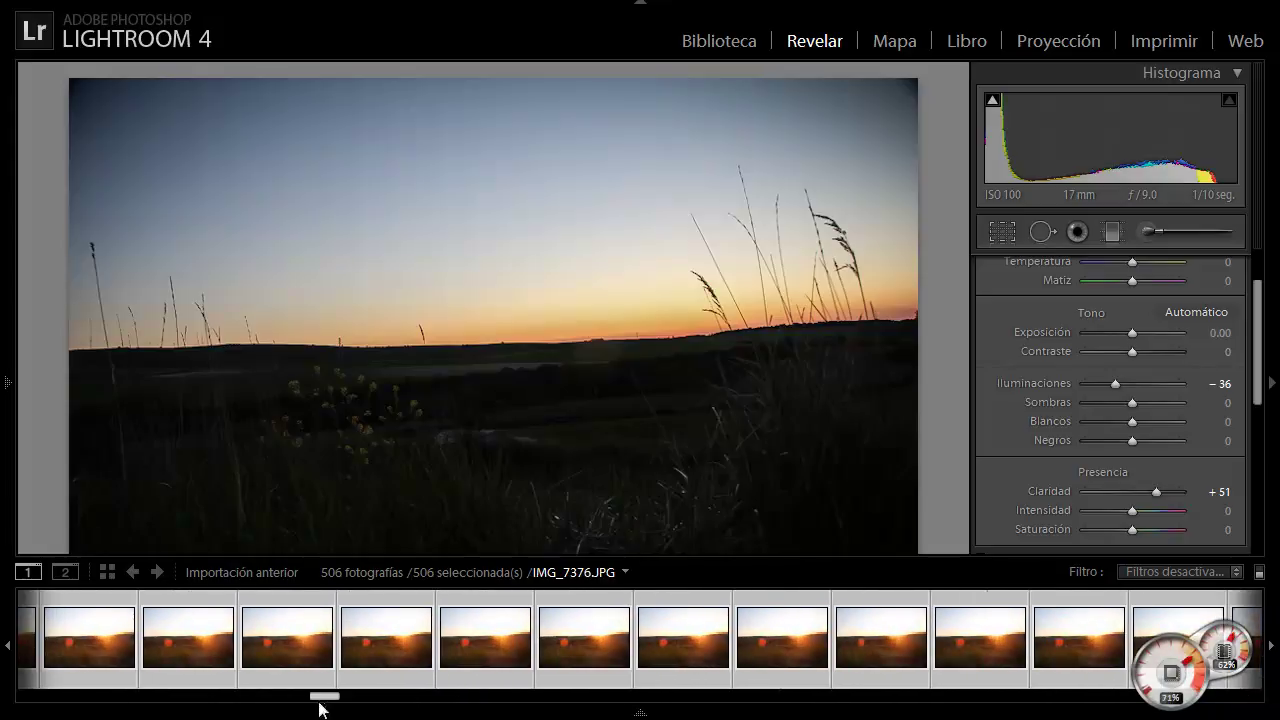
{"action": "left_click_drag", "start_coordinate": [320, 704], "coordinate": [2, 706]}
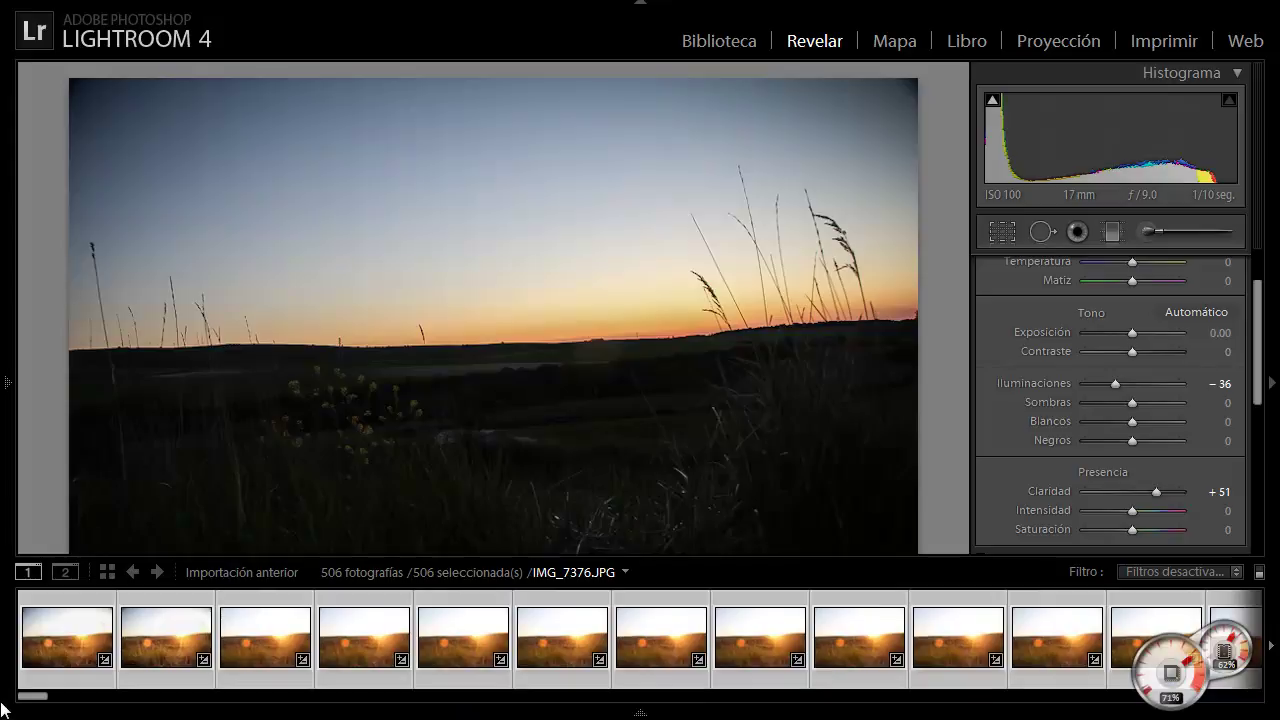
{"action": "left_click", "coordinate": [49, 662]}
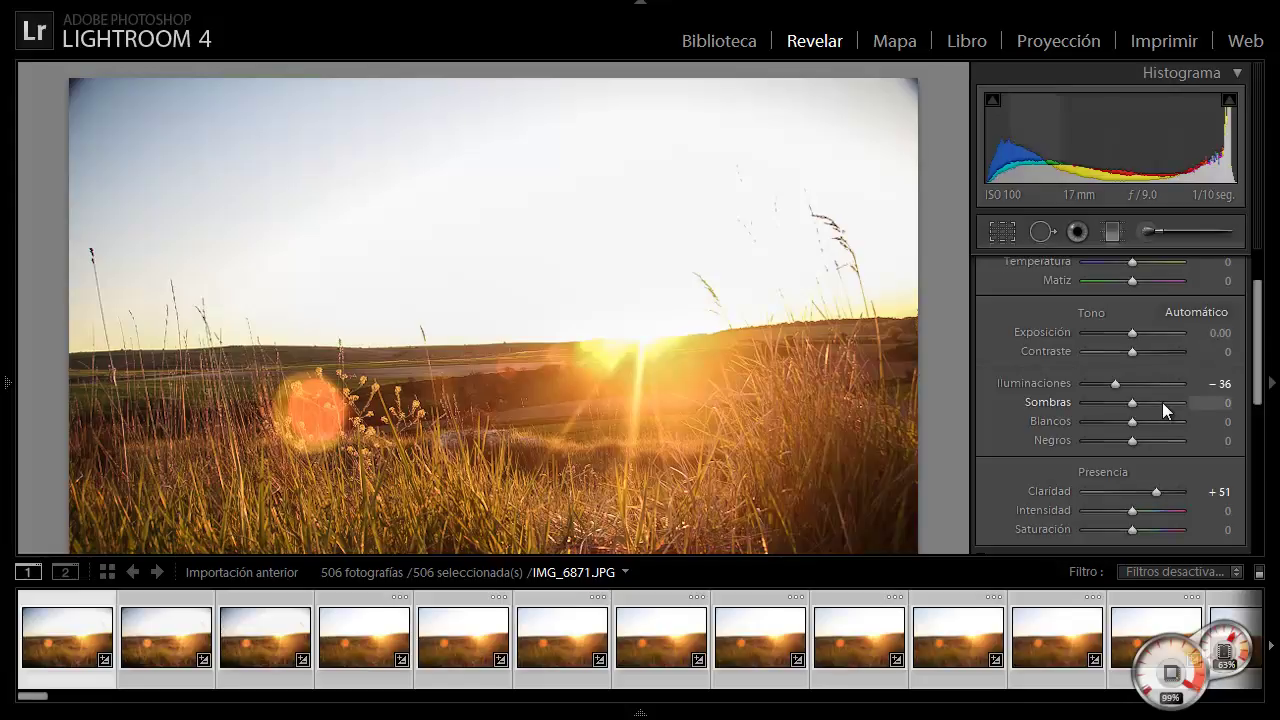
{"action": "key", "text": "F6"}
{"action": "left_click", "coordinate": [1162, 402]}
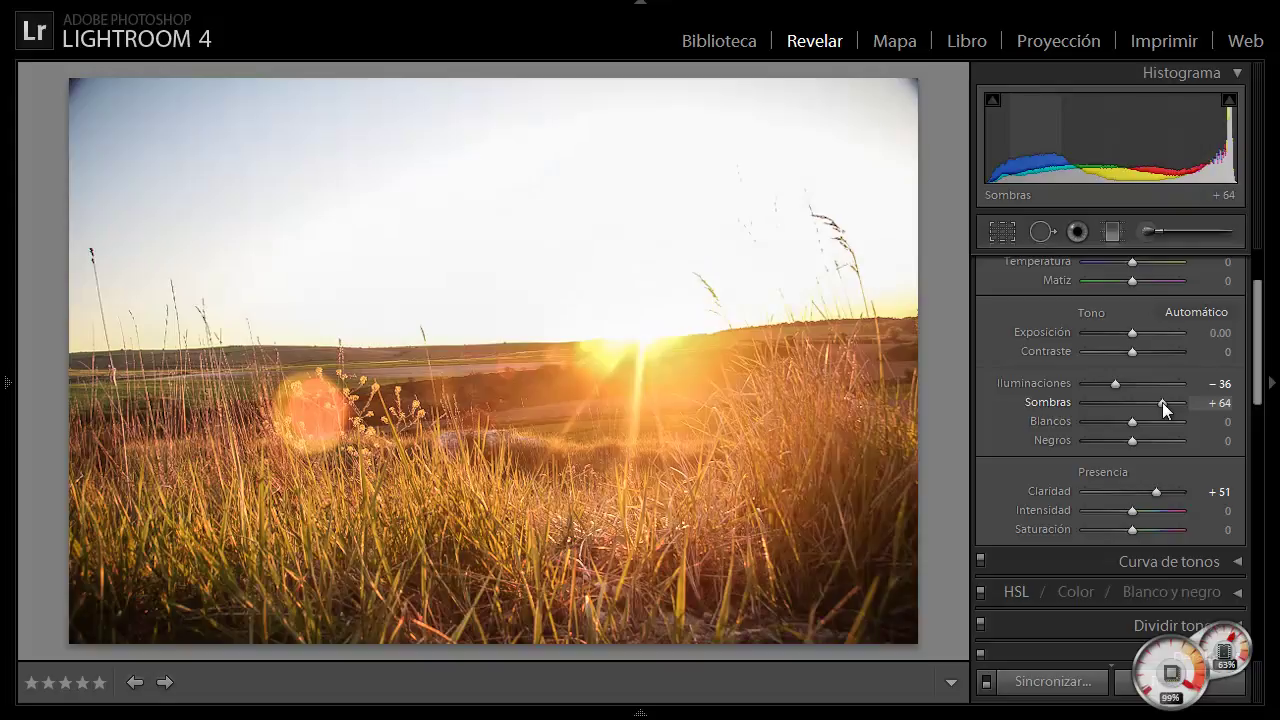
{"action": "left_click_drag", "start_coordinate": [1162, 402], "coordinate": [1166, 400]}
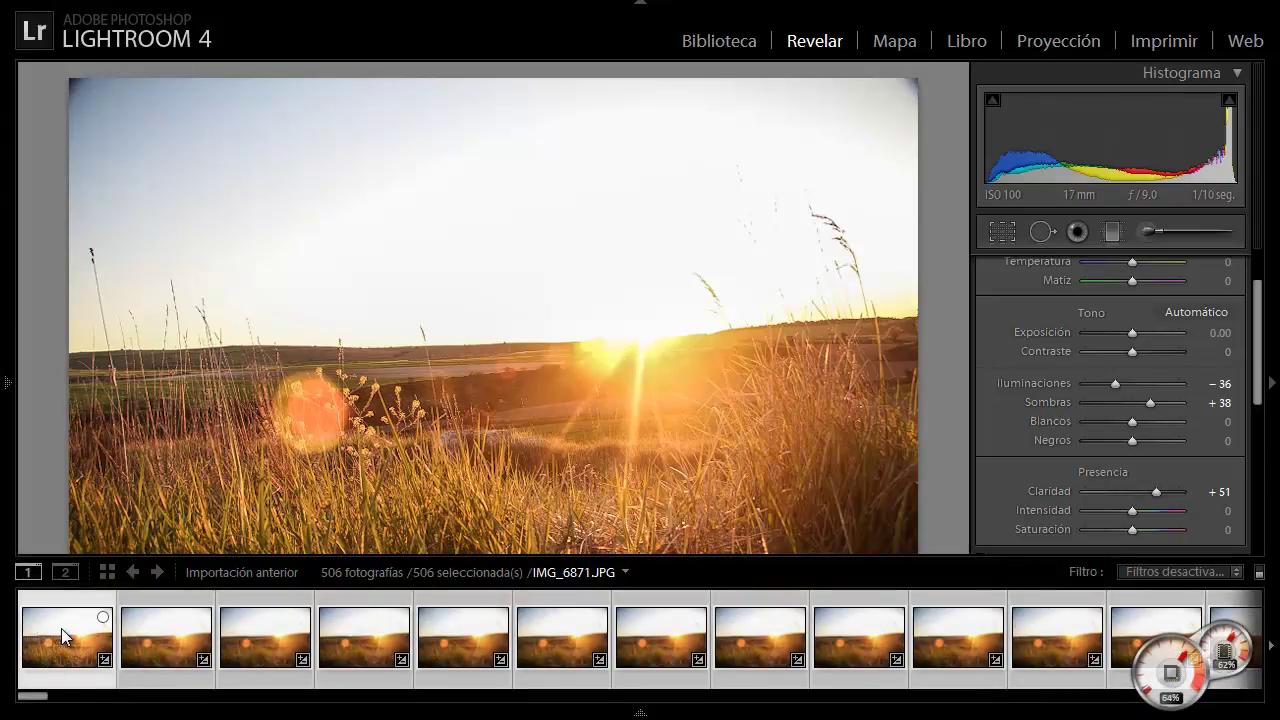
{"action": "mouse_move", "coordinate": [66, 637]}
{"action": "mouse_move", "coordinate": [34, 696]}
{"action": "left_mouse_down"}
{"action": "mouse_move", "coordinate": [1128, 714]}
{"action": "mouse_move", "coordinate": [1250, 696]}
{"action": "left_mouse_up"}
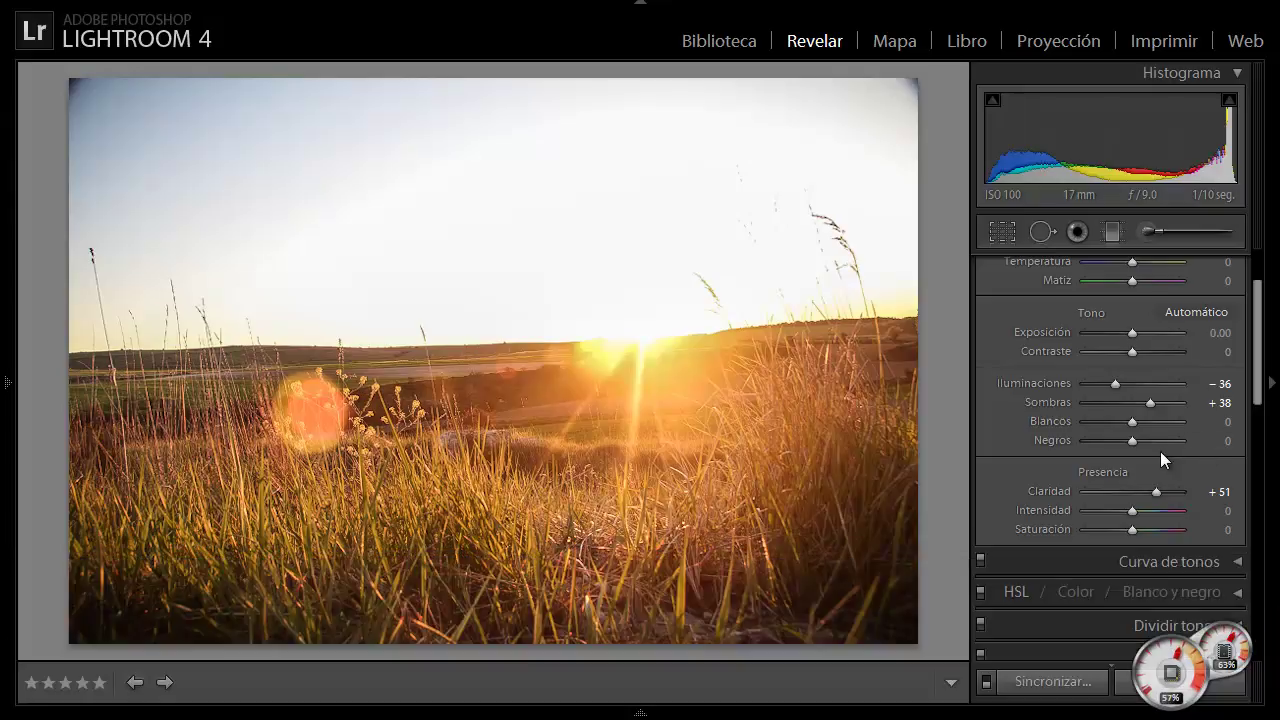
- Sync the +38 Shadows setting to all selected frames
{"action": "left_click", "coordinate": [1044, 686]}
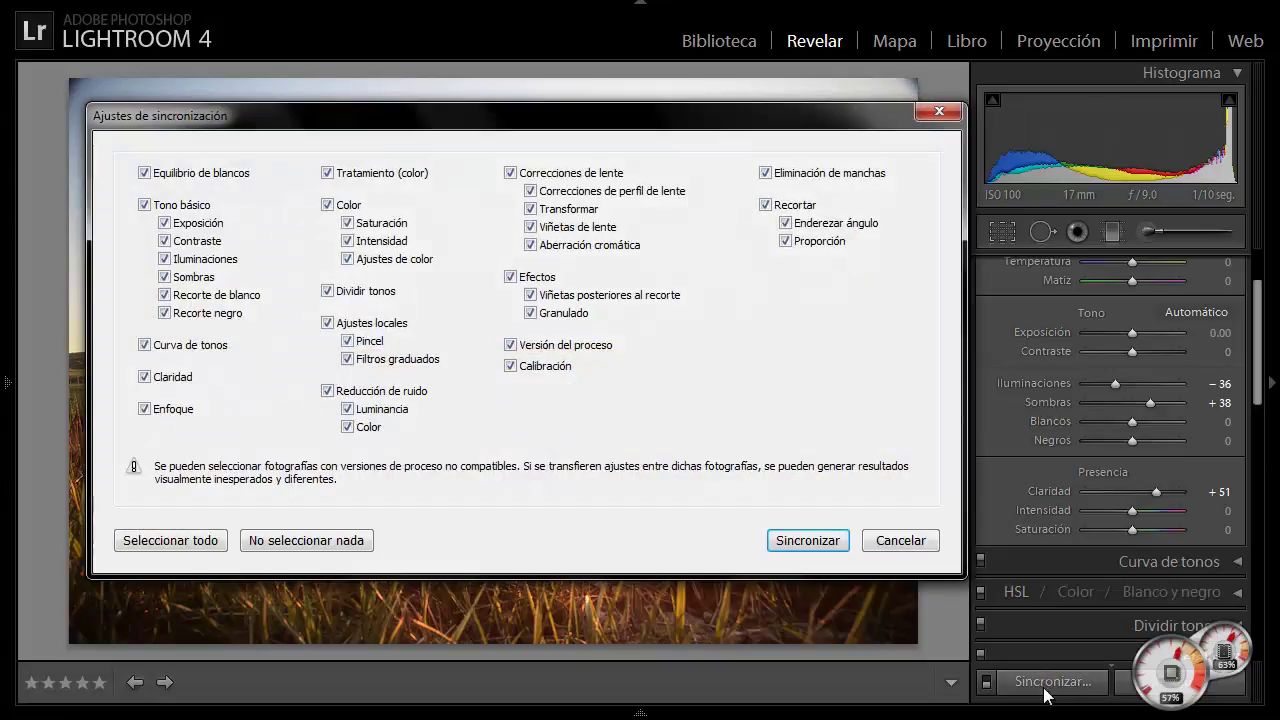
{"action": "left_click", "coordinate": [806, 541]}
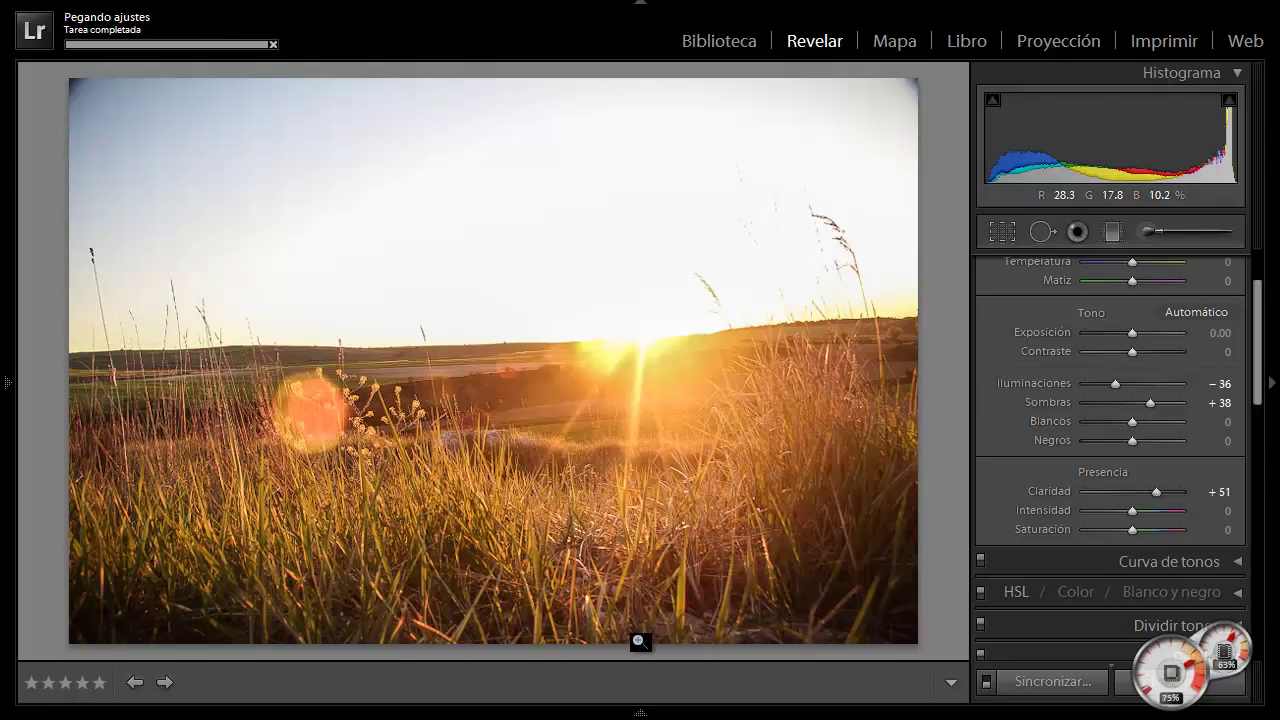
{"action": "left_click", "coordinate": [640, 713]}
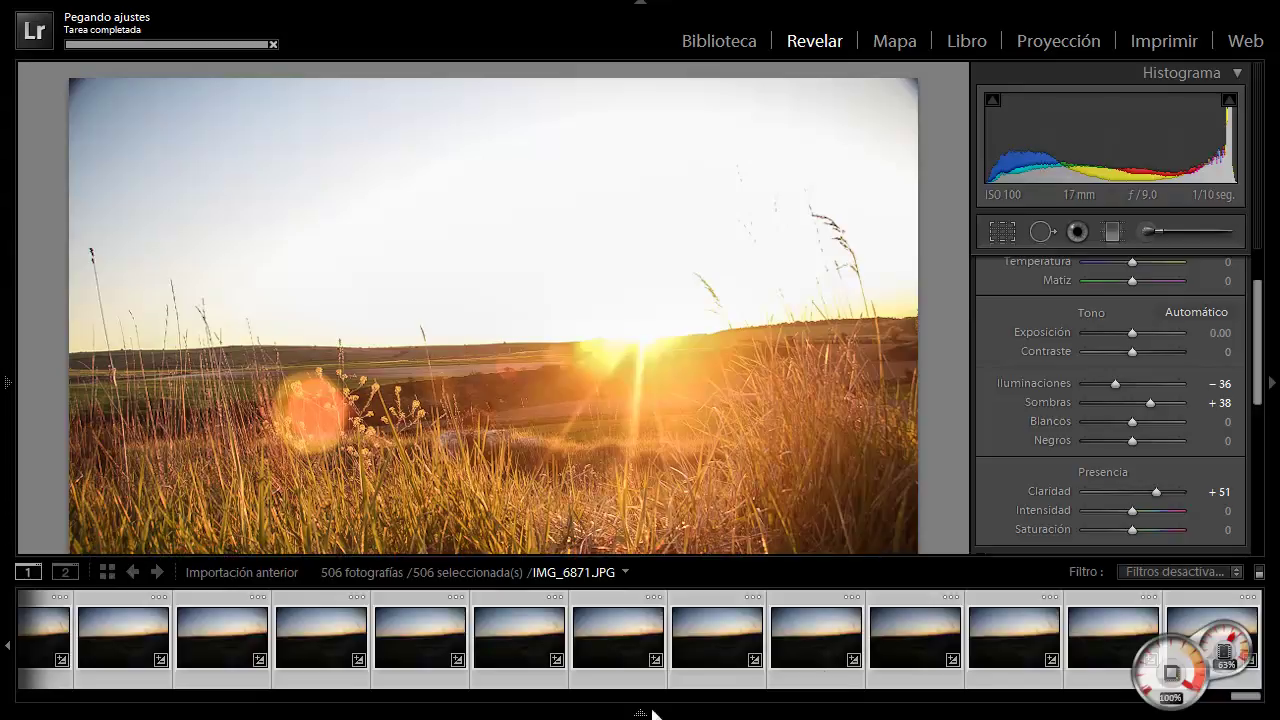
- Open the dark last frame IMG_7376 to check the synced shadows
{"action": "left_click", "coordinate": [1188, 622]}
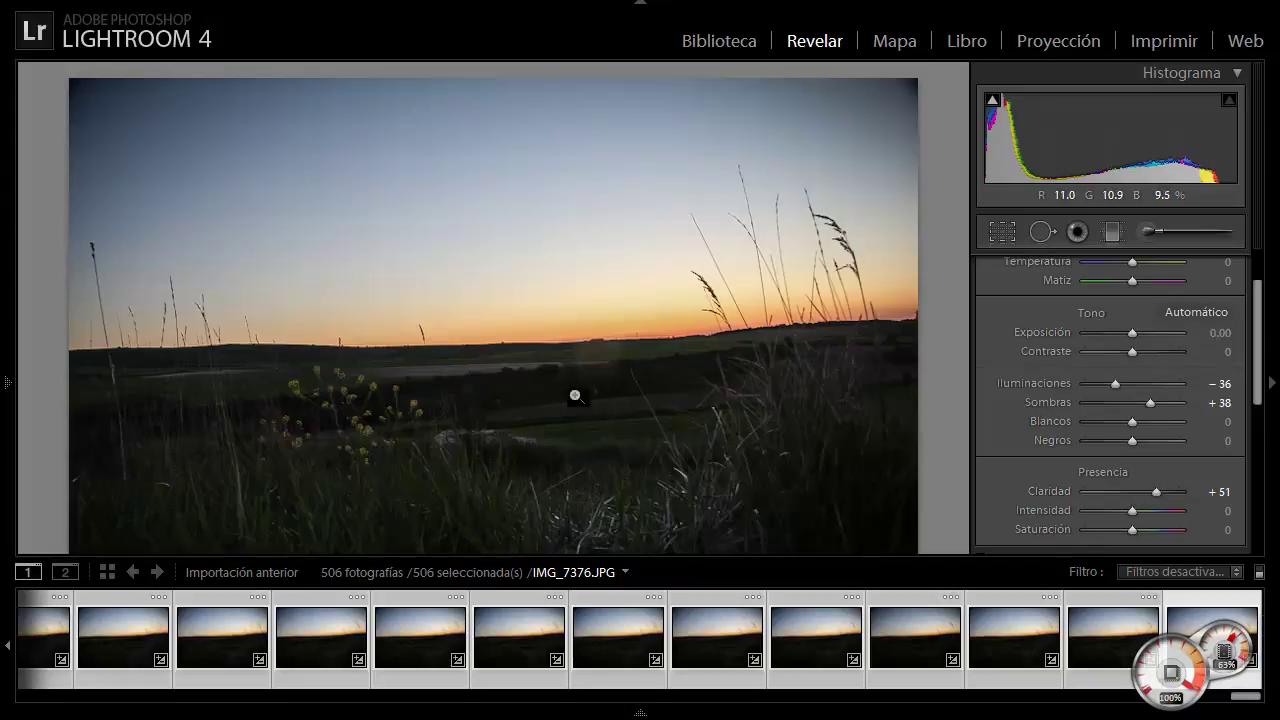
{"action": "key", "text": "F6"}
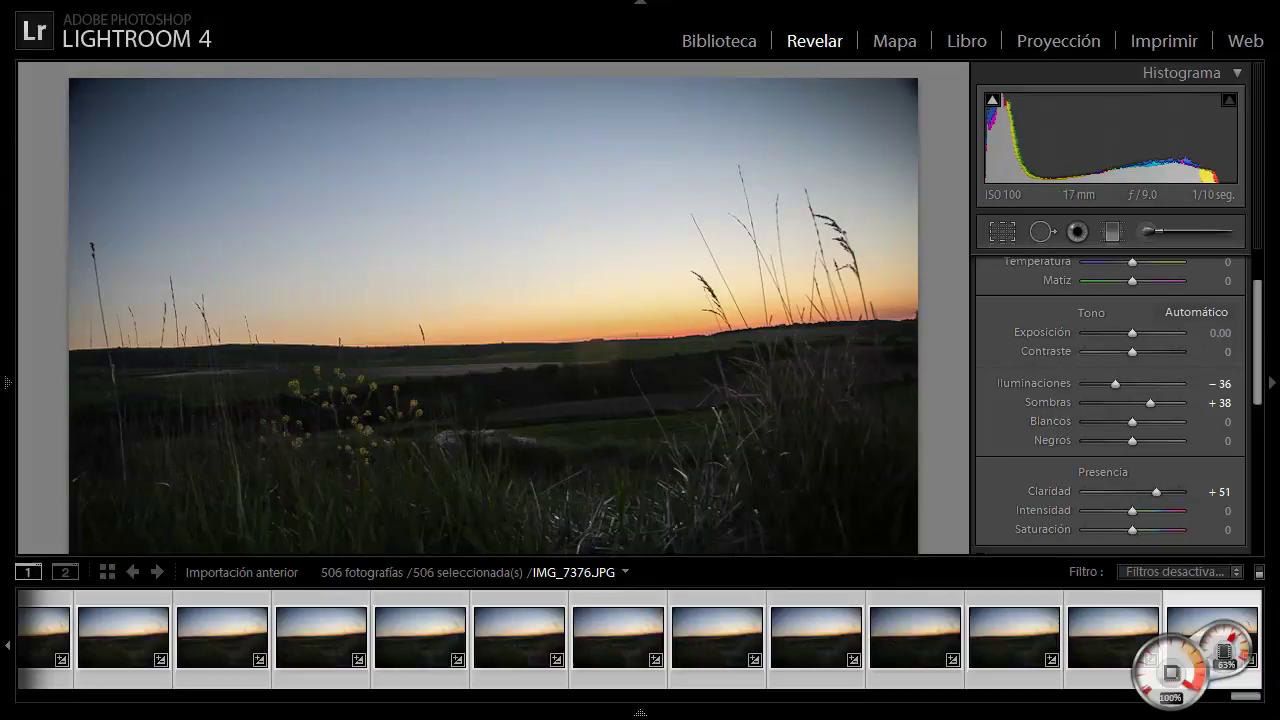
{"action": "left_click", "coordinate": [1233, 699]}
{"action": "left_click_drag", "start_coordinate": [1233, 699], "coordinate": [16, 704]}
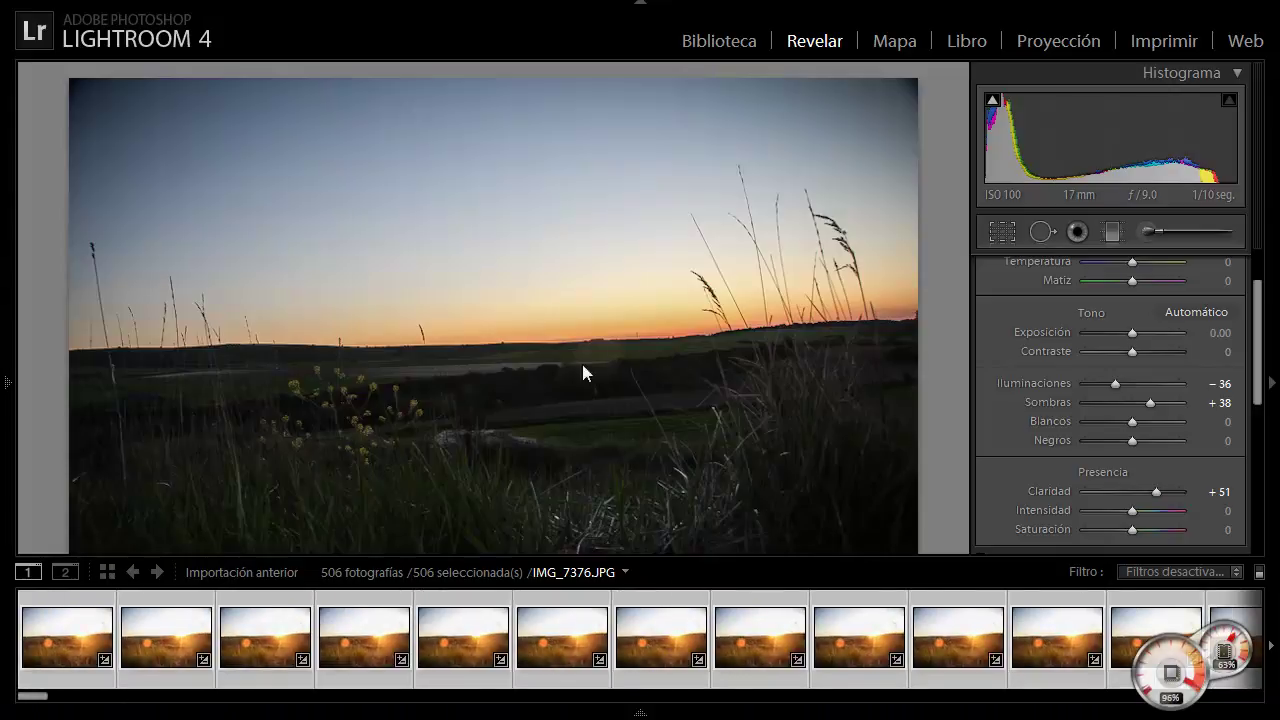
{"action": "key", "text": "F6"}
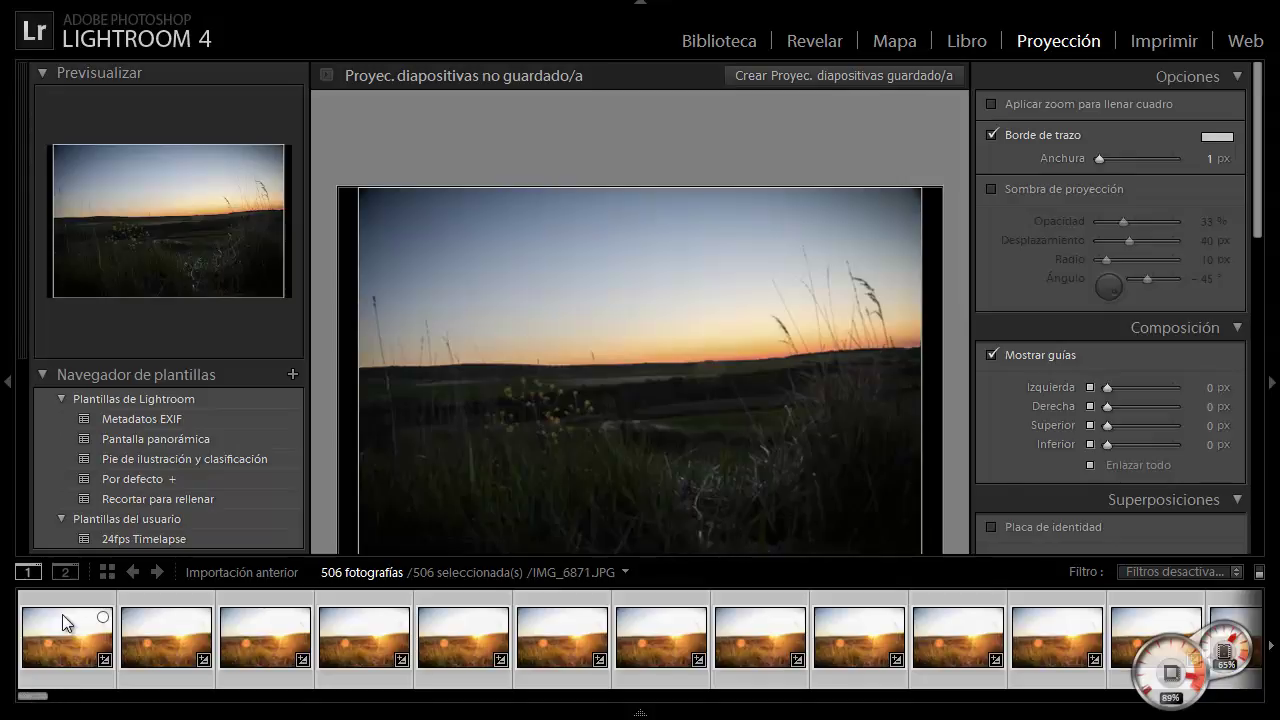
- Select the first frame IMG_6871 and return from Slideshow to the Develop module
{"action": "left_click", "coordinate": [63, 620]}
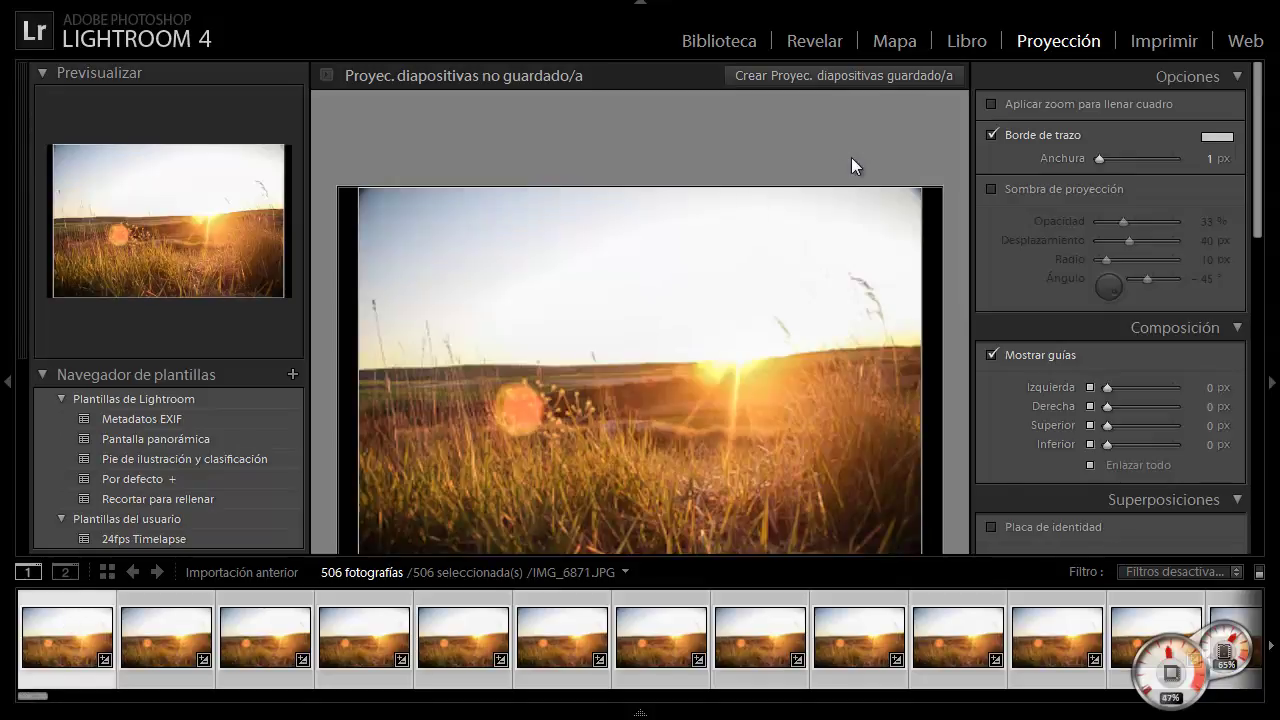
{"action": "left_click", "coordinate": [736, 43]}
{"action": "left_click", "coordinate": [812, 43]}
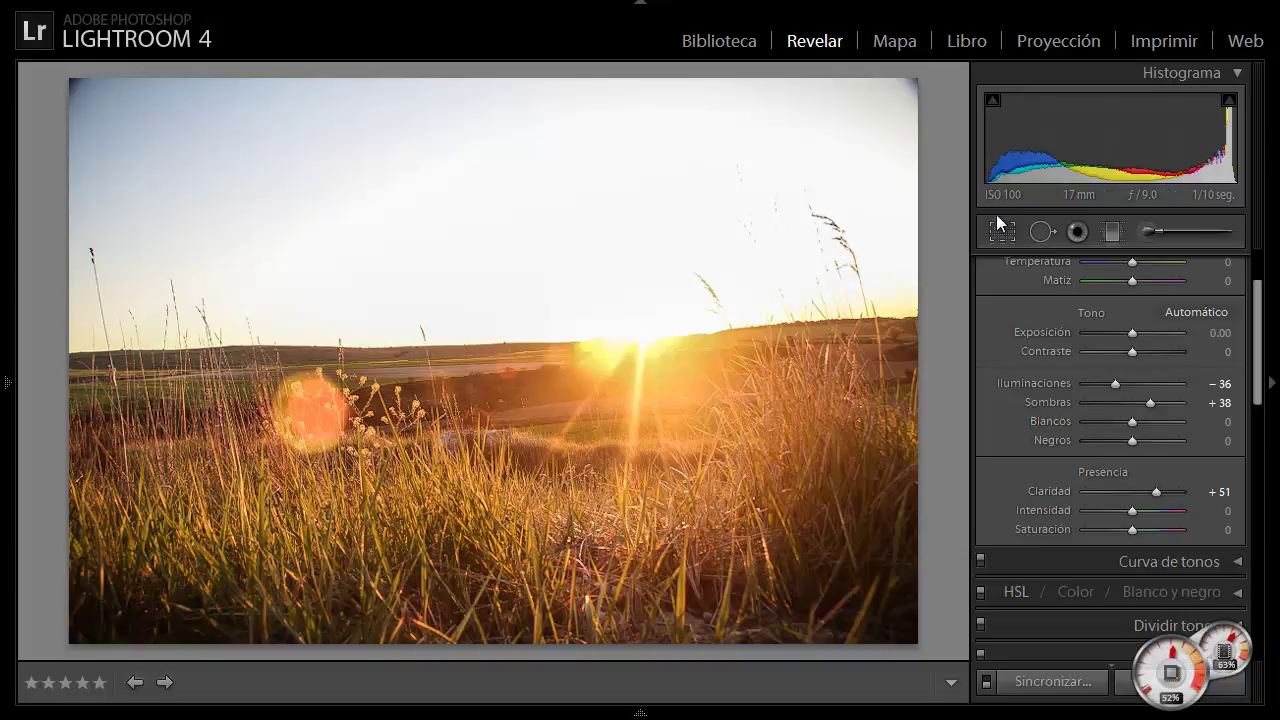
{"action": "left_click", "coordinate": [1001, 231]}
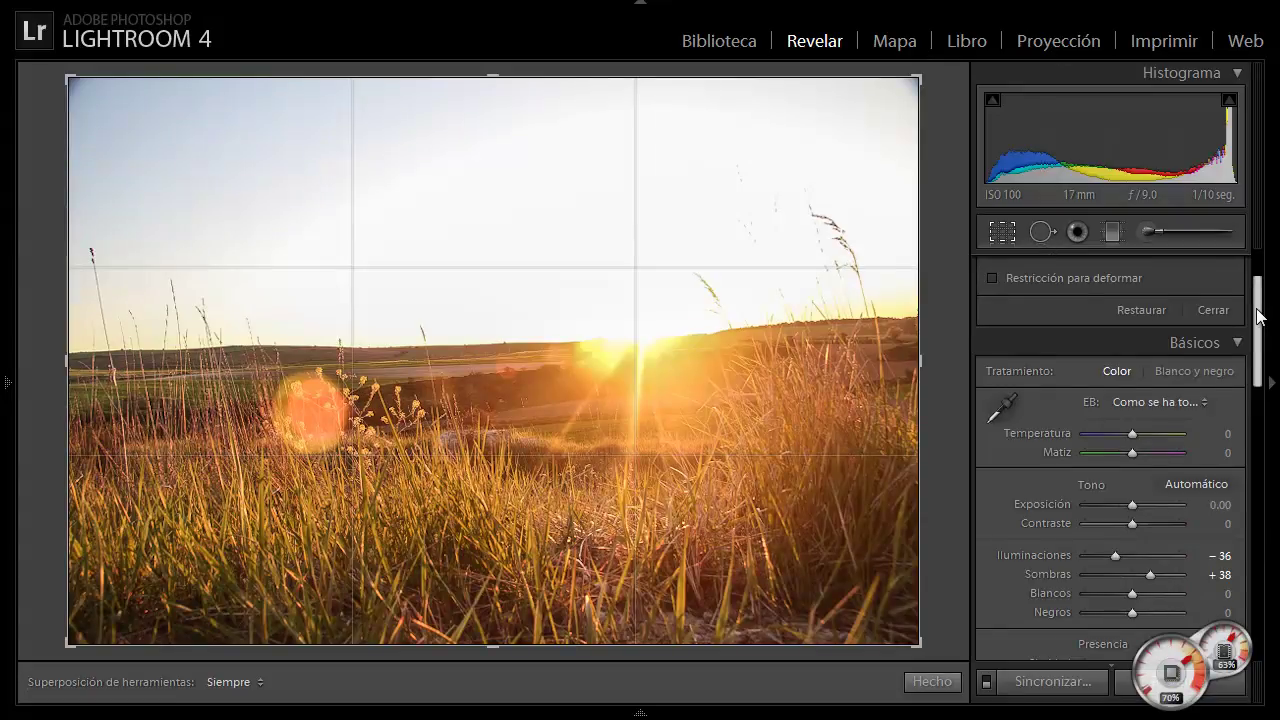
- Crop IMG_6871 to a 16 x 9 aspect ratio, reposition the framing, and apply it
{"action": "scroll", "coordinate": [1257, 290], "scroll_direction": "up", "scroll_amount": 2}
{"action": "left_click", "coordinate": [1184, 303]}
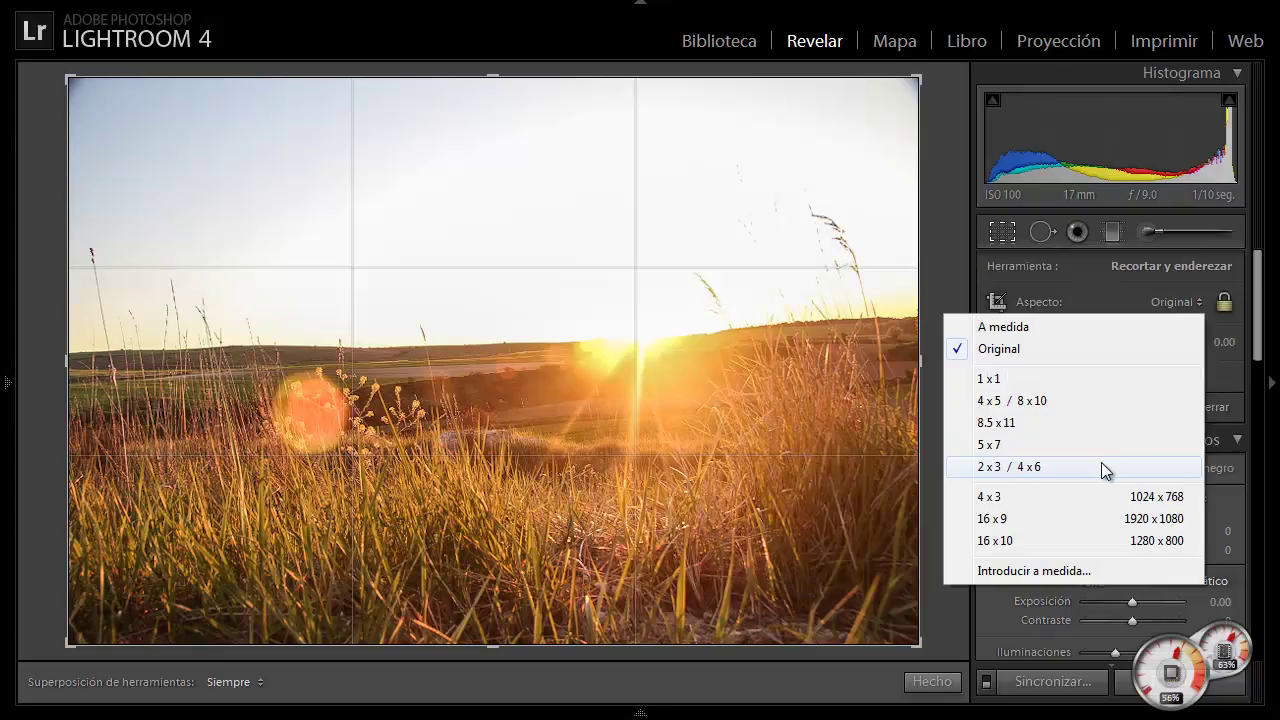
{"action": "left_click", "coordinate": [1065, 518]}
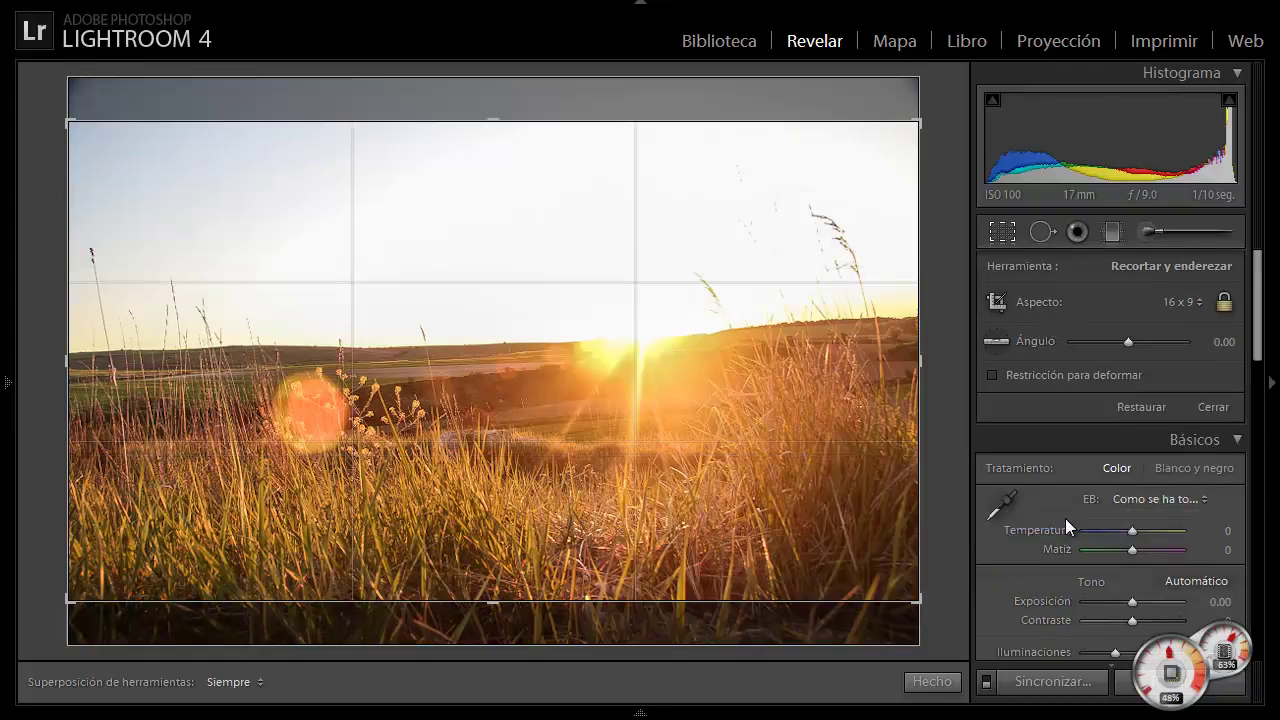
{"action": "mouse_move", "coordinate": [688, 381]}
{"action": "left_mouse_down"}
{"action": "mouse_move", "coordinate": [686, 416]}
{"action": "mouse_move", "coordinate": [681, 277]}
{"action": "left_mouse_up"}
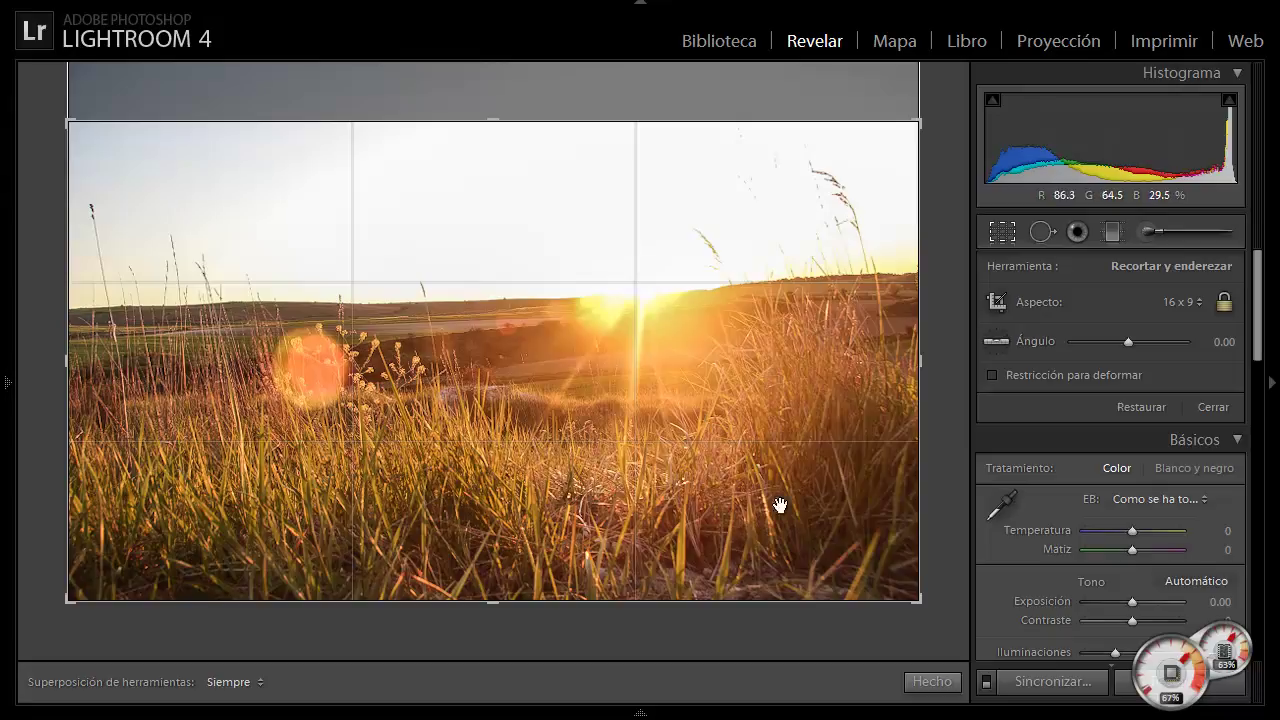
{"action": "left_click", "coordinate": [932, 683]}
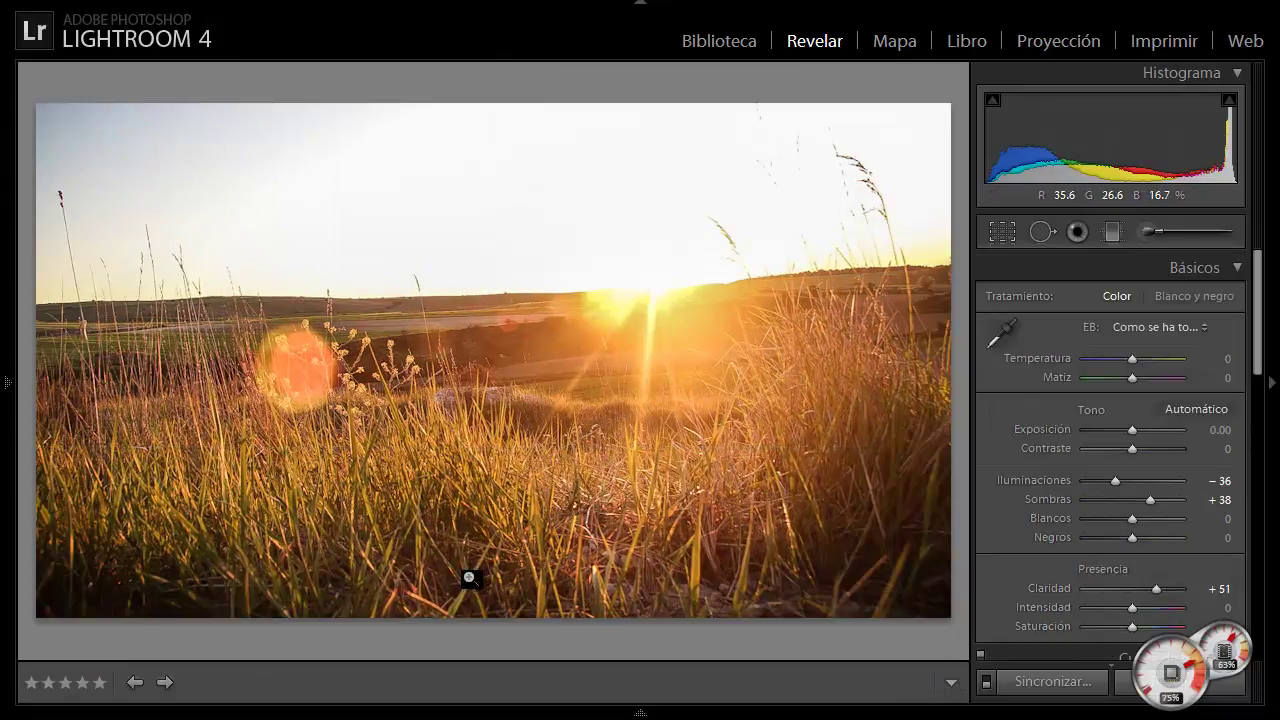
- Sync the 16:9 crop to all selected frames, then step to a darker dusk frame
{"action": "left_click", "coordinate": [640, 712]}
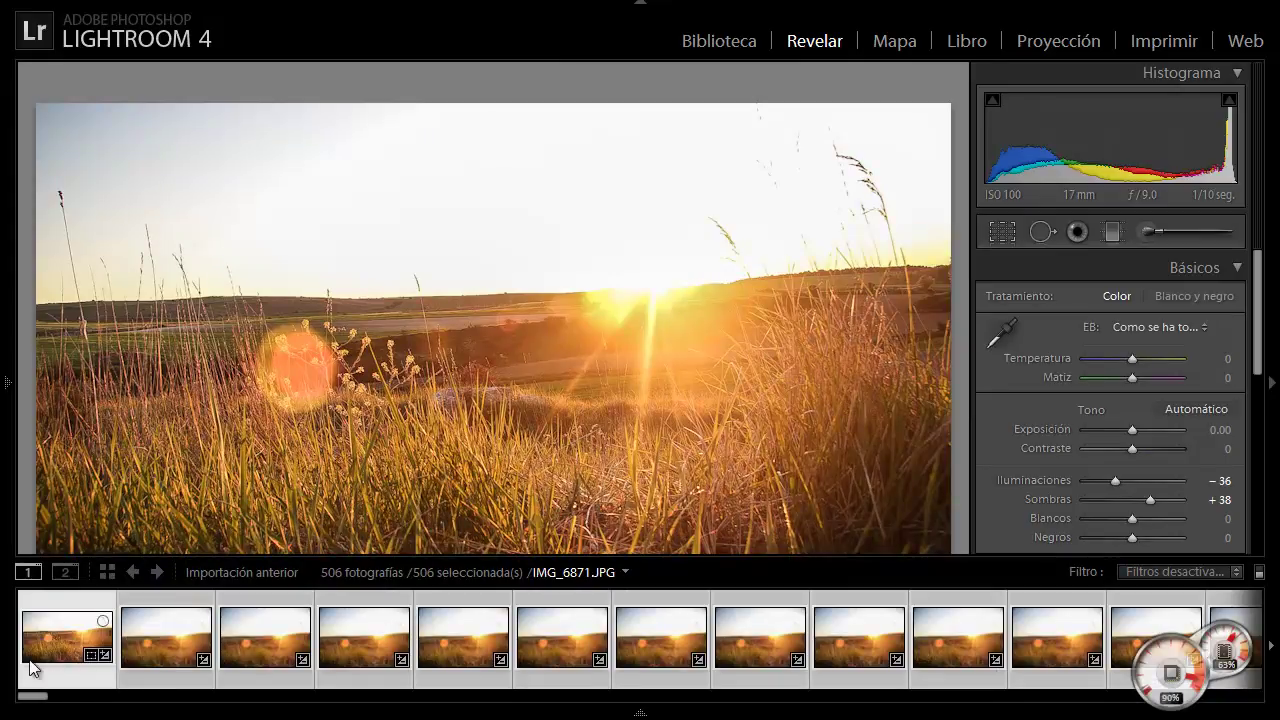
{"action": "left_click_drag", "start_coordinate": [31, 700], "coordinate": [1245, 698]}
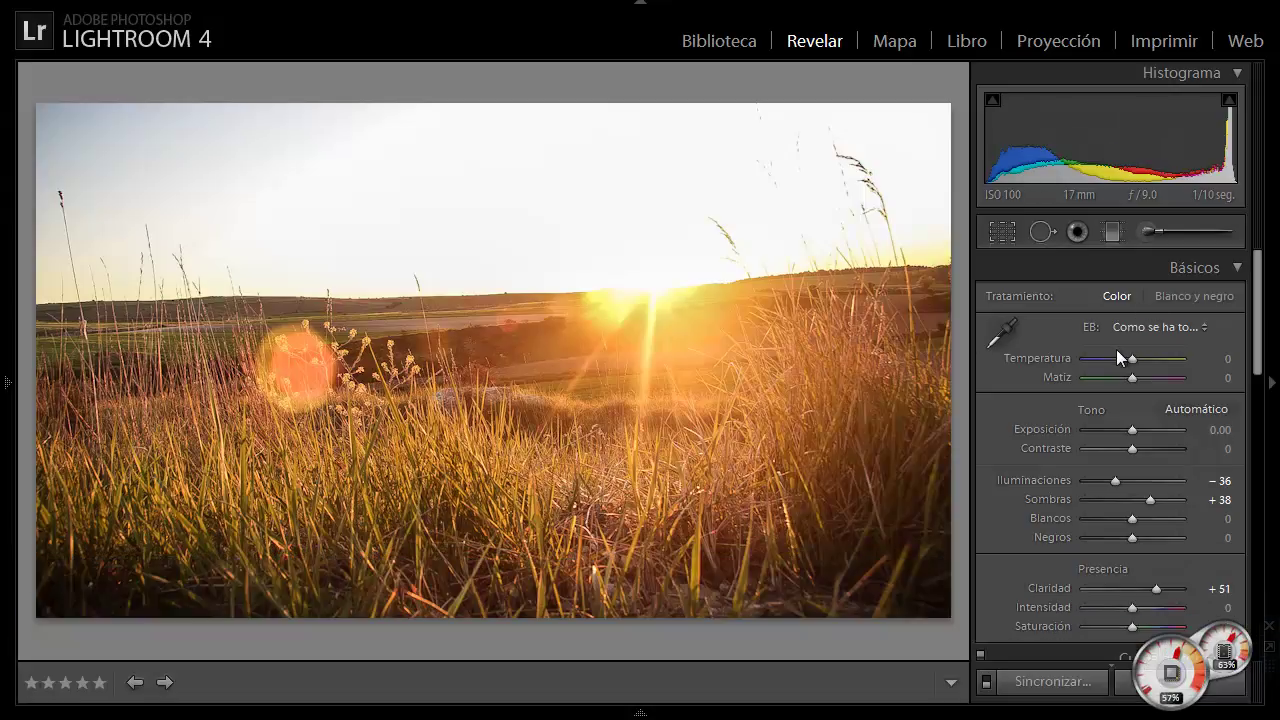
{"action": "left_click", "coordinate": [1045, 684]}
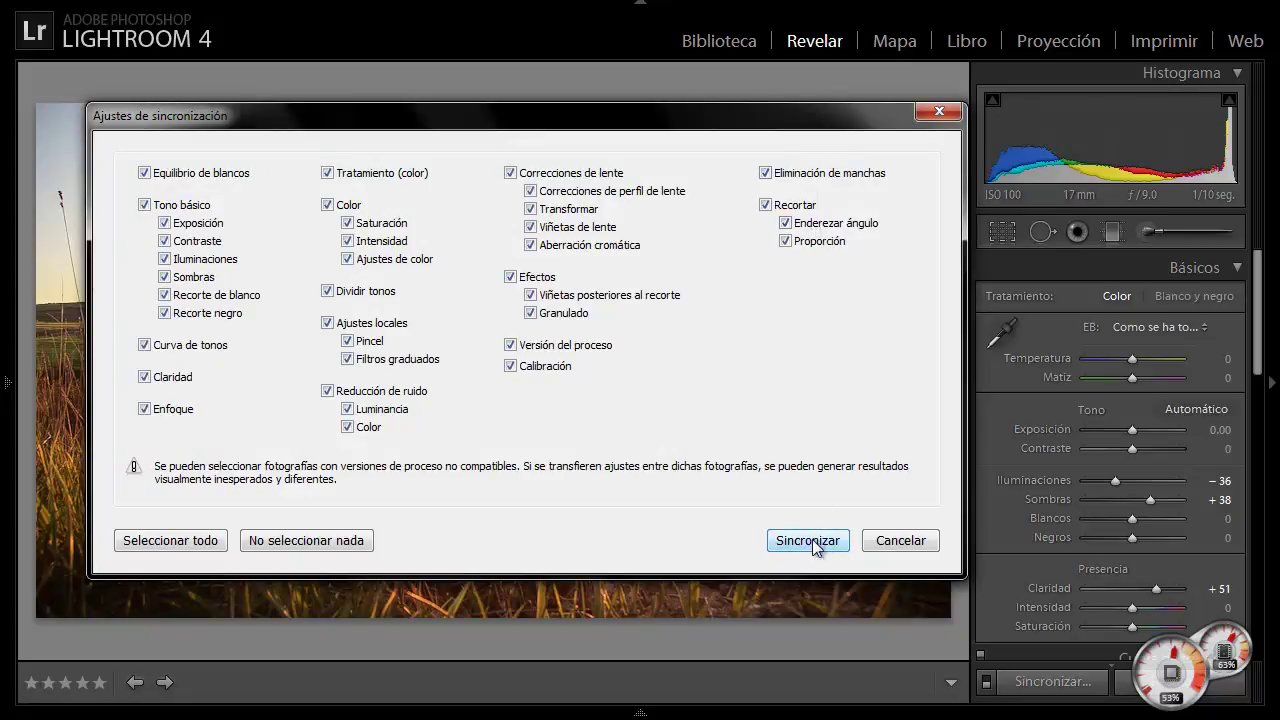
{"action": "left_click", "coordinate": [812, 541]}
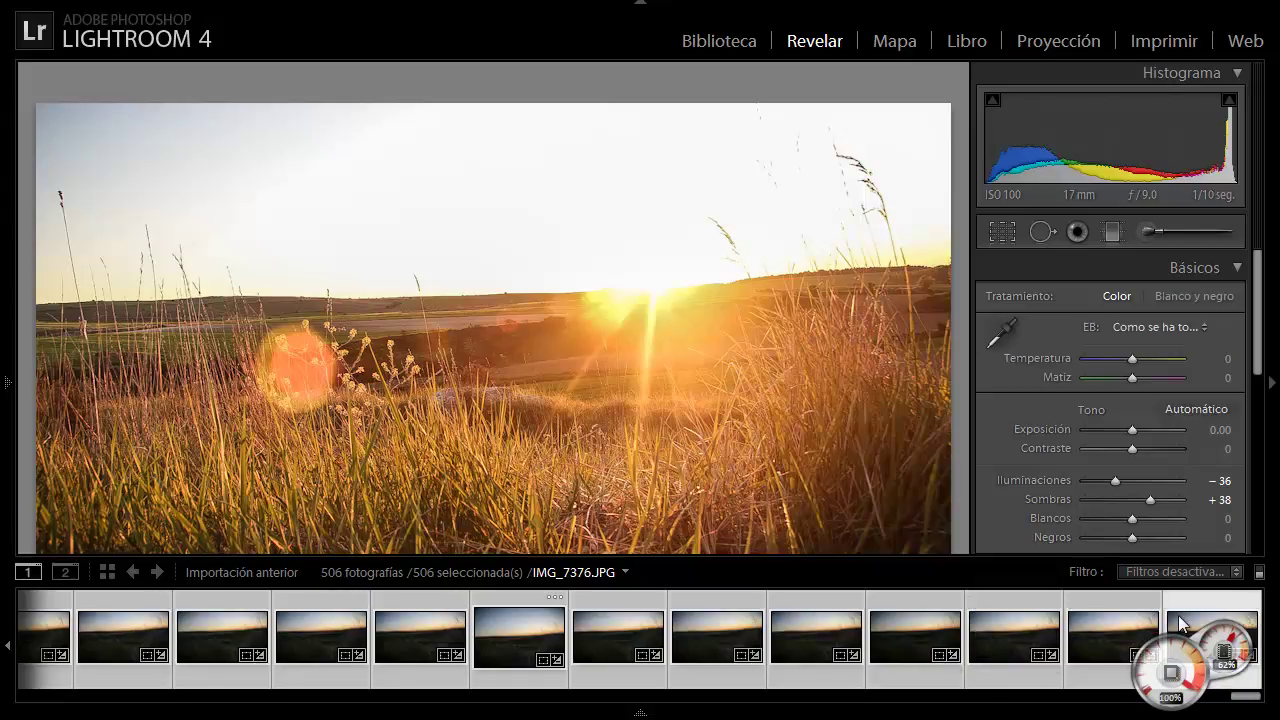
{"action": "key", "text": "Right"}
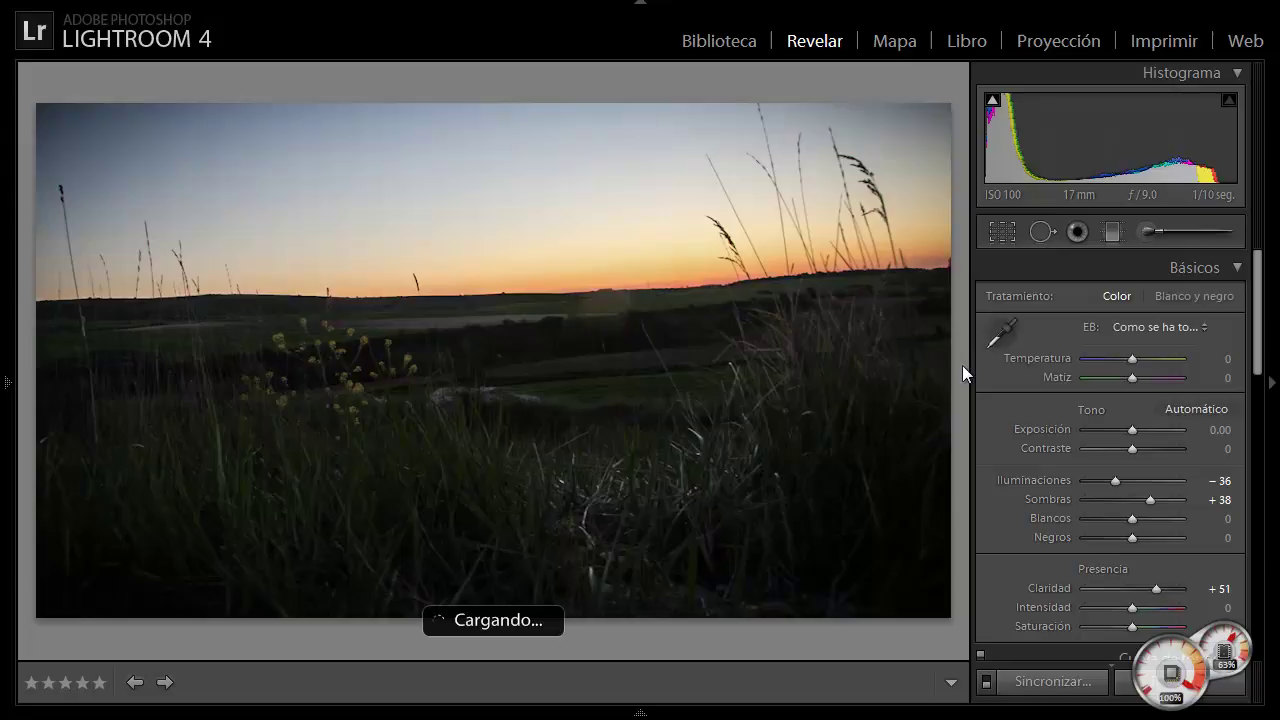
- In Slideshow, enable 'Aplicar zoom para llenar cuadro' so photos fill the slide frame
{"action": "left_click", "coordinate": [1057, 41]}
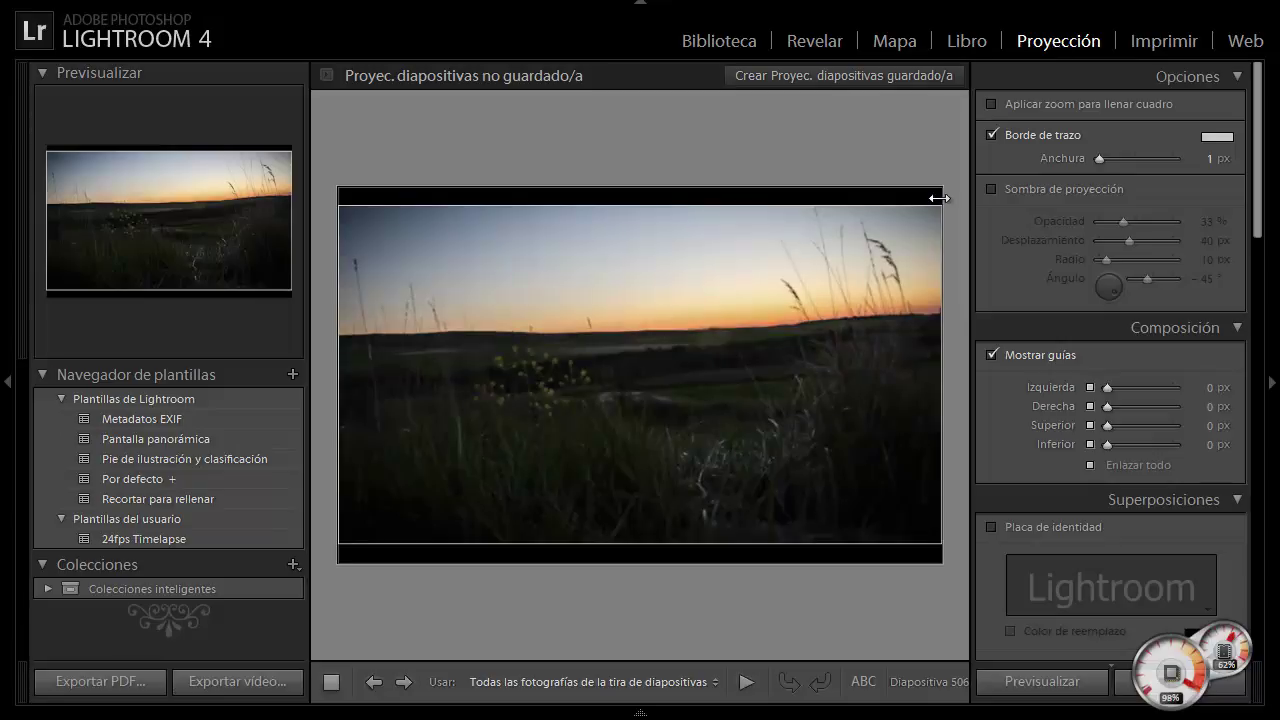
{"action": "mouse_move", "coordinate": [1257, 200]}
{"action": "left_click", "coordinate": [995, 104]}
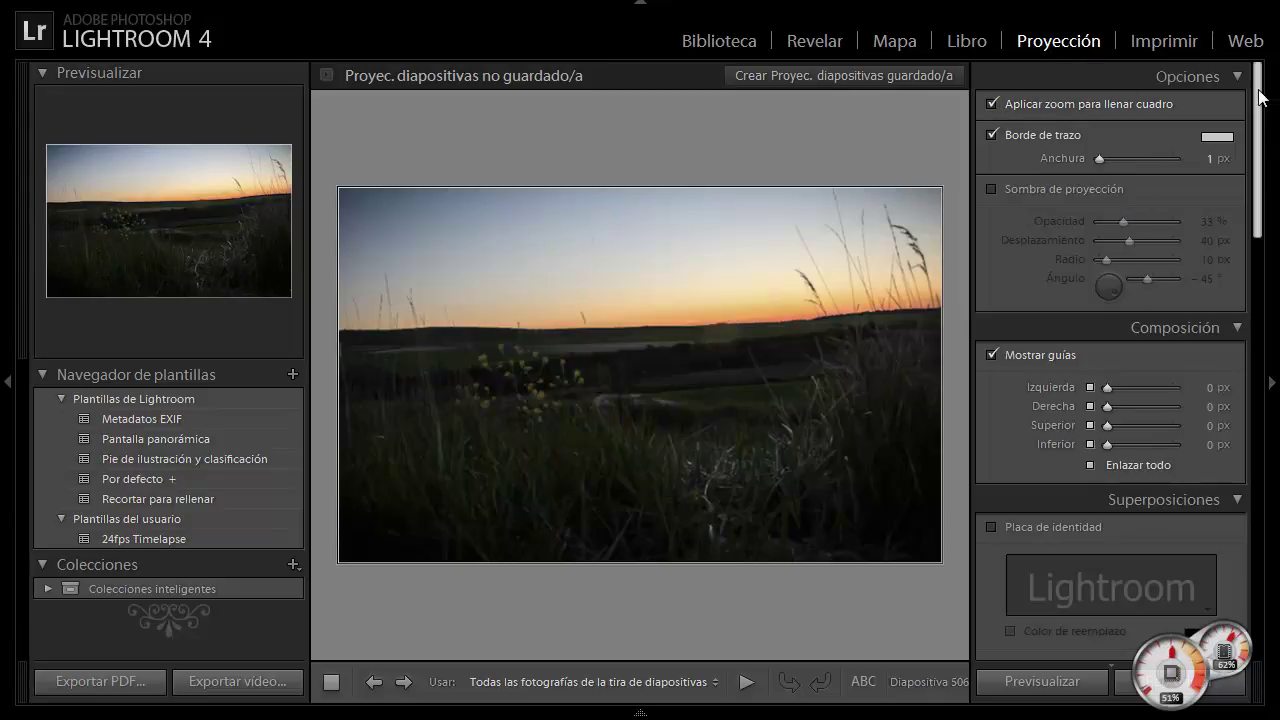
{"action": "left_click_drag", "start_coordinate": [1260, 97], "coordinate": [1263, 42]}
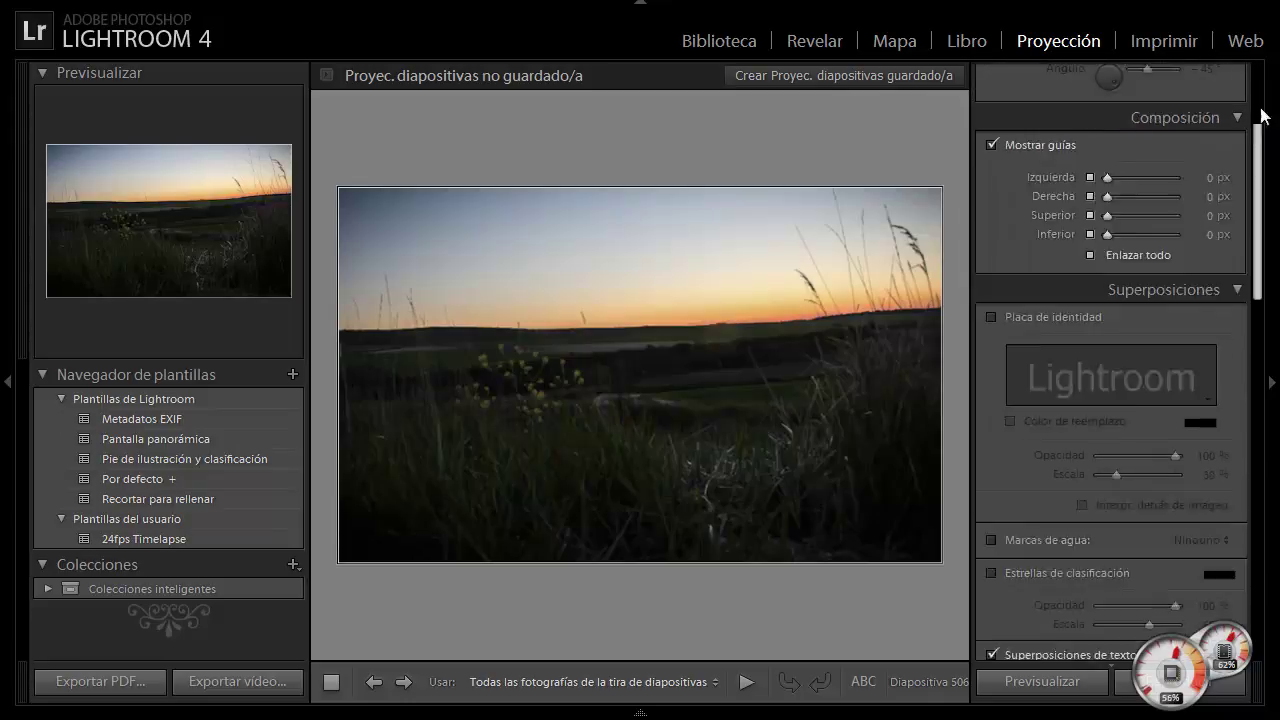
{"action": "left_click", "coordinate": [992, 104]}
{"action": "left_click", "coordinate": [992, 104]}
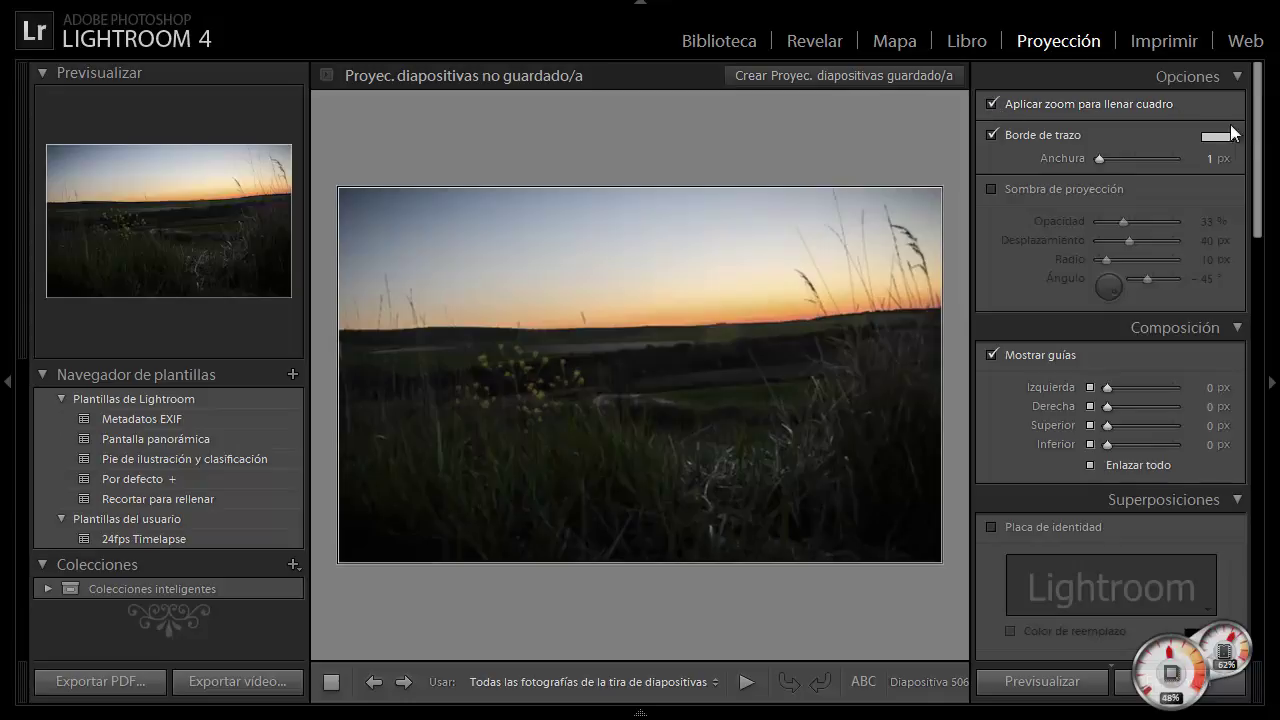
{"action": "left_click_drag", "start_coordinate": [1256, 124], "coordinate": [1256, 598]}
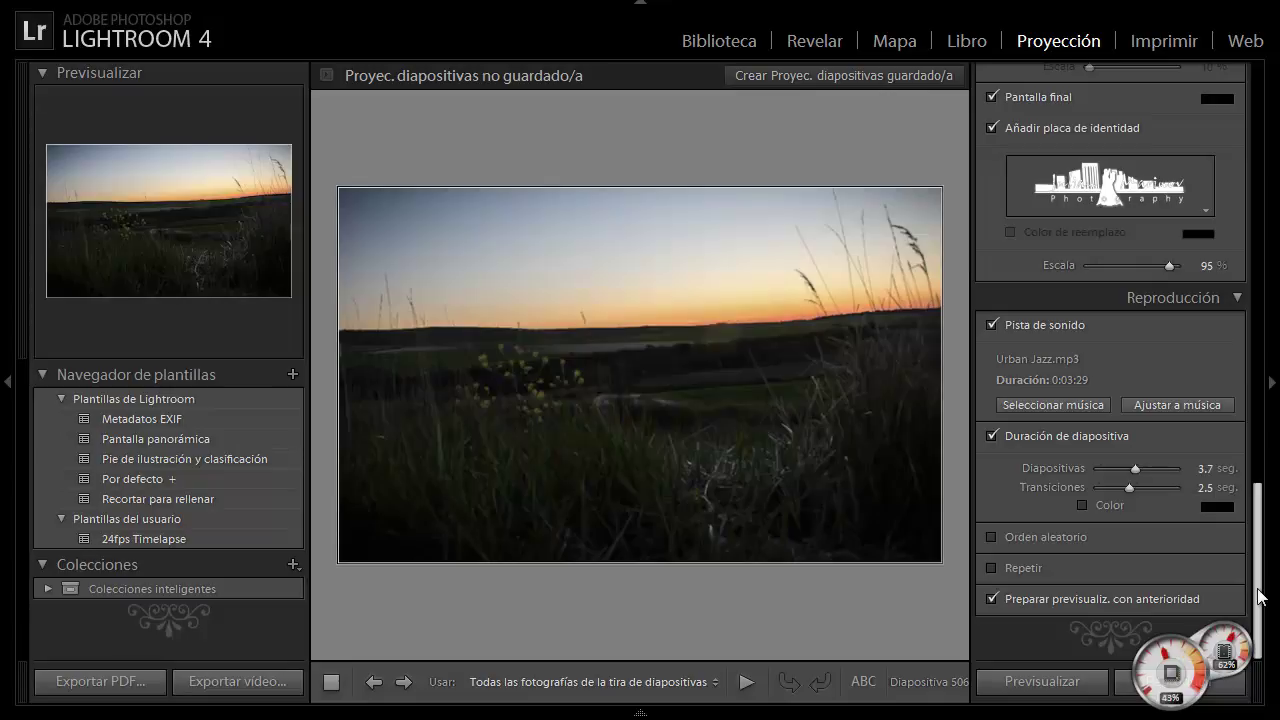
- Drag the slide duration to its minimum and apply the '24fps Timelapse' user template
{"action": "left_click", "coordinate": [1135, 468]}
{"action": "left_click_drag", "start_coordinate": [1135, 466], "coordinate": [1082, 463]}
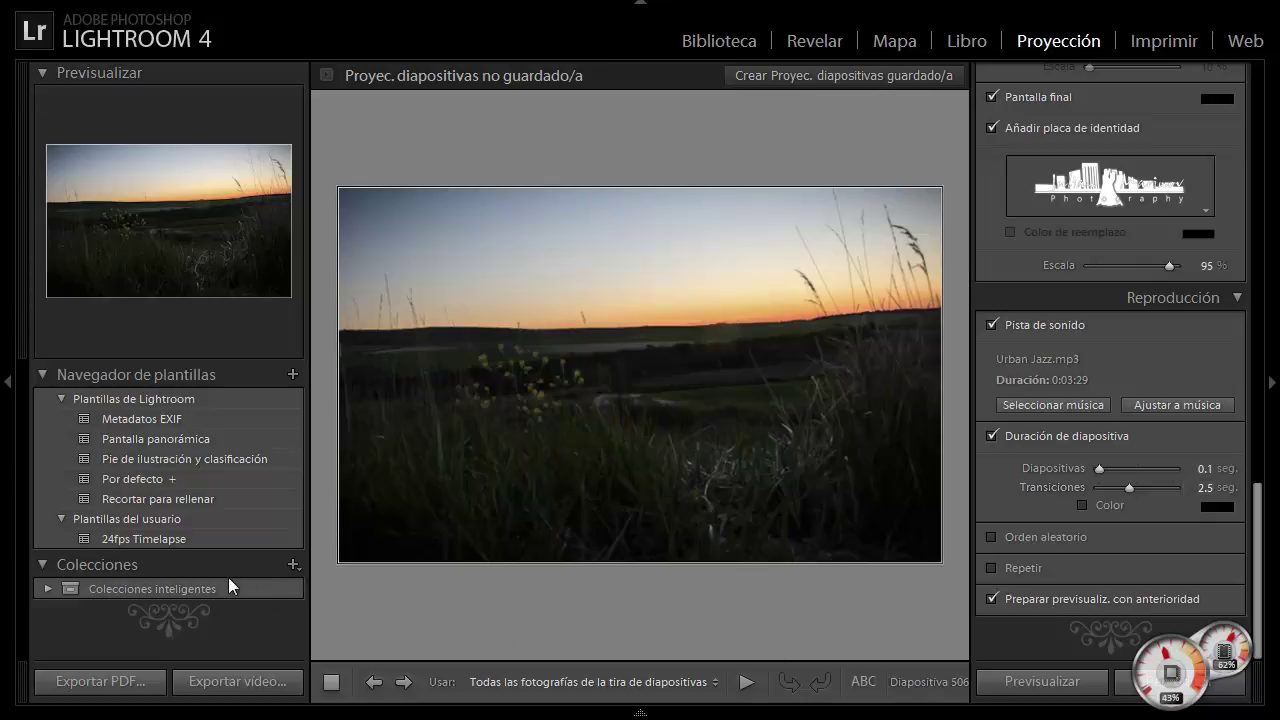
{"action": "left_click", "coordinate": [191, 537]}
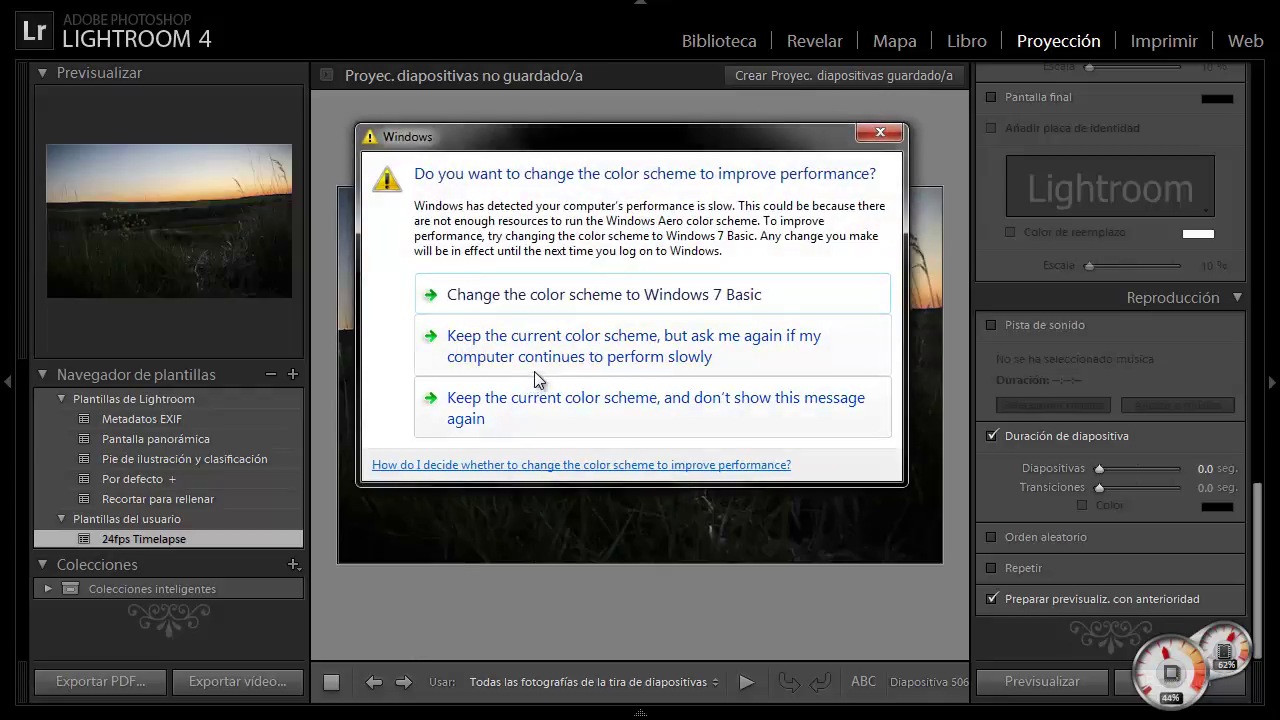
- Keep the current Windows colour scheme and stop the prompt from showing again
{"action": "left_click", "coordinate": [573, 417]}
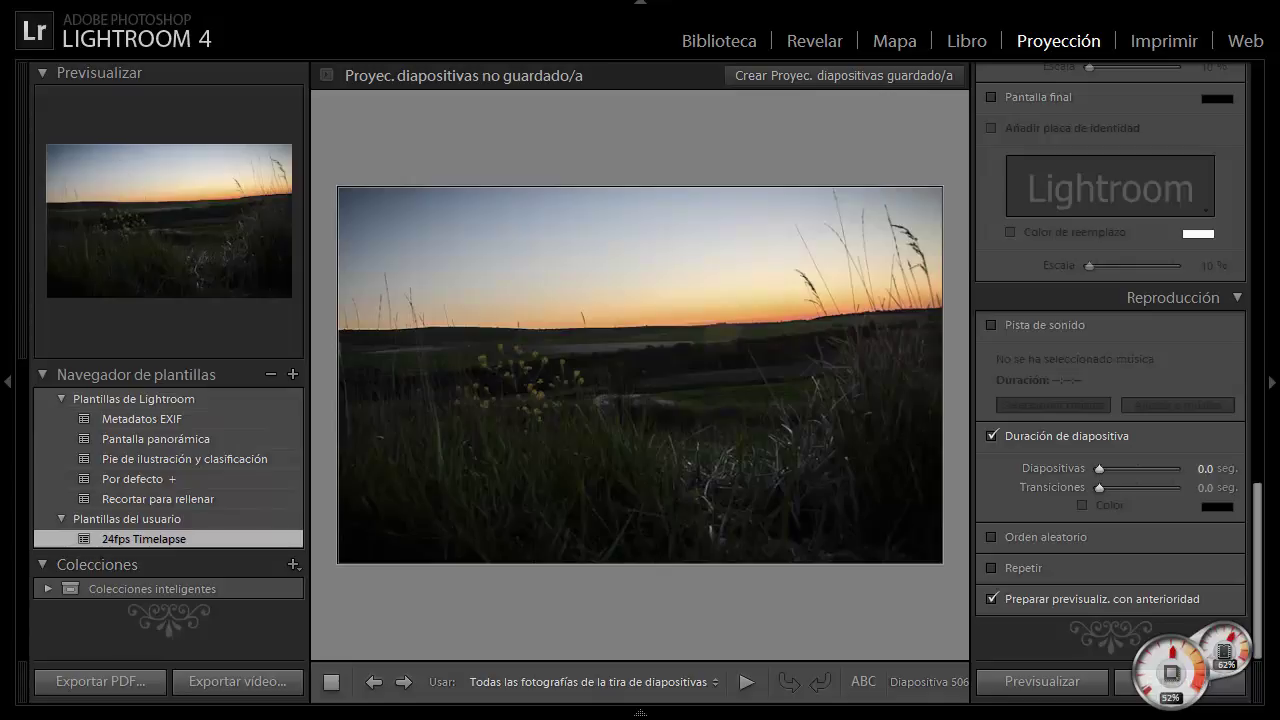
{"action": "left_click", "coordinate": [35, 2]}
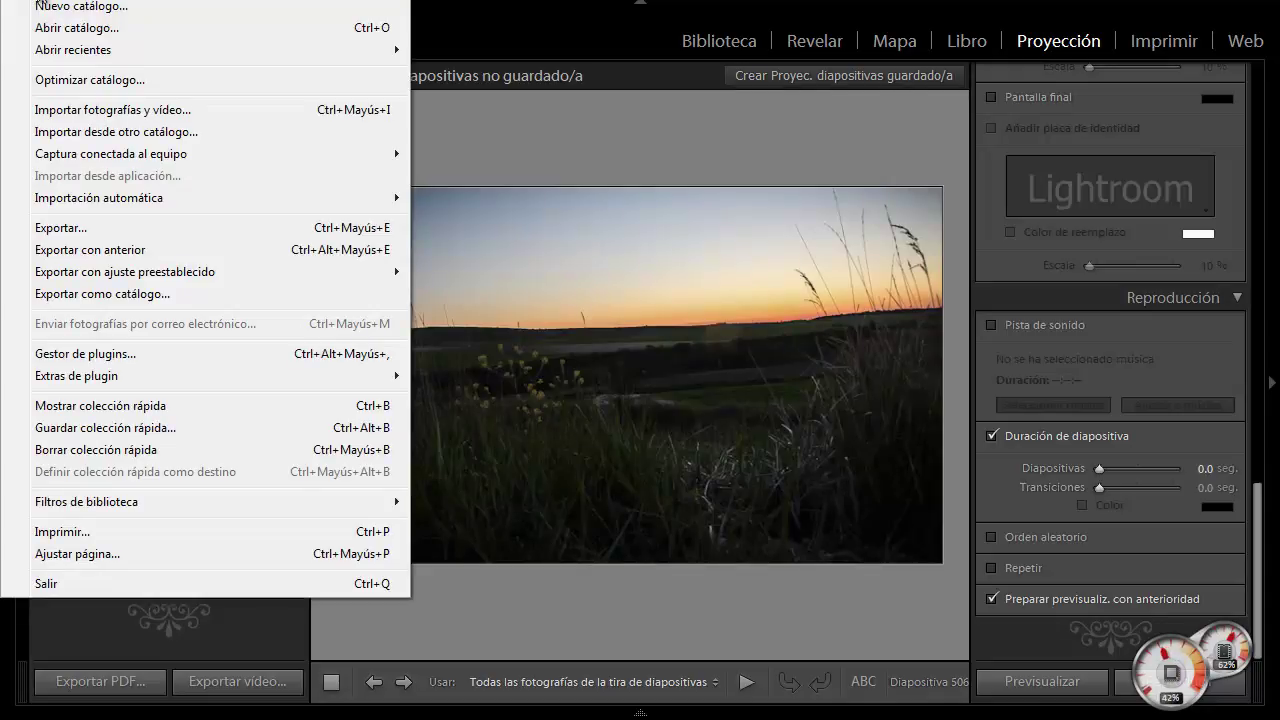
{"action": "key", "text": "Escape"}
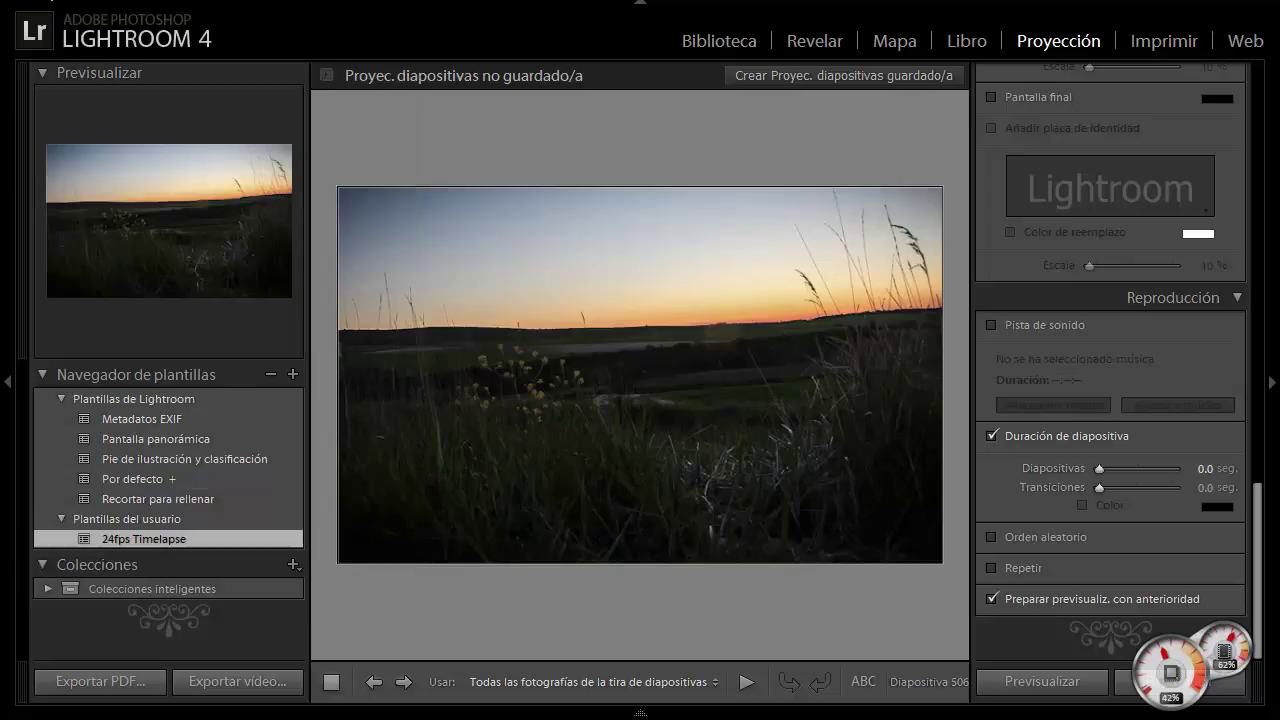
{"action": "left_click", "coordinate": [294, 373]}
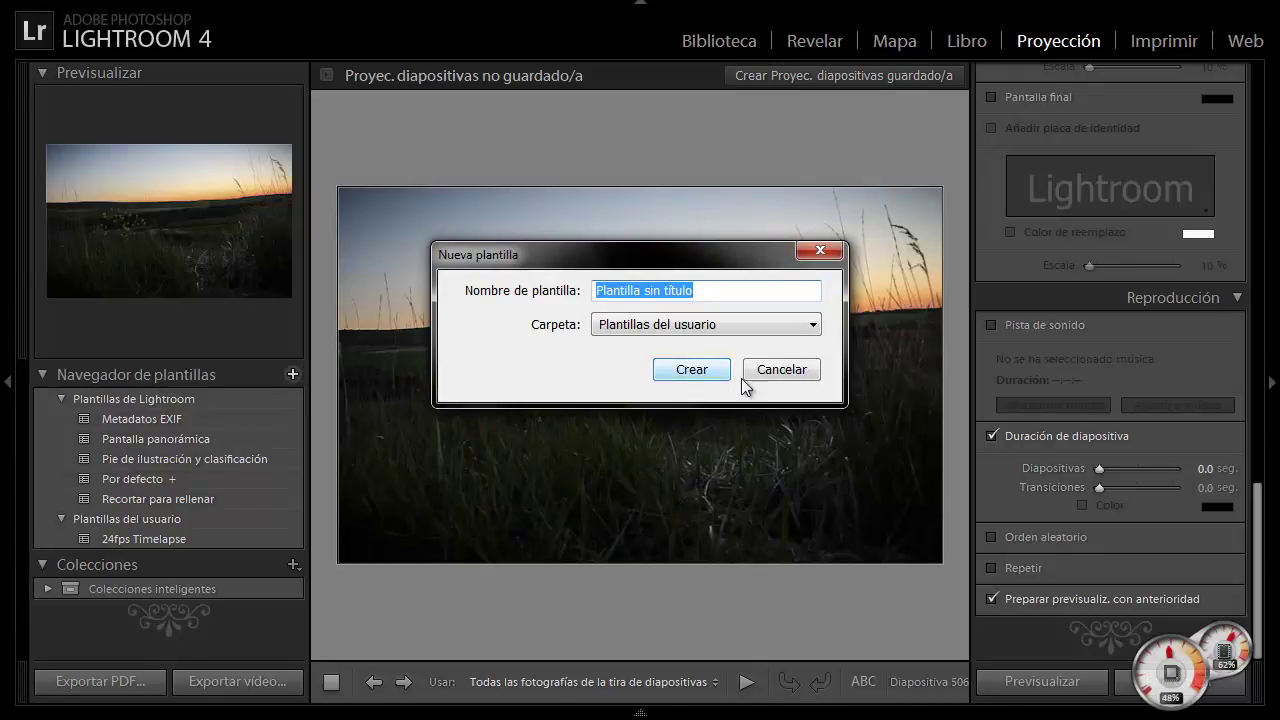
{"action": "left_click", "coordinate": [765, 369]}
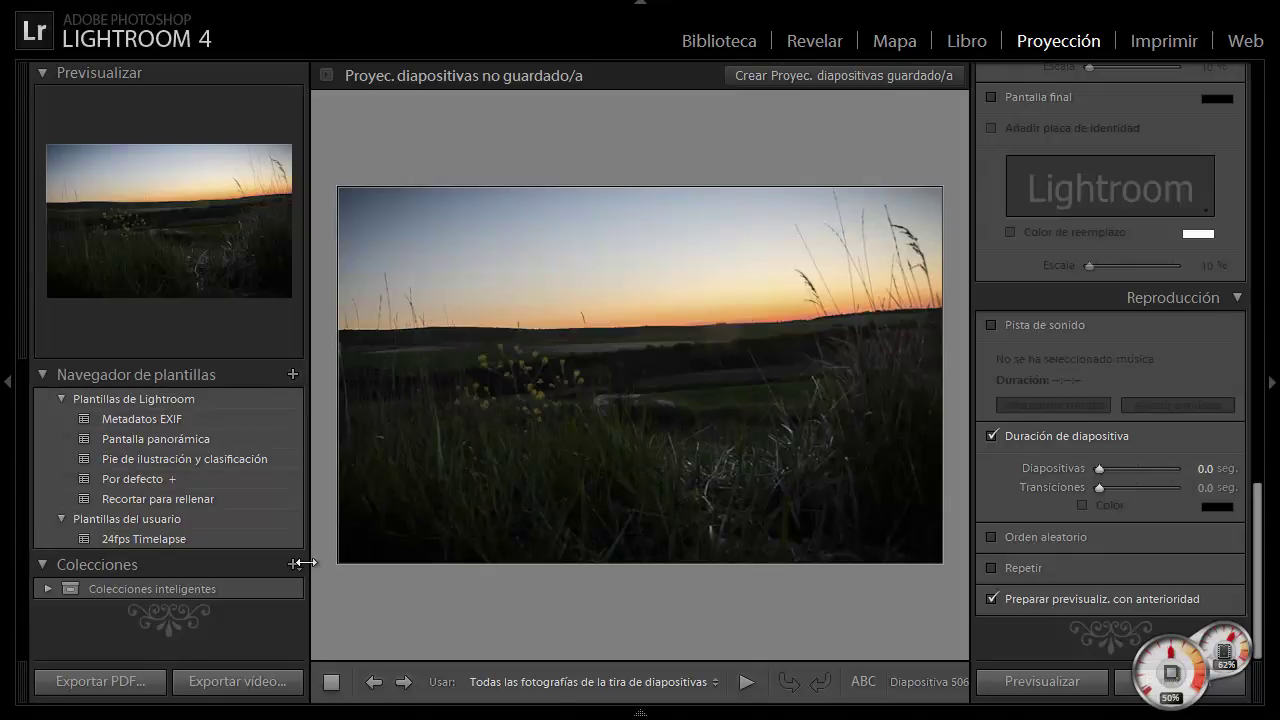
{"action": "right_click", "coordinate": [123, 520]}
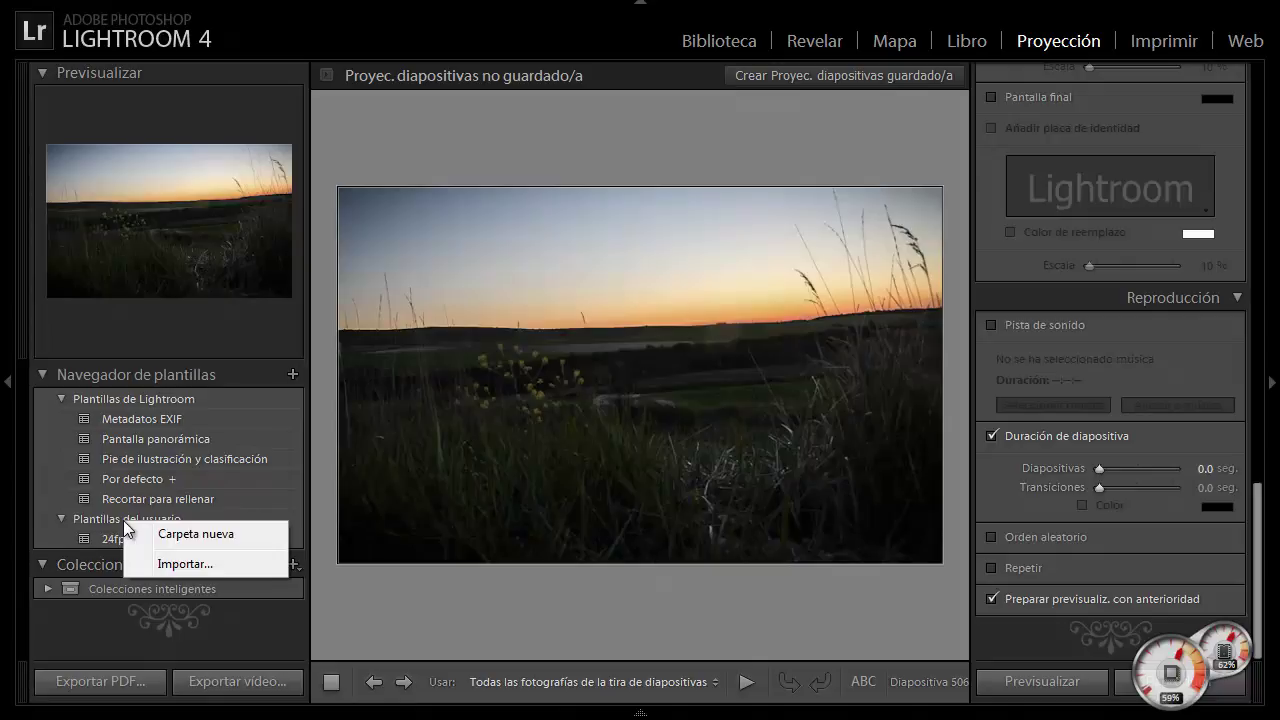
{"action": "right_click", "coordinate": [101, 519]}
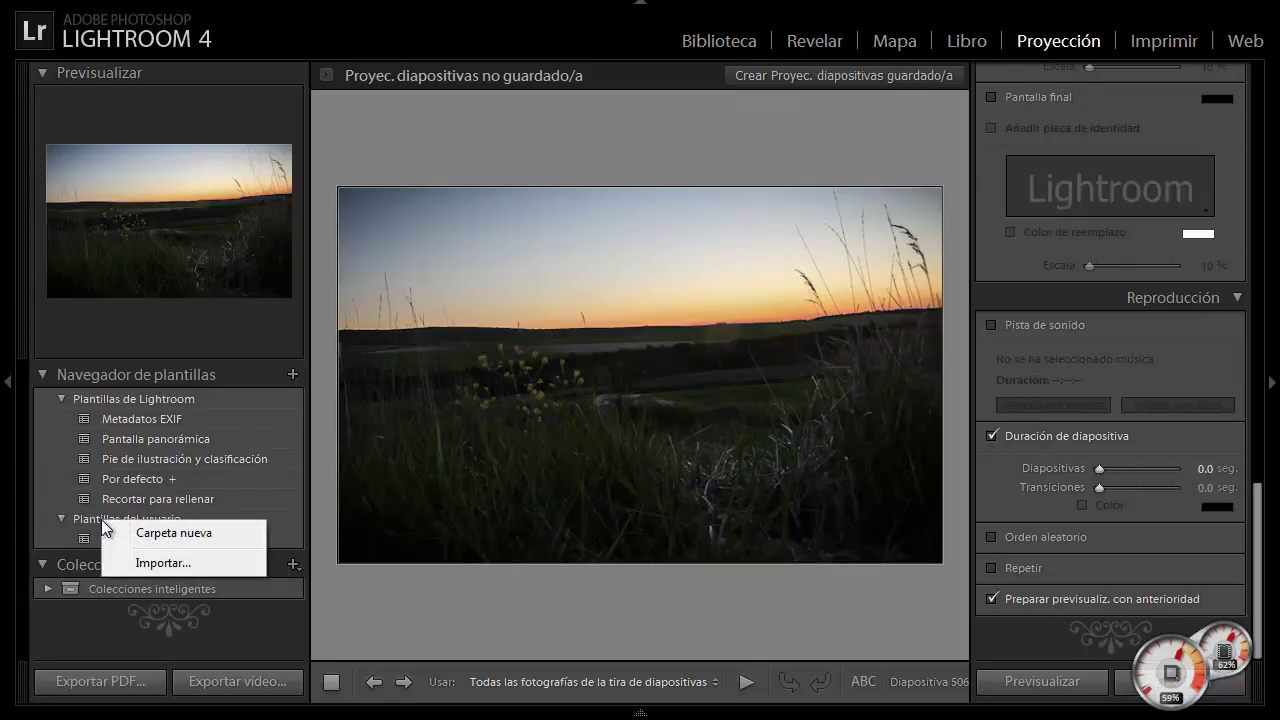
{"action": "left_click", "coordinate": [408, 626]}
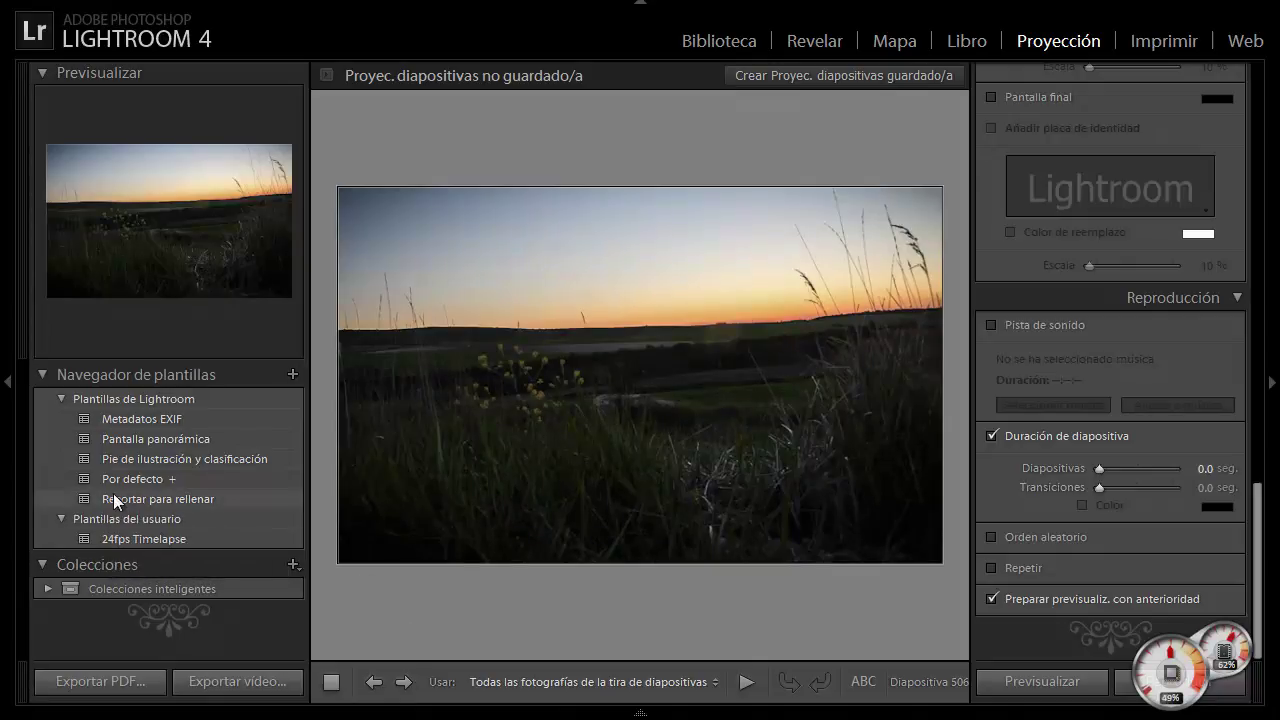
{"action": "right_click", "coordinate": [120, 521]}
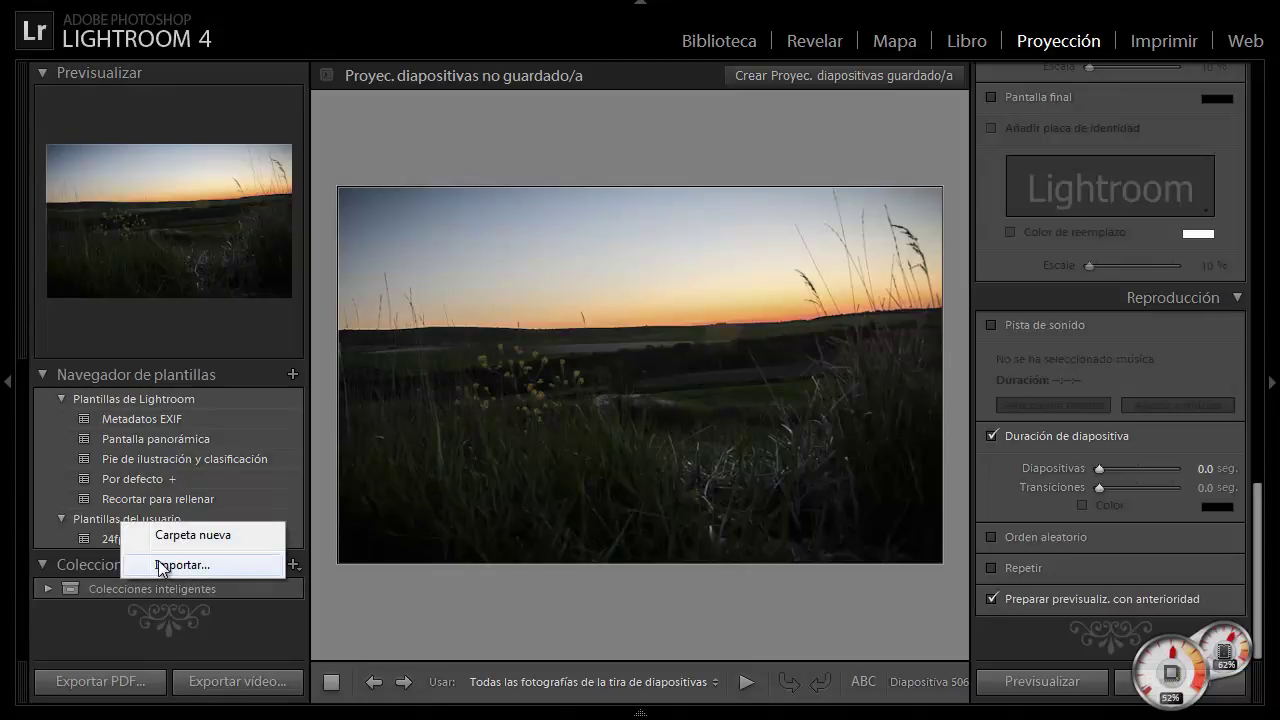
{"action": "left_click", "coordinate": [158, 560]}
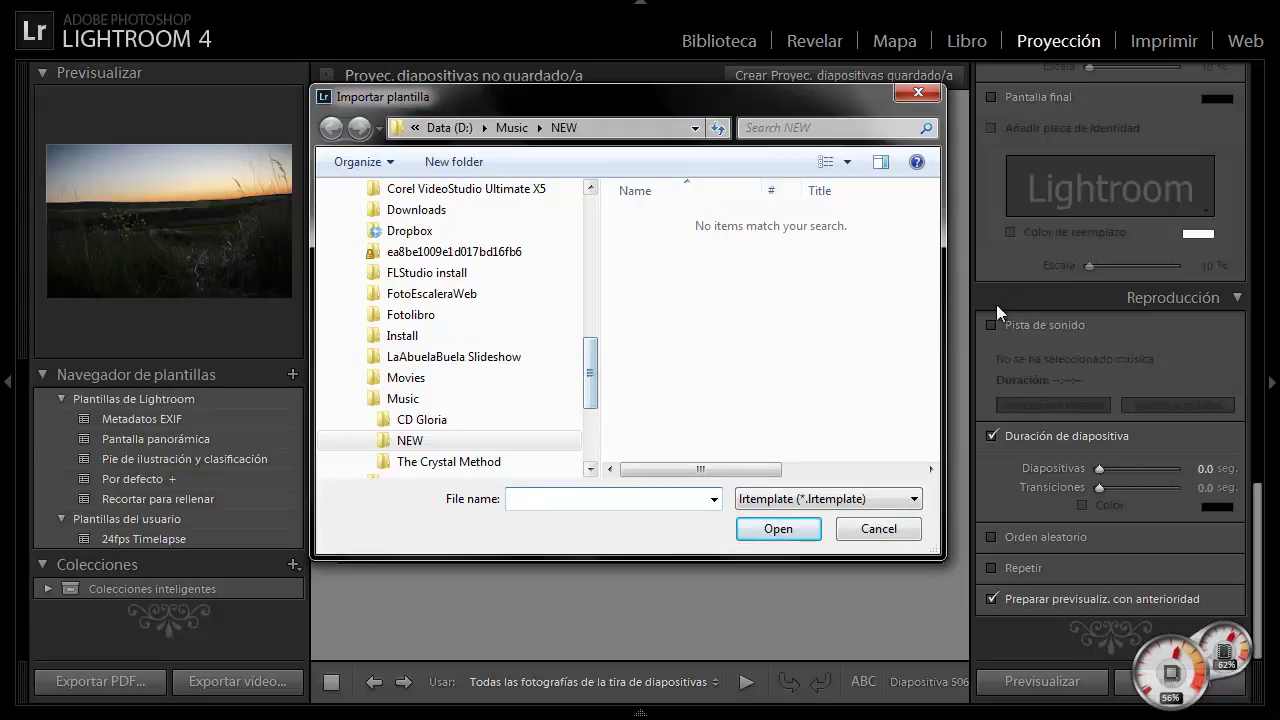
{"action": "left_click", "coordinate": [876, 530]}
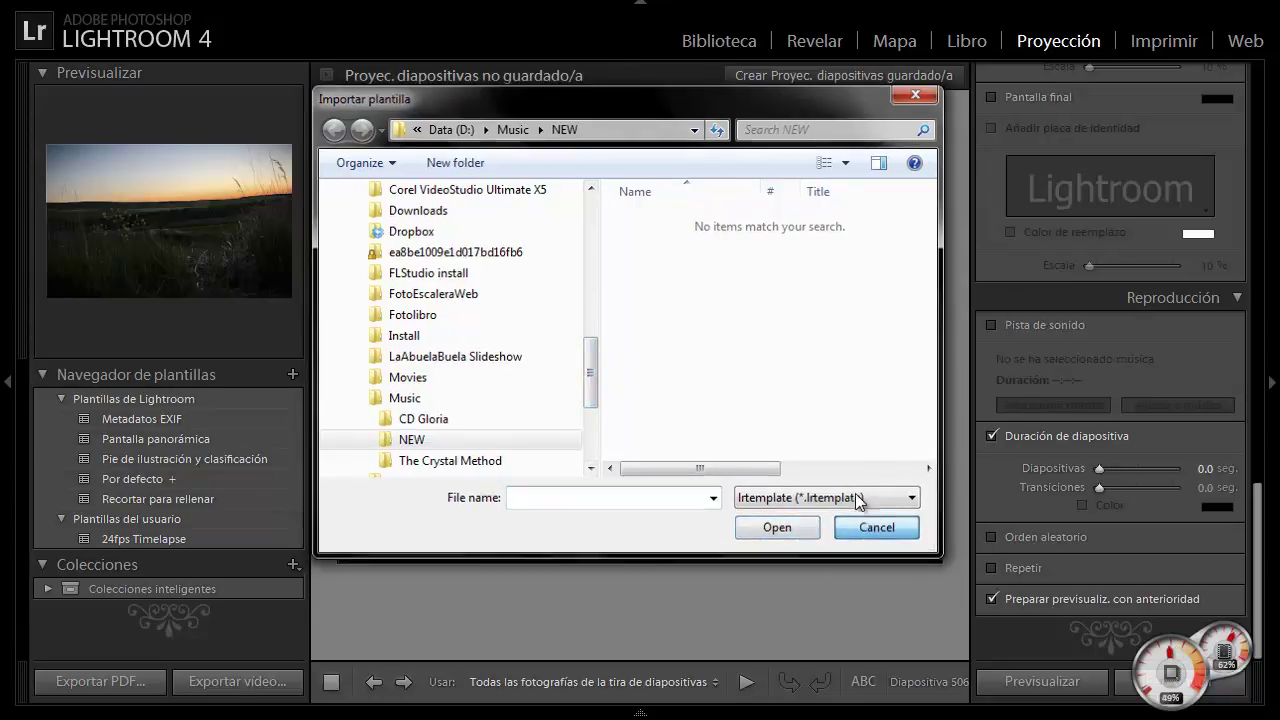
{"action": "left_click", "coordinate": [137, 539]}
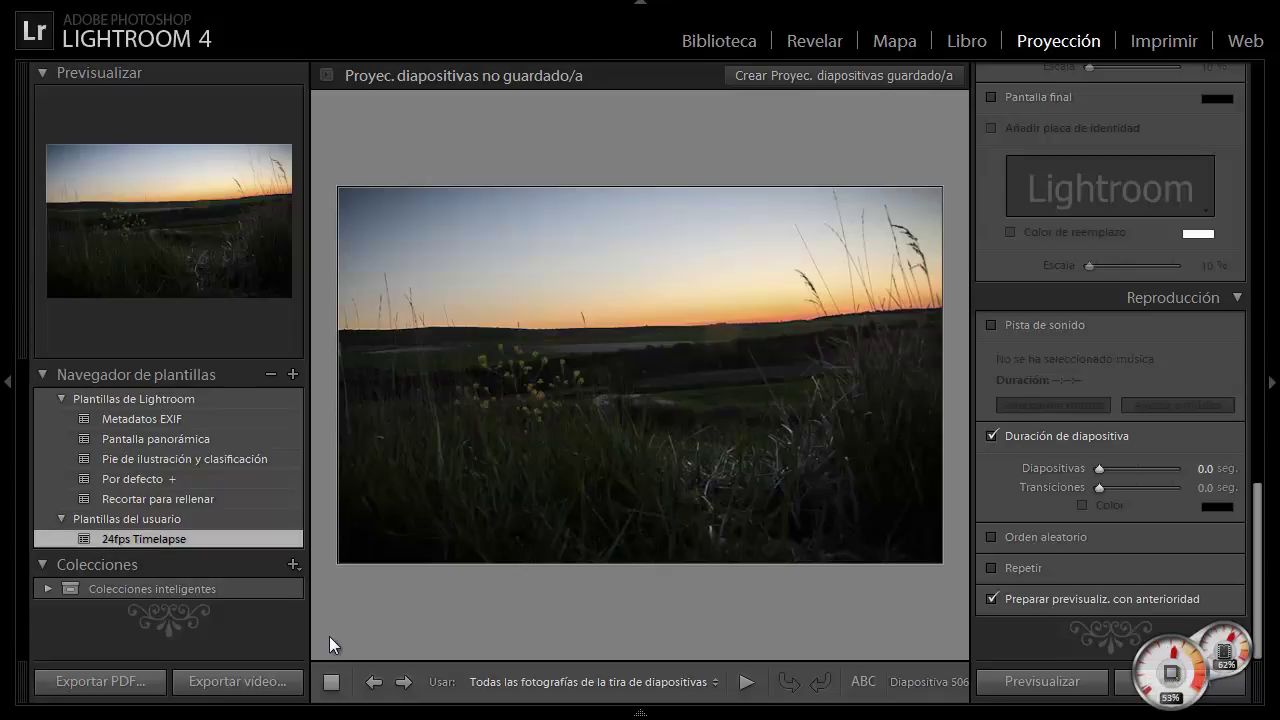
- Start a video export of the slideshow using the 1080p preset
{"action": "left_click", "coordinate": [253, 690]}
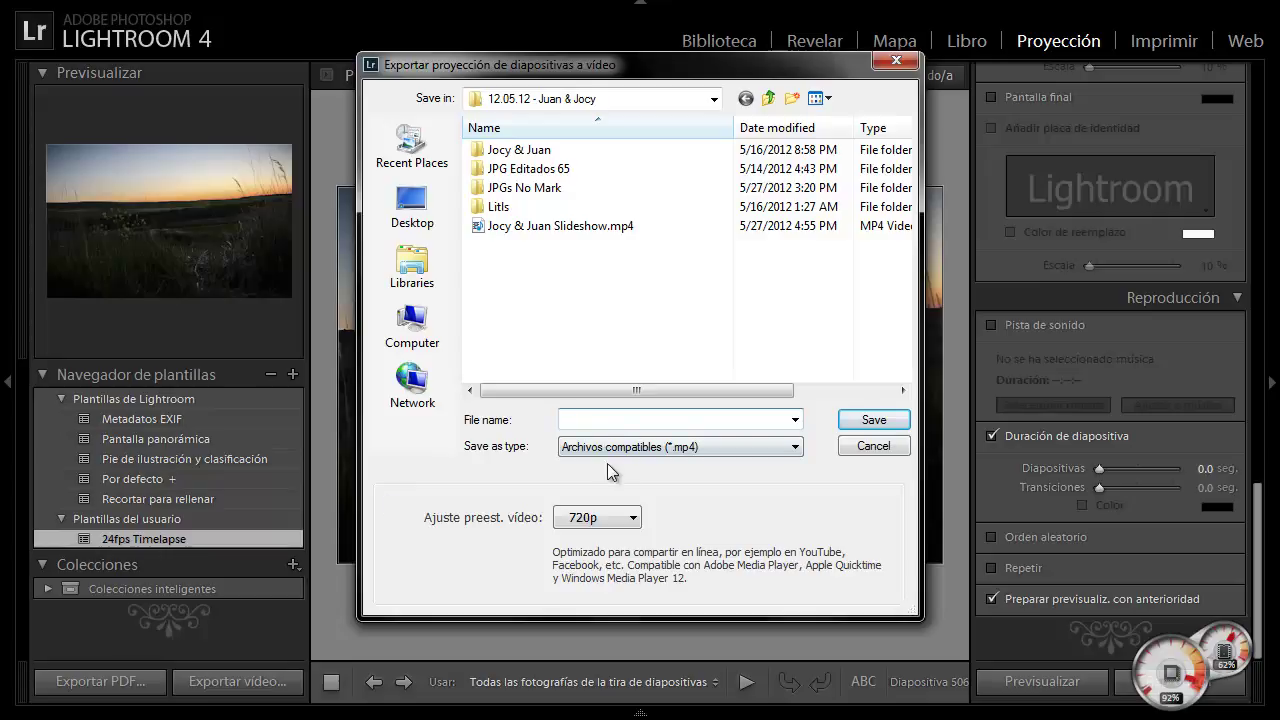
{"action": "left_click", "coordinate": [629, 518]}
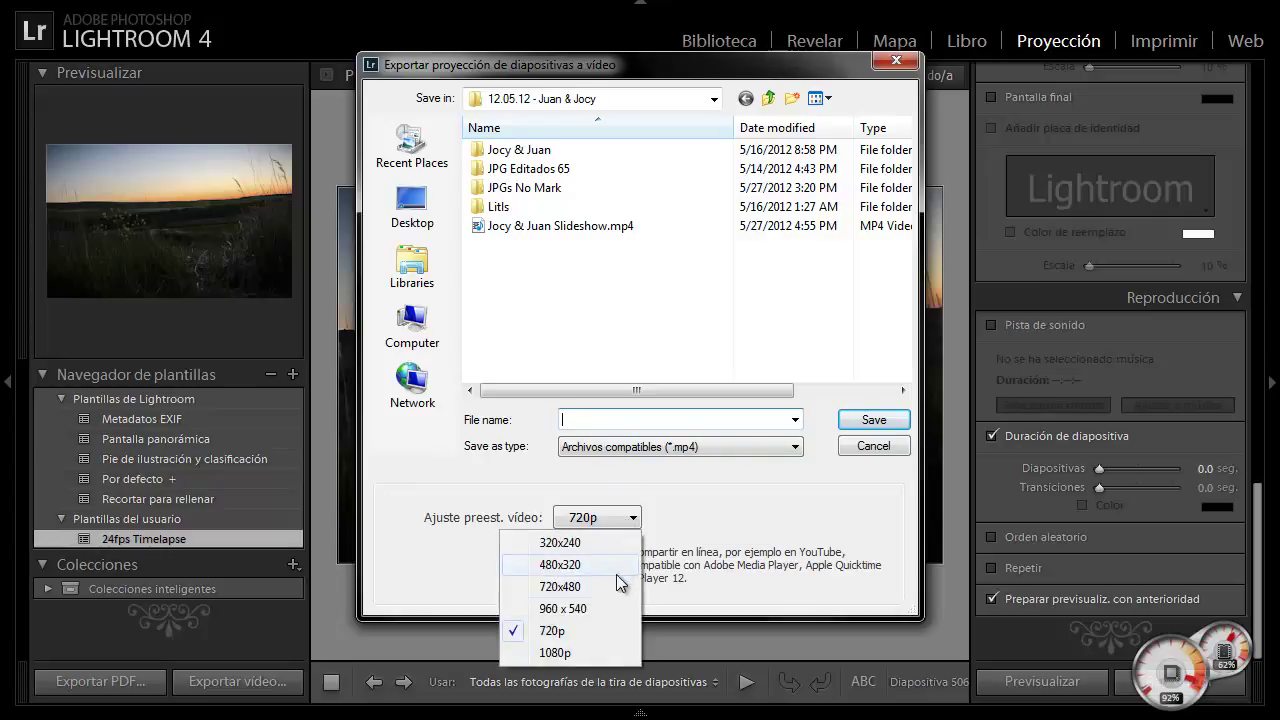
{"action": "left_click", "coordinate": [596, 651]}
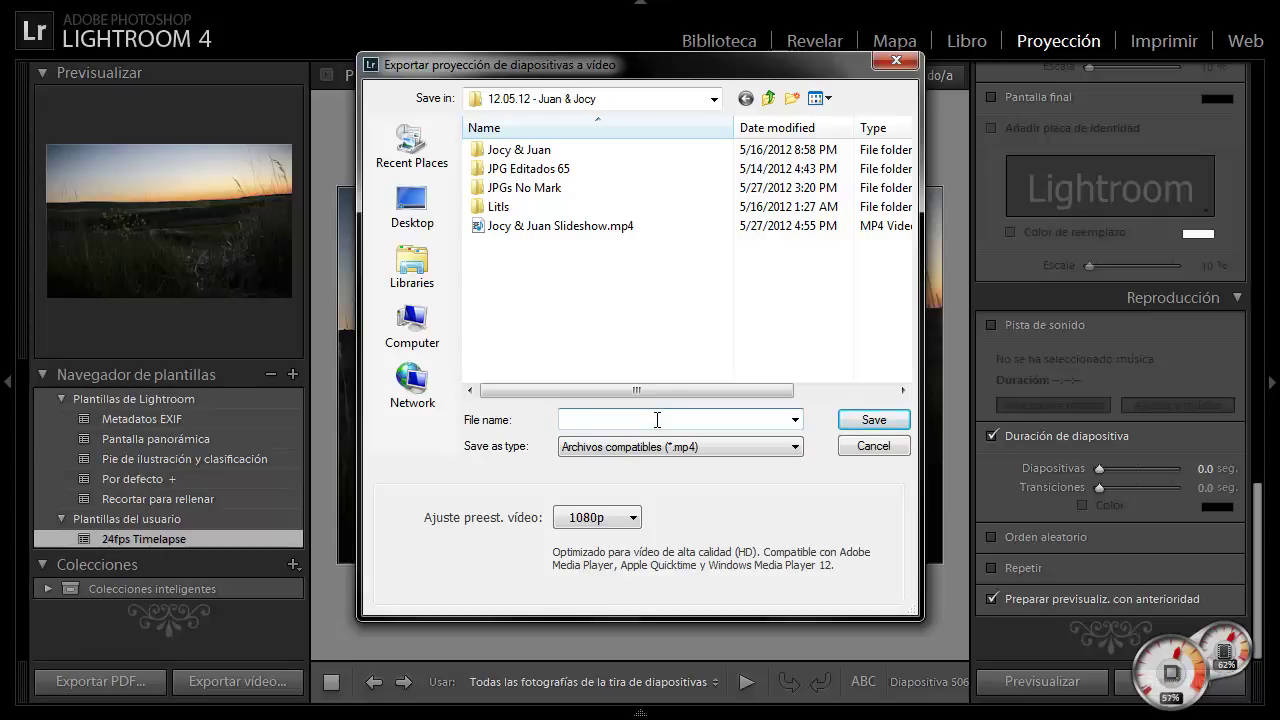
- Target the 12.05.23 - Timelaps folder with file name 'Timelaps Puesta del sol'
{"action": "left_click", "coordinate": [768, 97]}
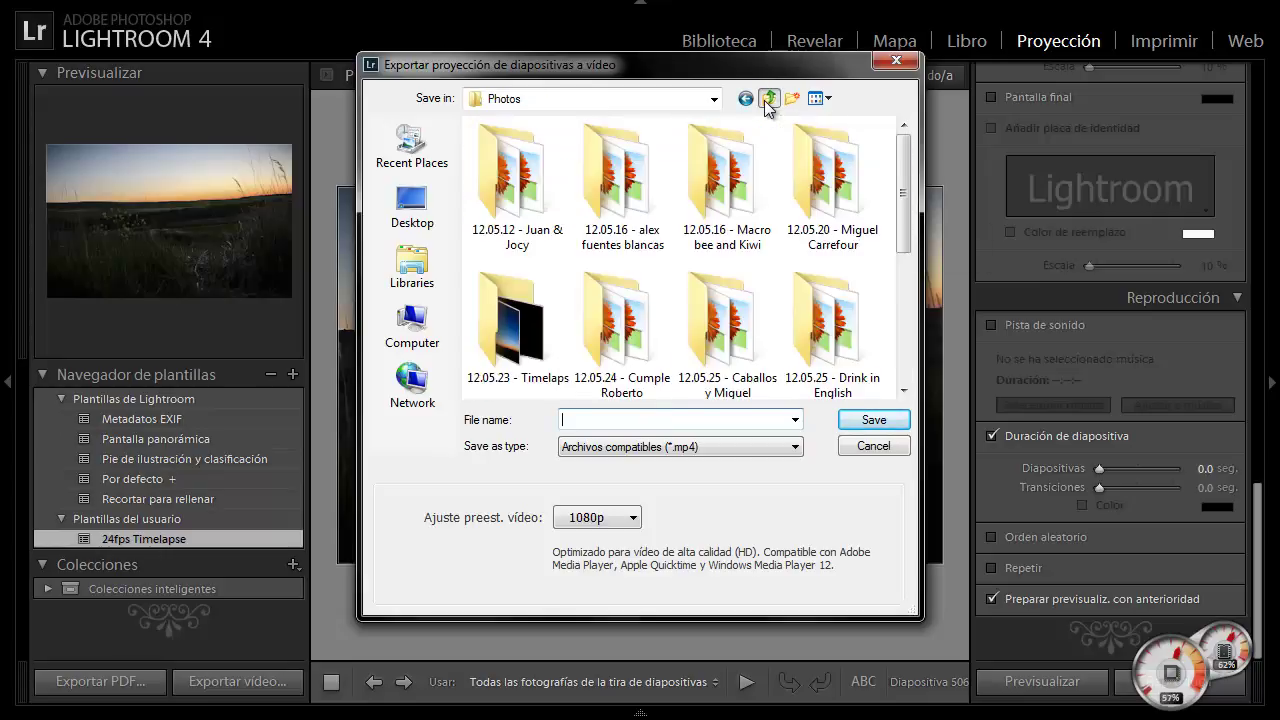
{"action": "double_click", "coordinate": [525, 325]}
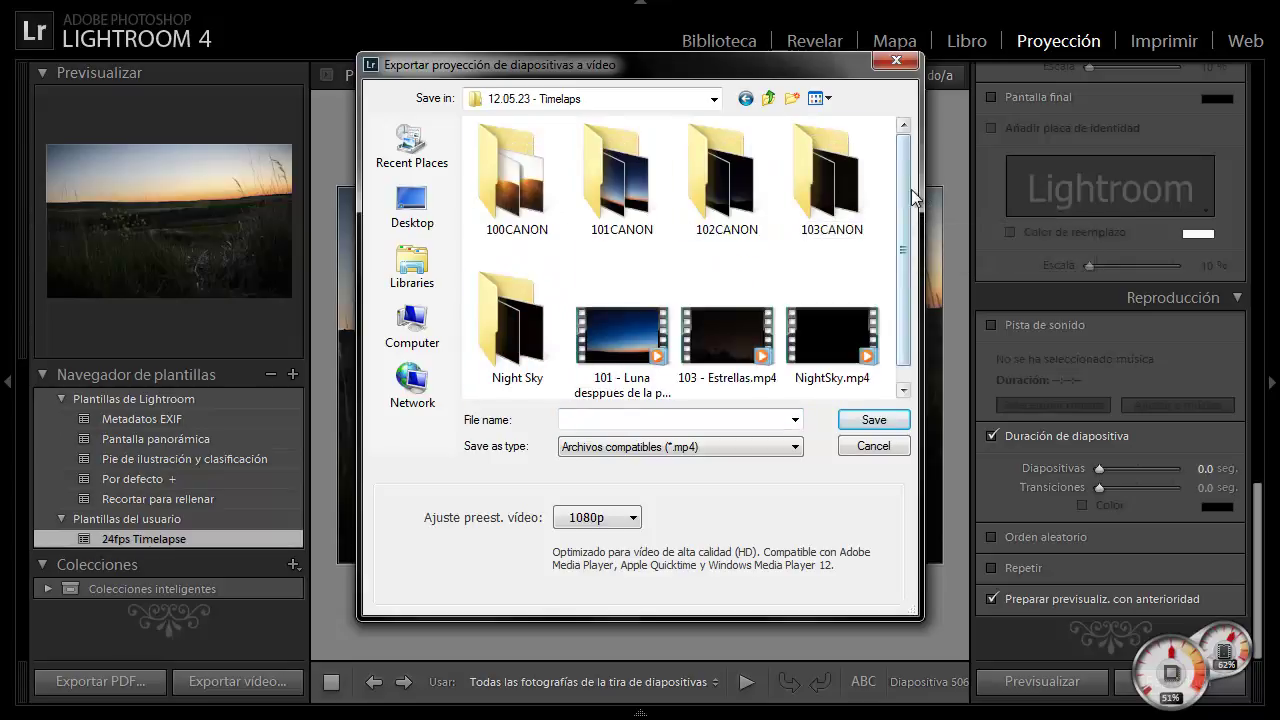
{"action": "left_click_drag", "start_coordinate": [905, 188], "coordinate": [895, 287]}
{"action": "left_click", "coordinate": [641, 417]}
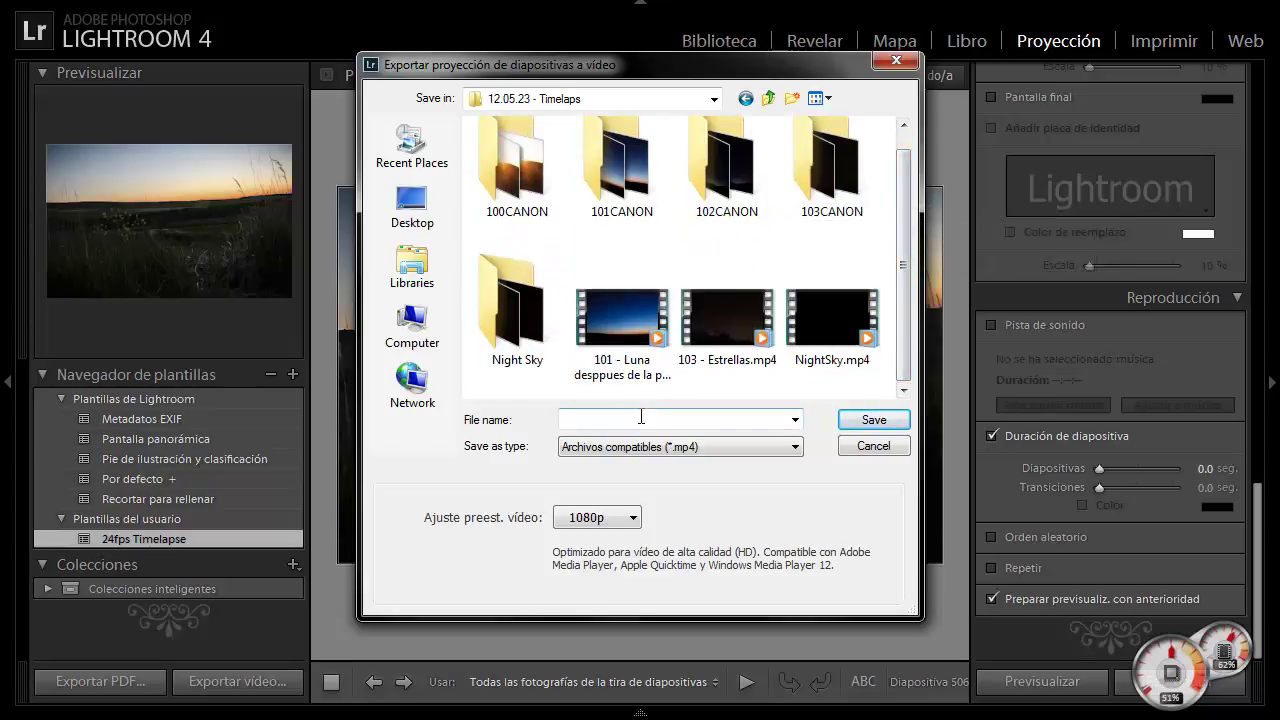
{"action": "type", "text": "Timelaps "}
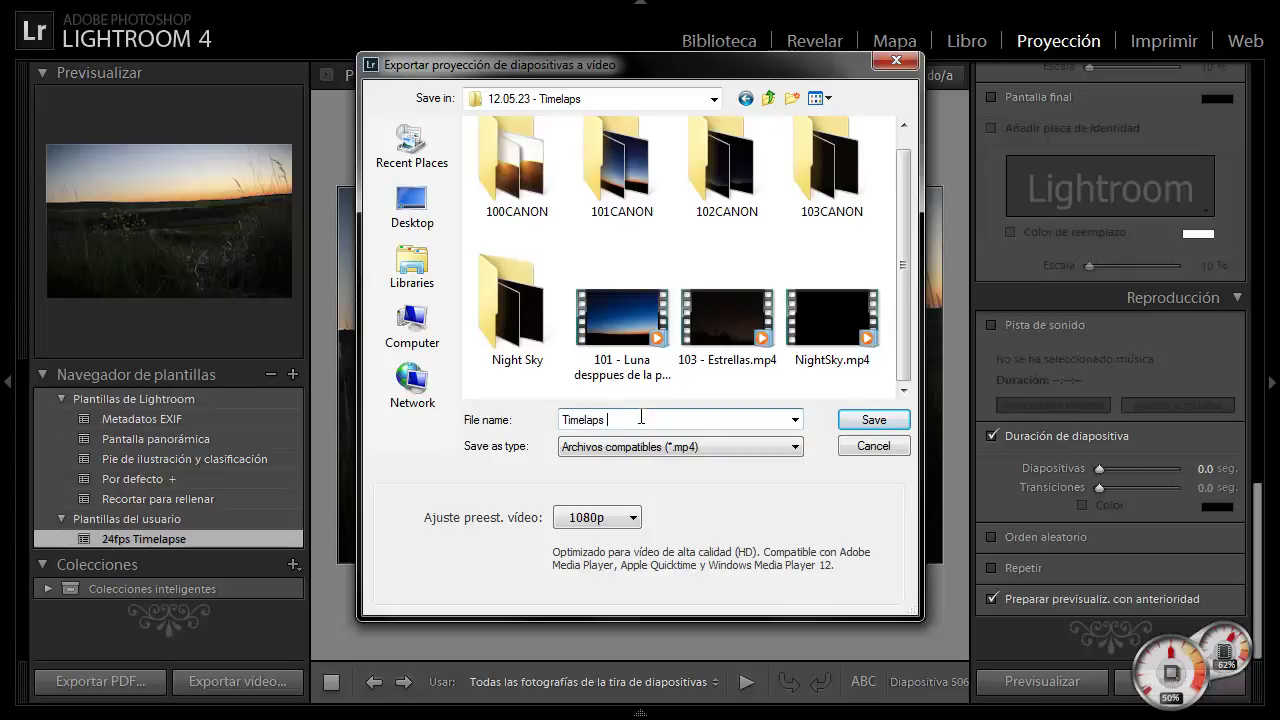
{"action": "type", "text": "Puesta del sol"}
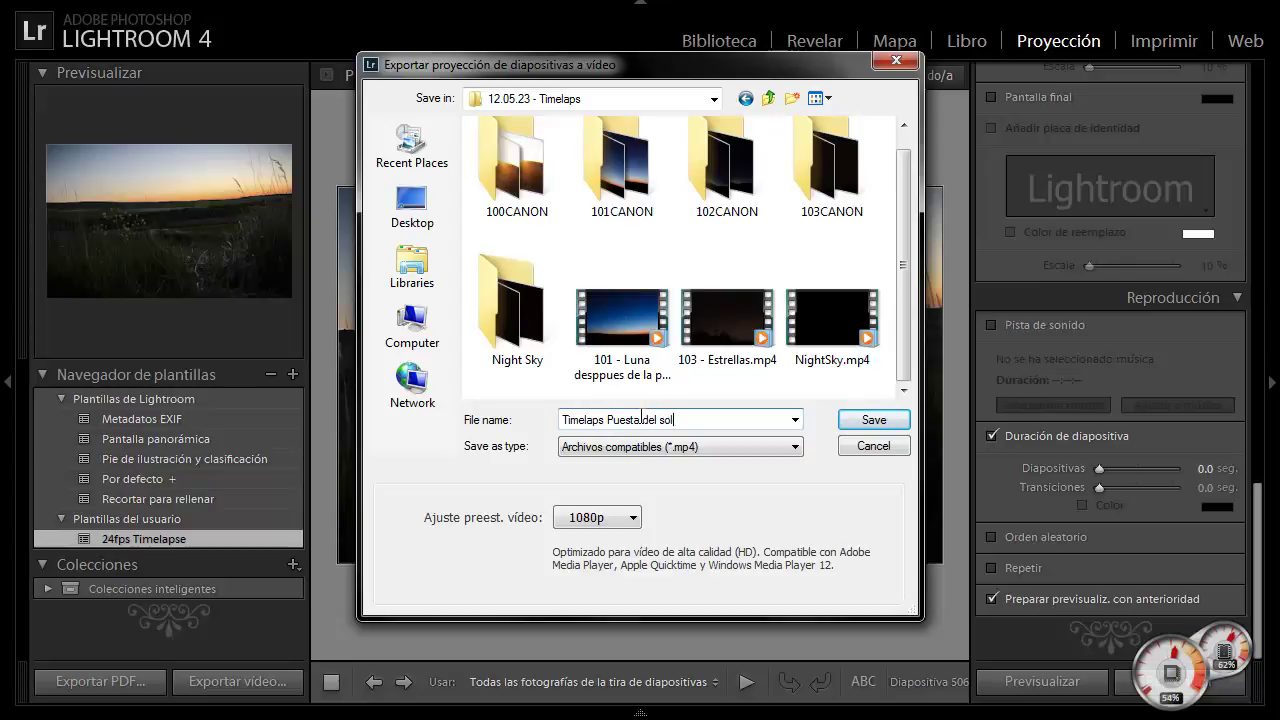